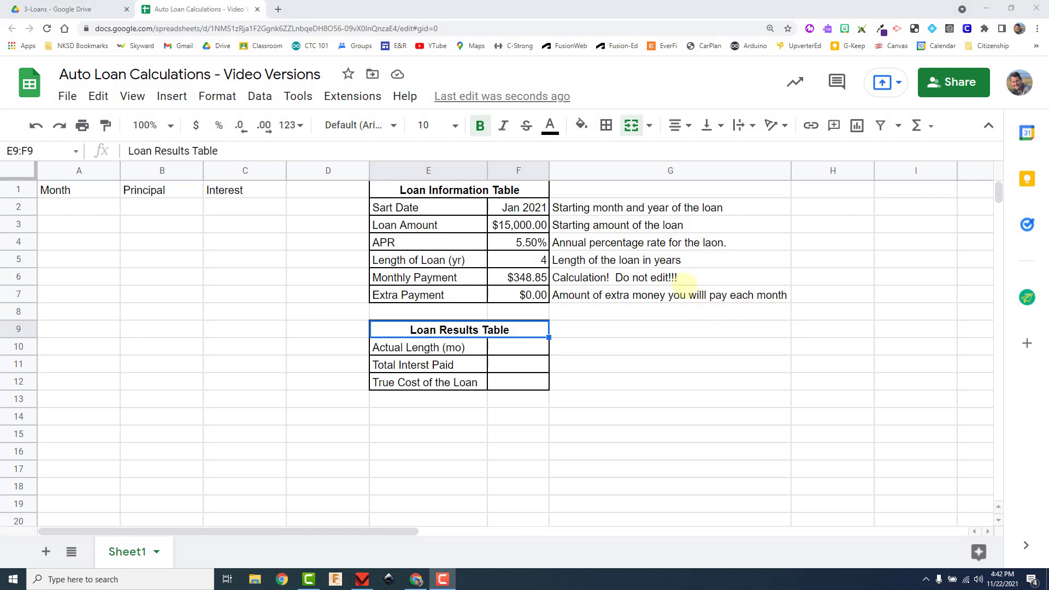
- Color the "Calculation! Do not edit!!!" note in G6 red
{"action": "left_click", "coordinate": [686, 276]}
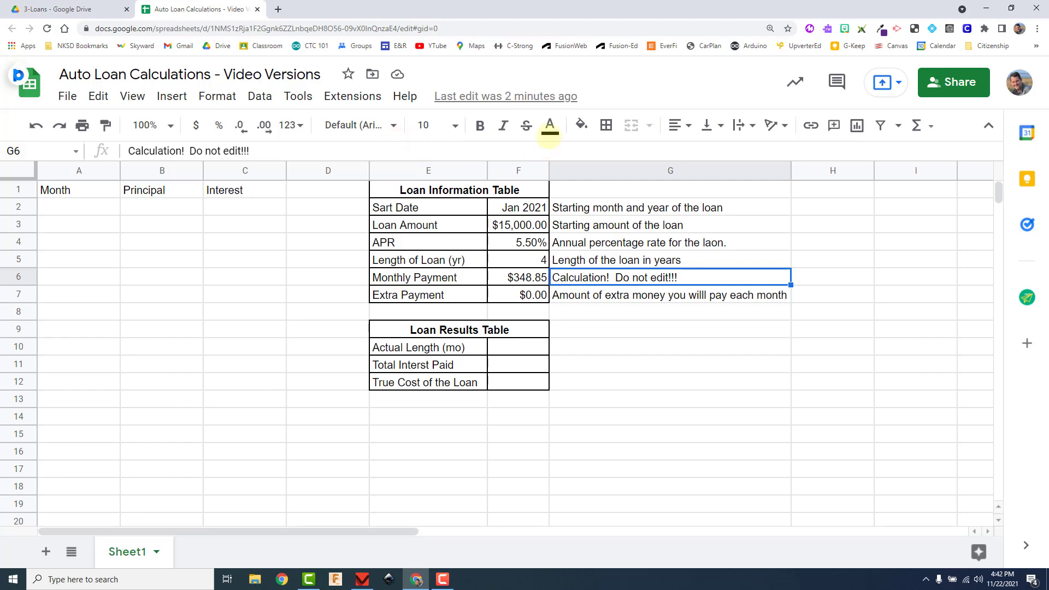
{"action": "left_click", "coordinate": [549, 126]}
{"action": "left_click", "coordinate": [556, 280]}
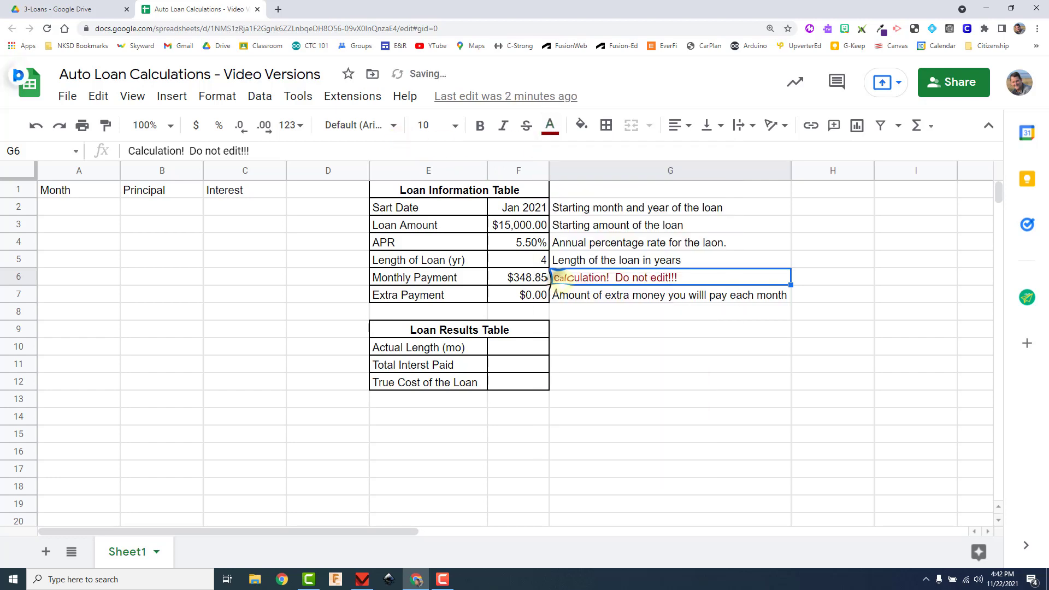
{"action": "left_click", "coordinate": [549, 125]}
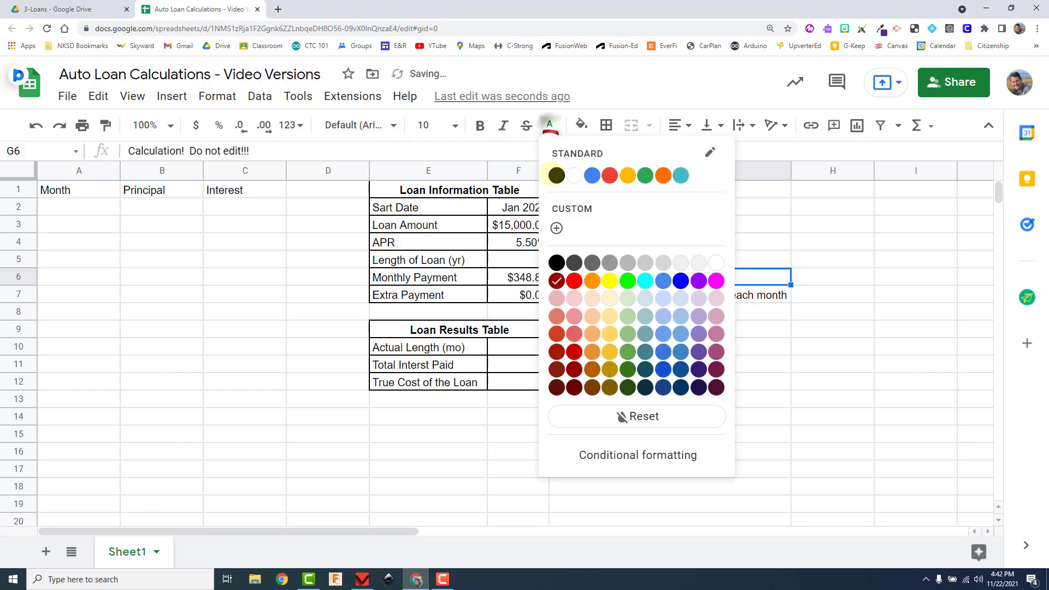
{"action": "left_click", "coordinate": [570, 278]}
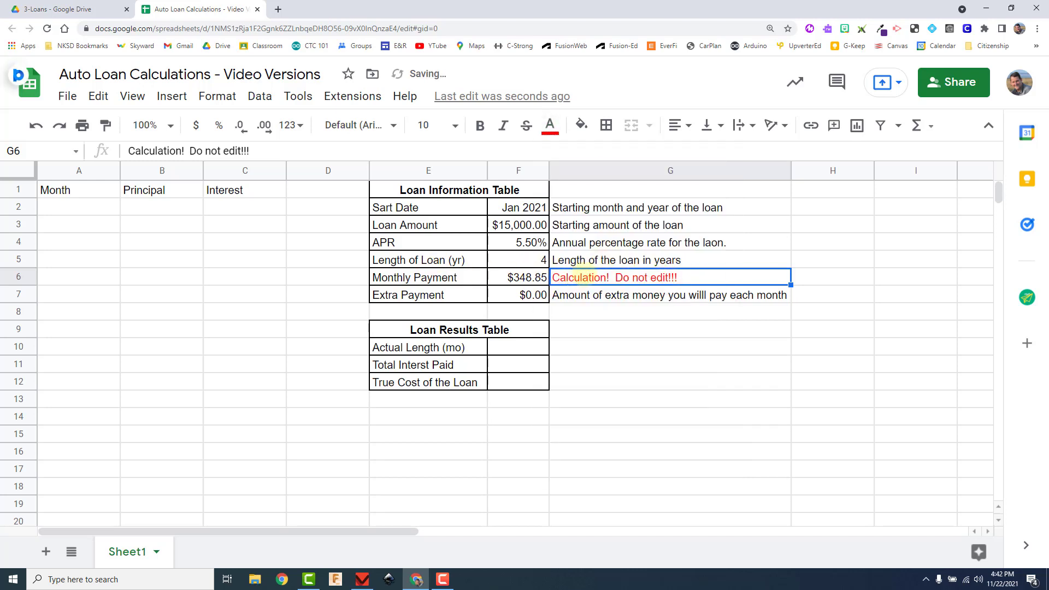
- Fill the monthly payment cell F6 with yellow to flag it as a calculation
{"action": "left_click", "coordinate": [526, 273]}
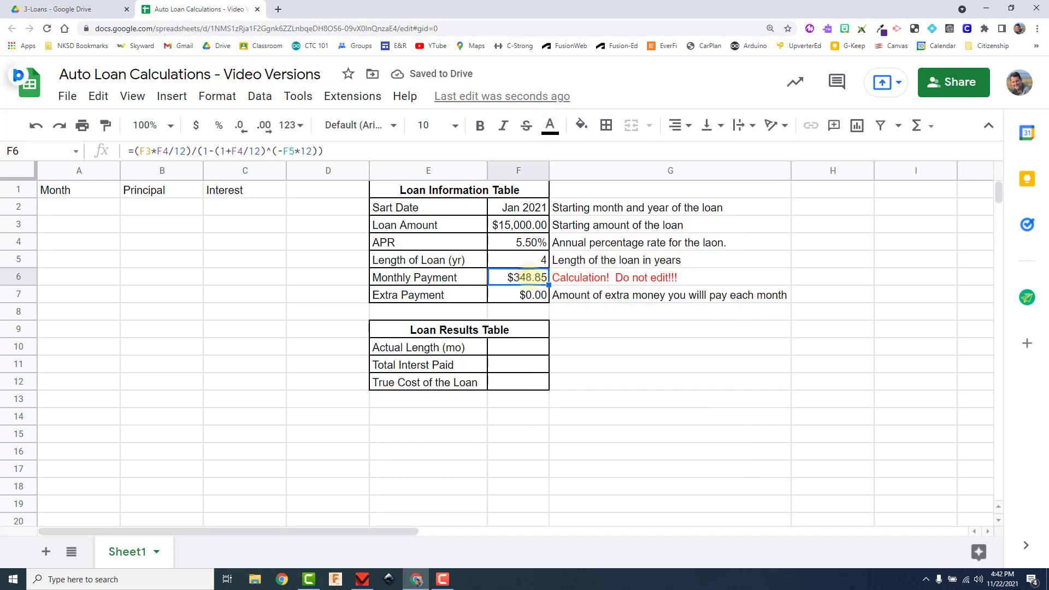
{"action": "left_click", "coordinate": [580, 125]}
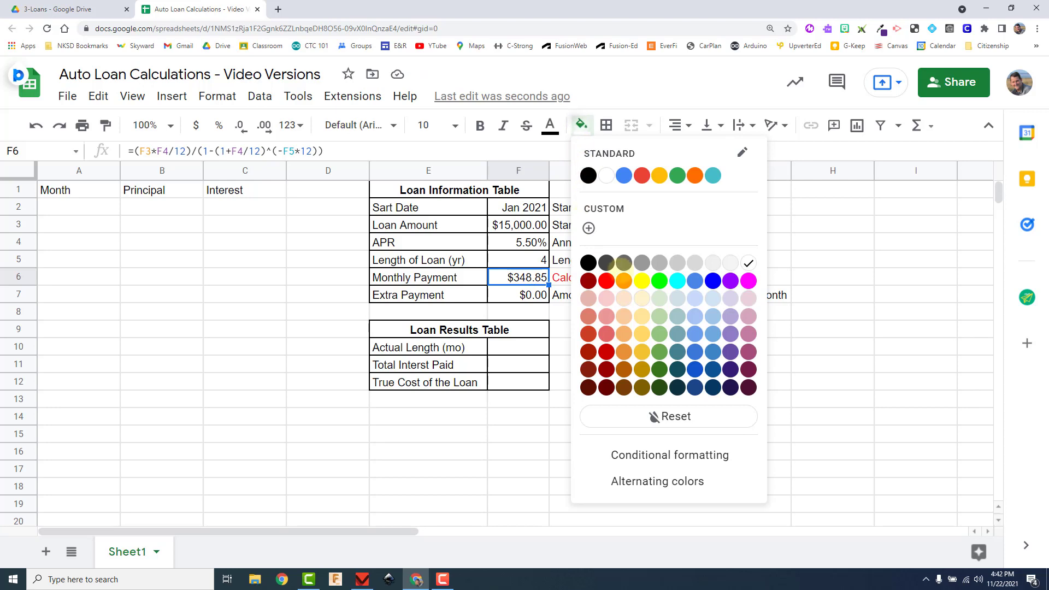
{"action": "left_click", "coordinate": [634, 279]}
{"action": "left_click", "coordinate": [610, 329]}
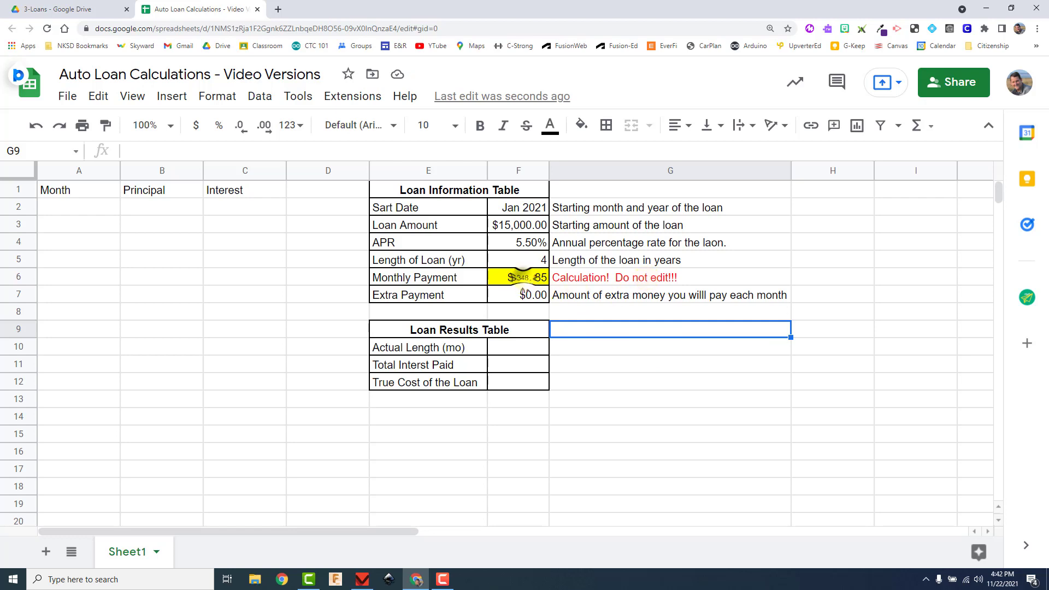
- Try overwriting the monthly payment formula in F6 with 250, and undo that entry
{"action": "left_click", "coordinate": [523, 277]}
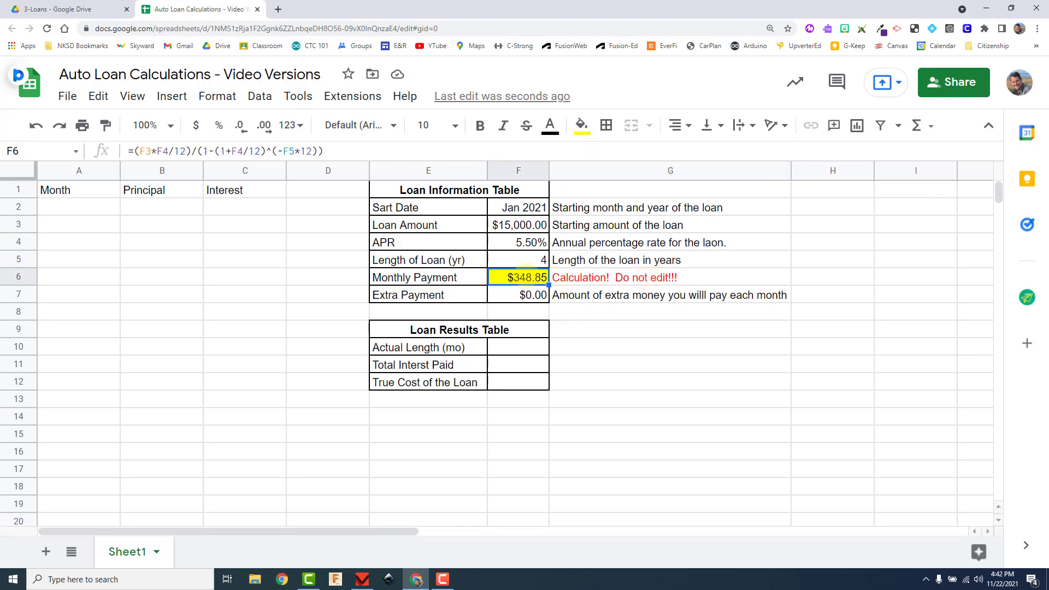
{"action": "type", "text": "25"}
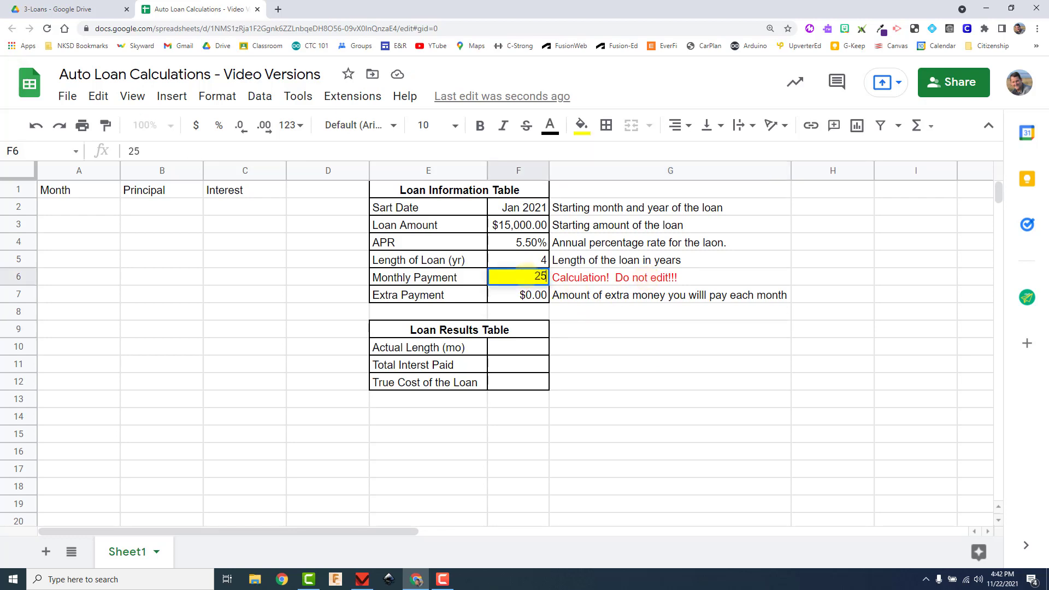
{"action": "key", "text": "BackSpace"}
{"action": "key", "text": "BackSpace"}
{"action": "type", "text": "250"}
{"action": "key", "text": "Return"}
{"action": "left_click", "coordinate": [519, 277]}
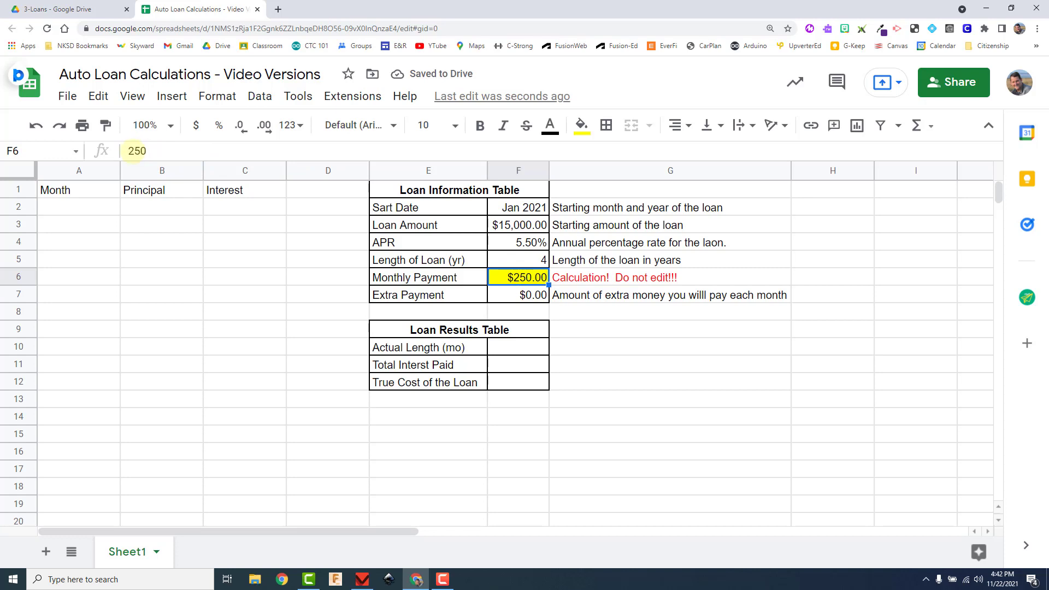
{"action": "key", "text": "ctrl+z"}
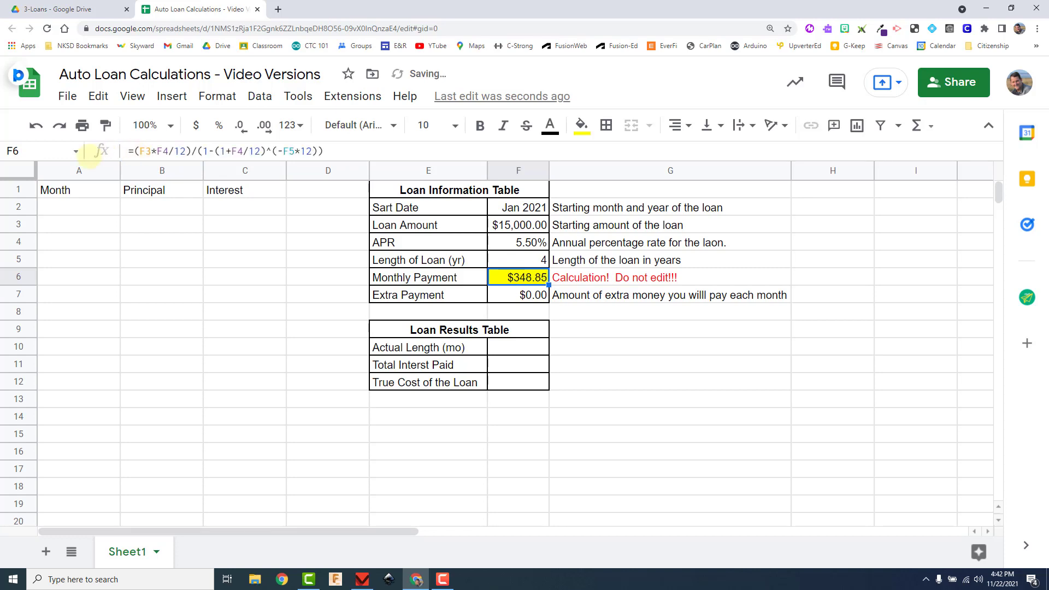
{"action": "left_click", "coordinate": [589, 313]}
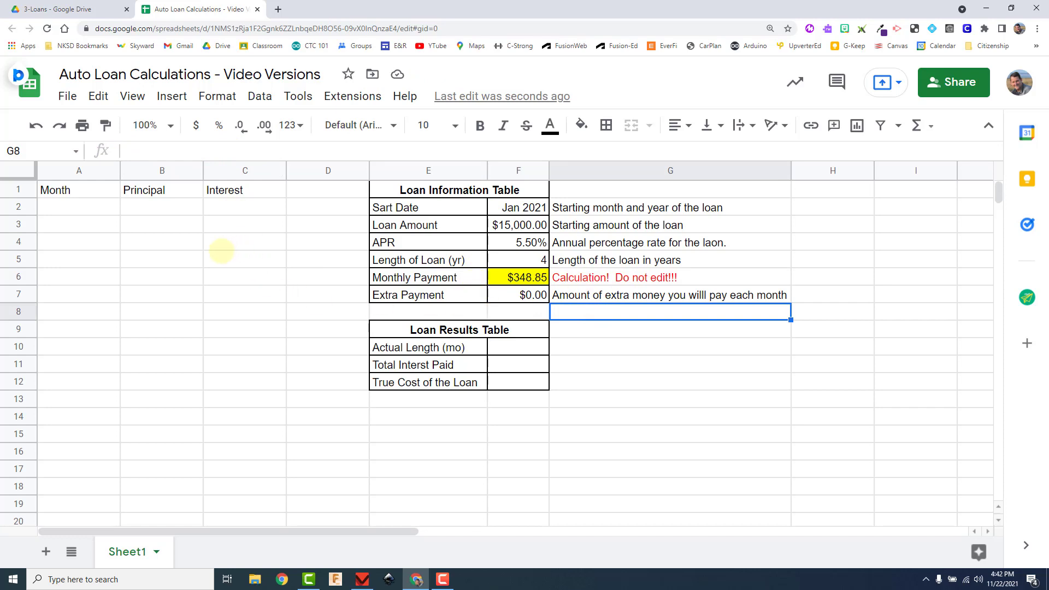
- Link the first Month entry in A2 to the start date with the formula =F2
{"action": "left_click", "coordinate": [86, 205]}
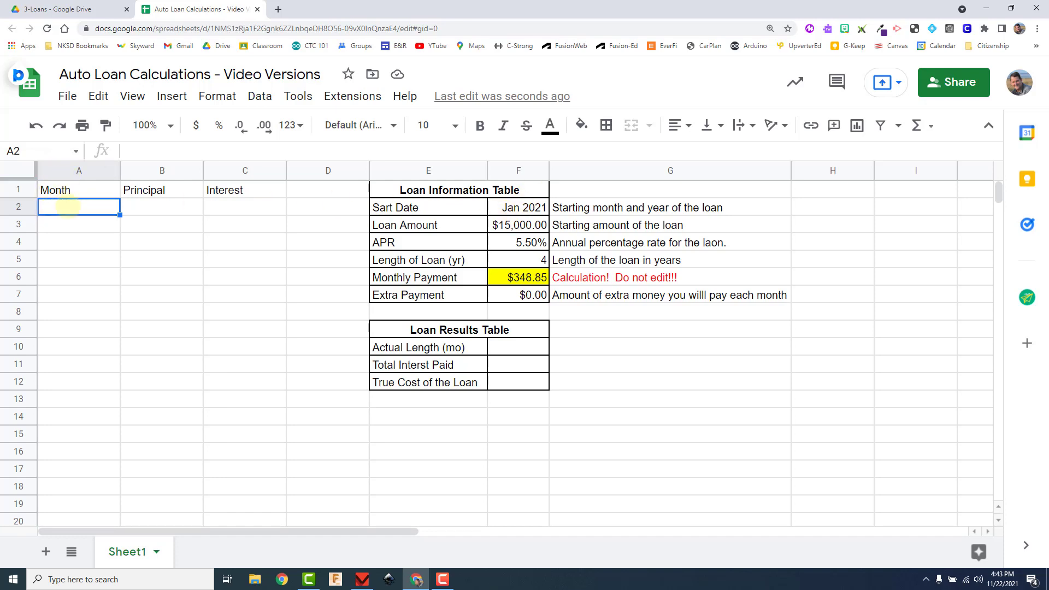
{"action": "type", "text": "="}
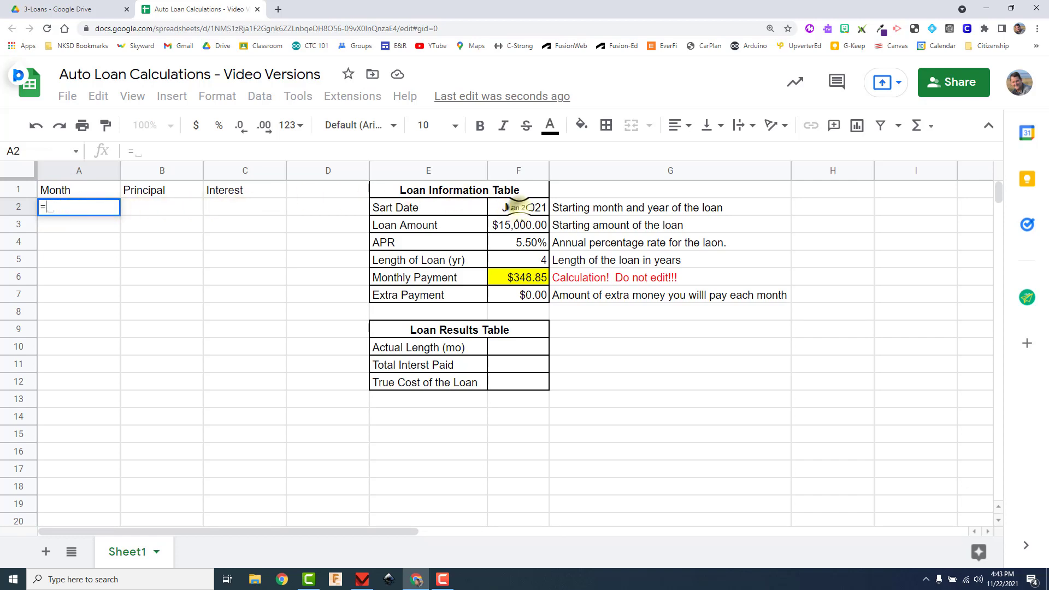
{"action": "left_click", "coordinate": [522, 207]}
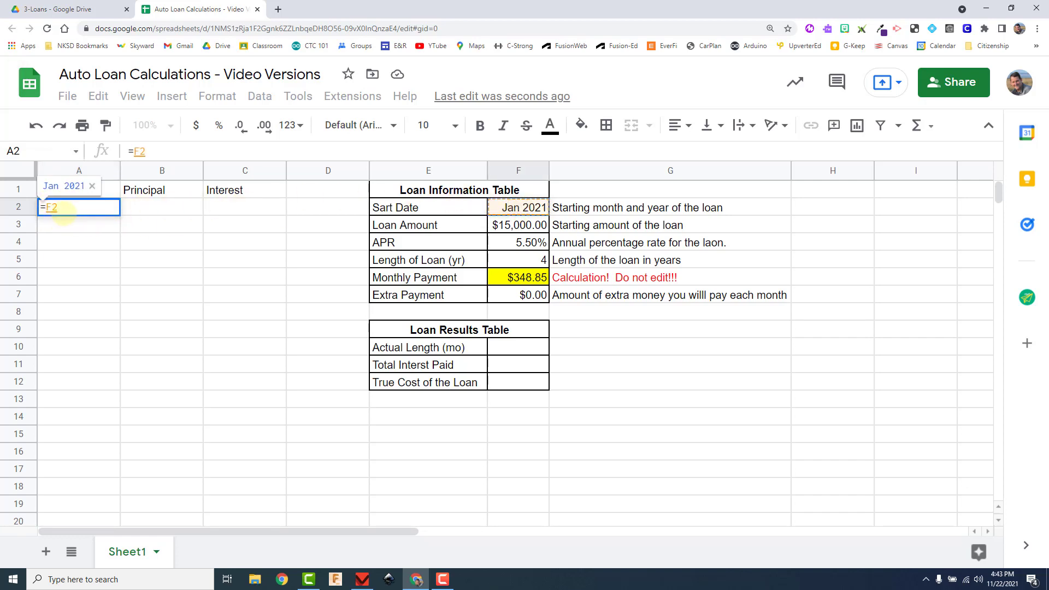
{"action": "key", "text": "Return"}
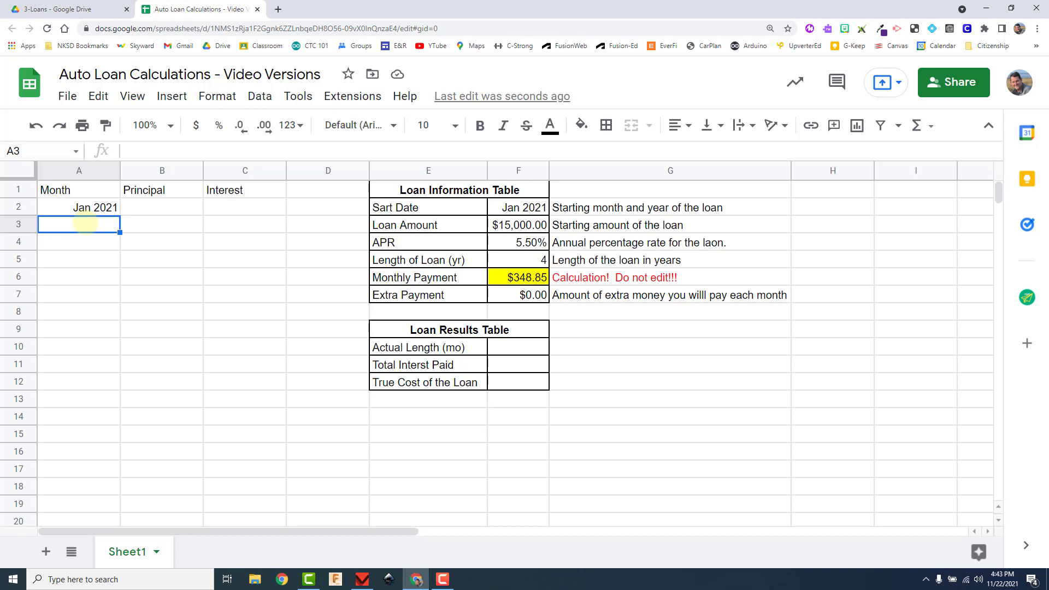
- Enter the formula =eDate(A2,1) in A3 to calculate the month following A2
{"action": "type", "text": "="}
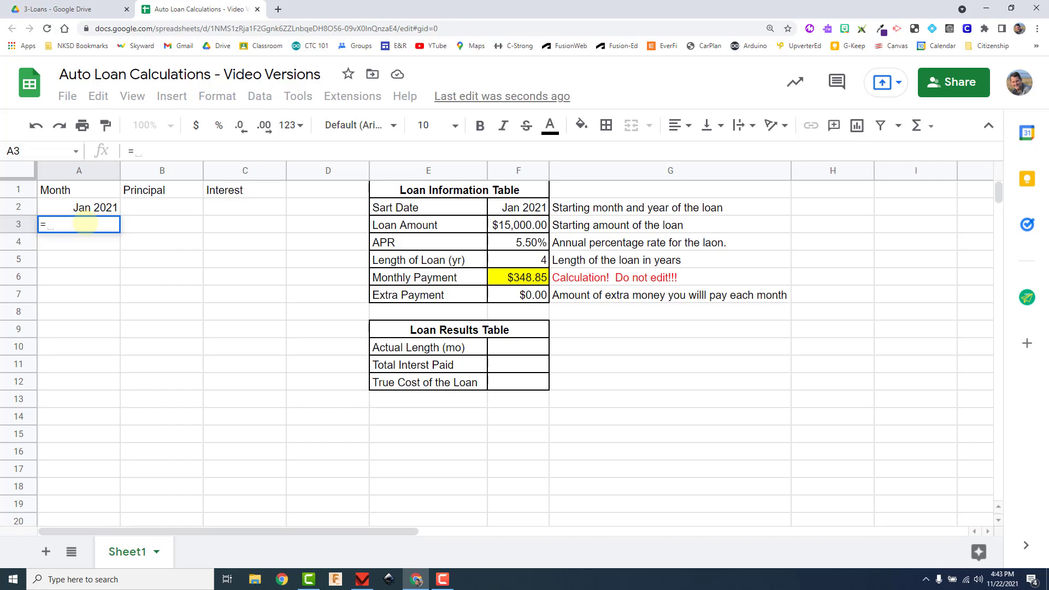
{"action": "type", "text": "eD"}
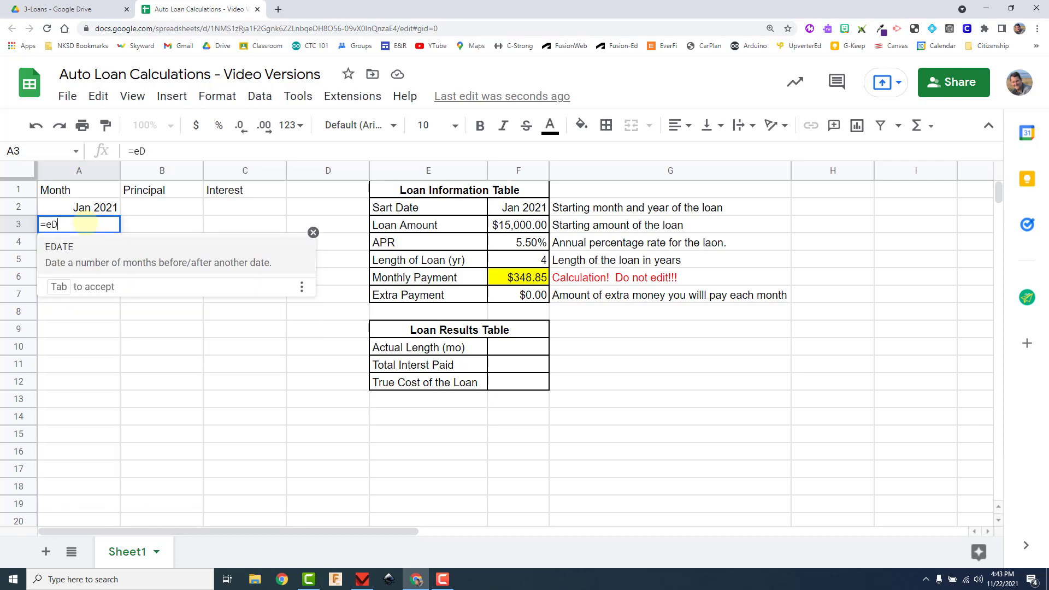
{"action": "type", "text": "ate("}
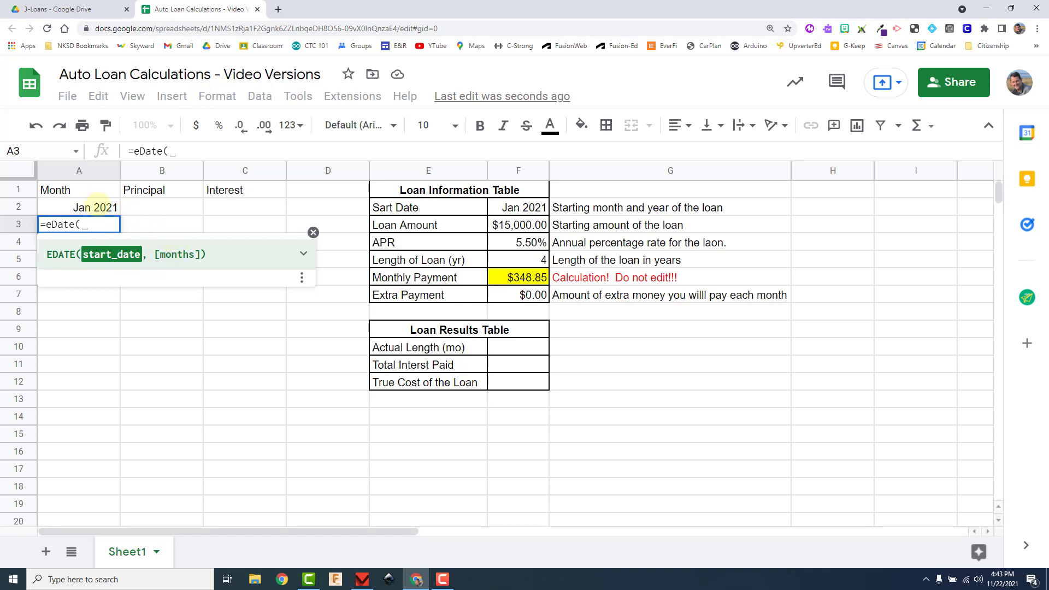
{"action": "left_click", "coordinate": [95, 200]}
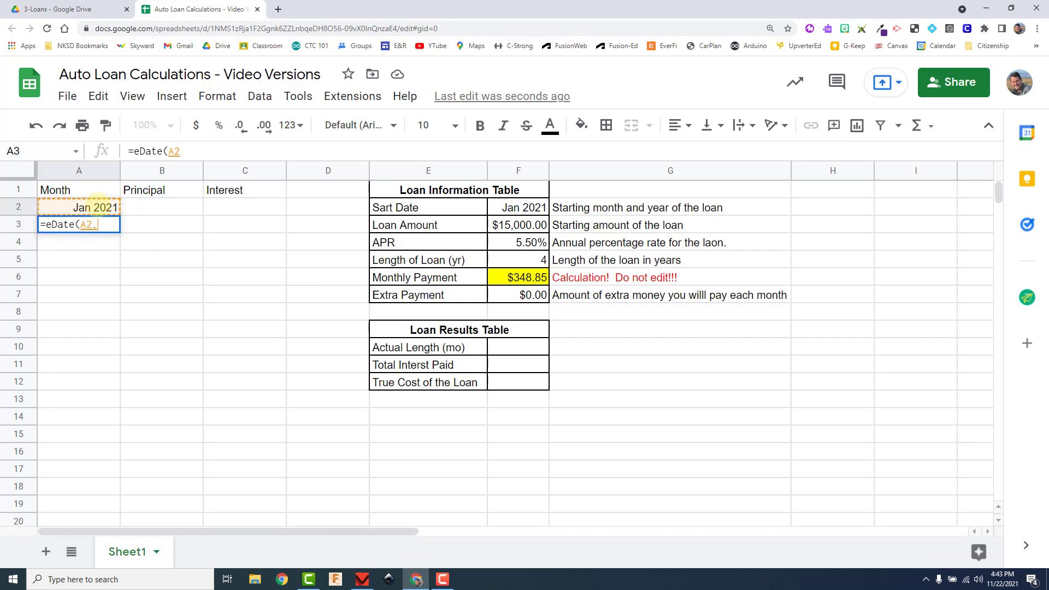
{"action": "type", "text": ","}
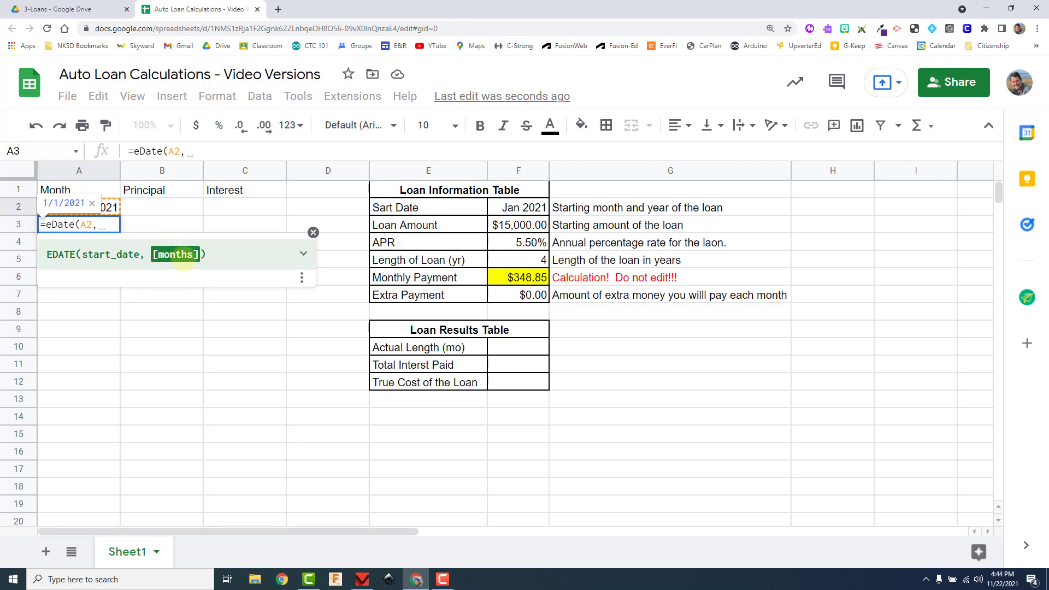
{"action": "type", "text": "1"}
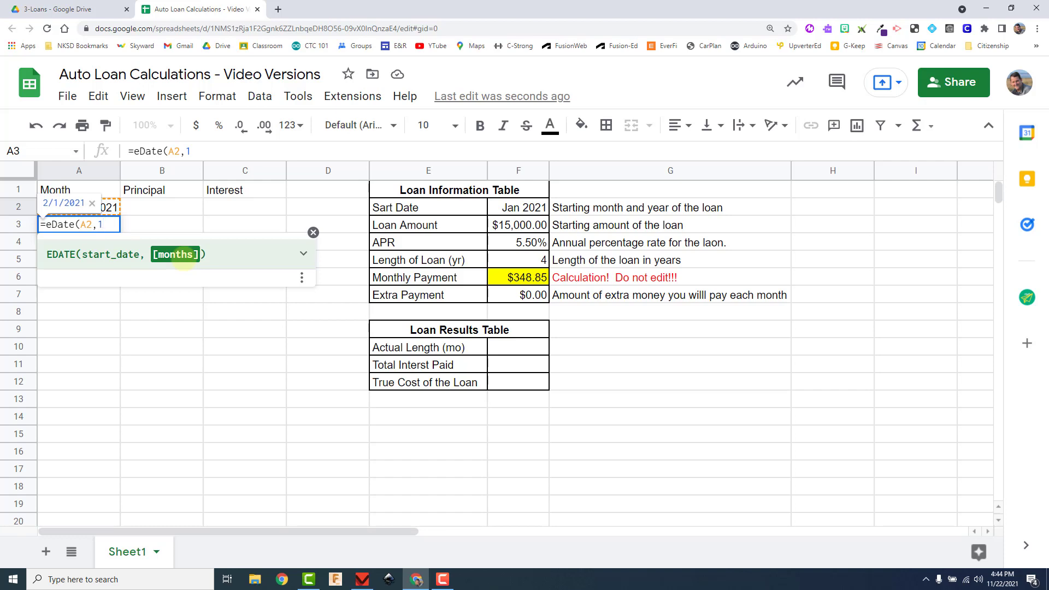
{"action": "type", "text": ")"}
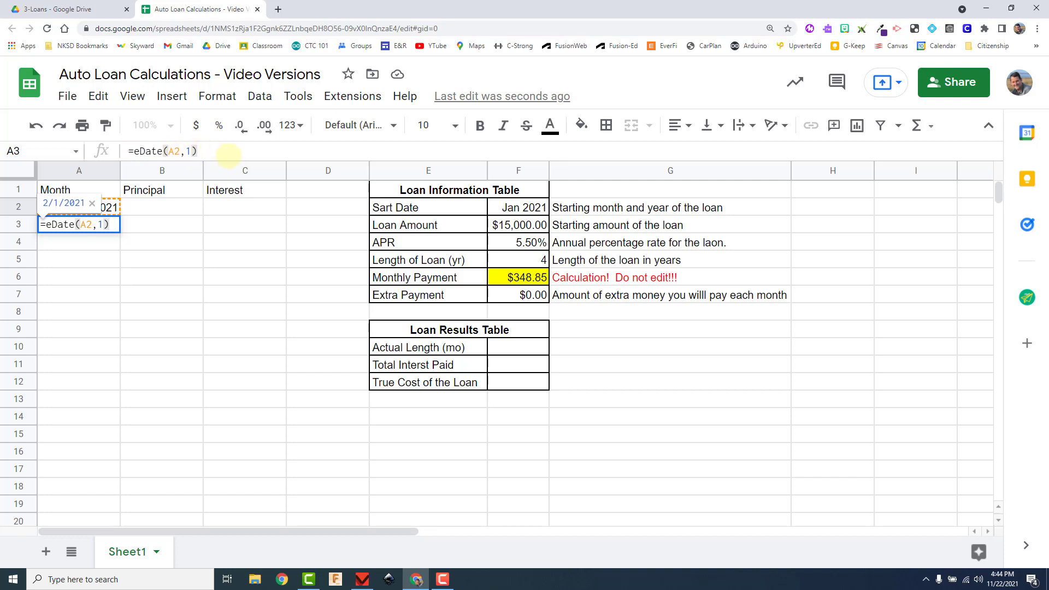
{"action": "key", "text": "Return"}
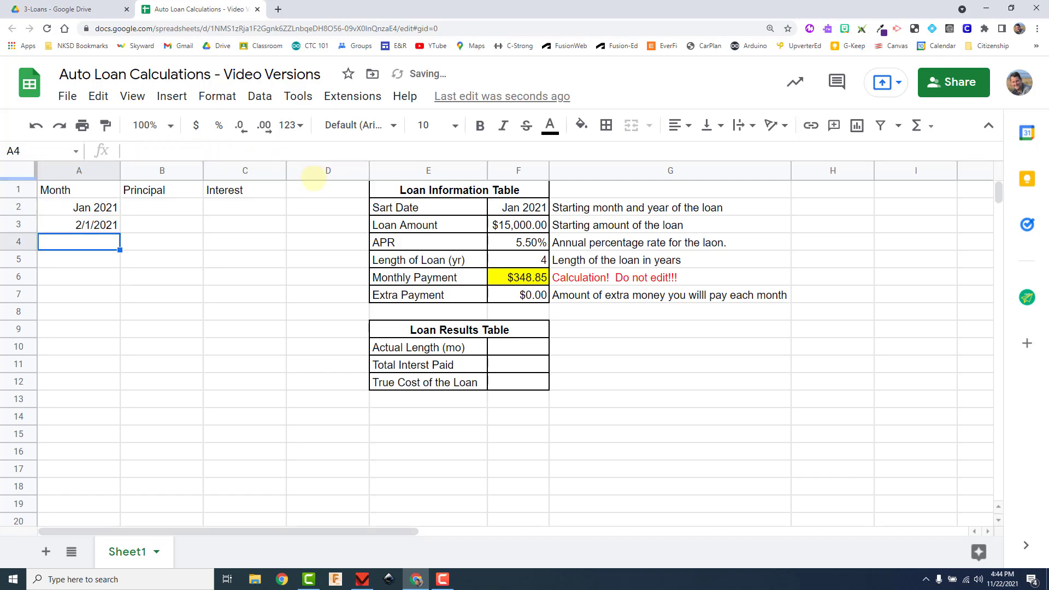
- Fill the eDate formula from A3 down the Month column through A19
{"action": "left_click", "coordinate": [95, 225]}
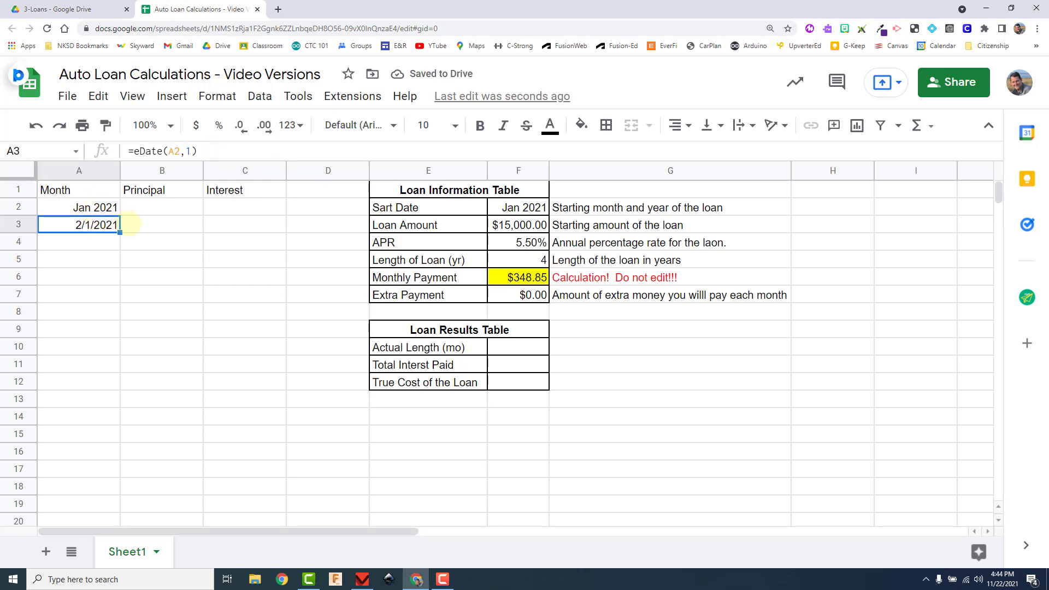
{"action": "left_click", "coordinate": [102, 242]}
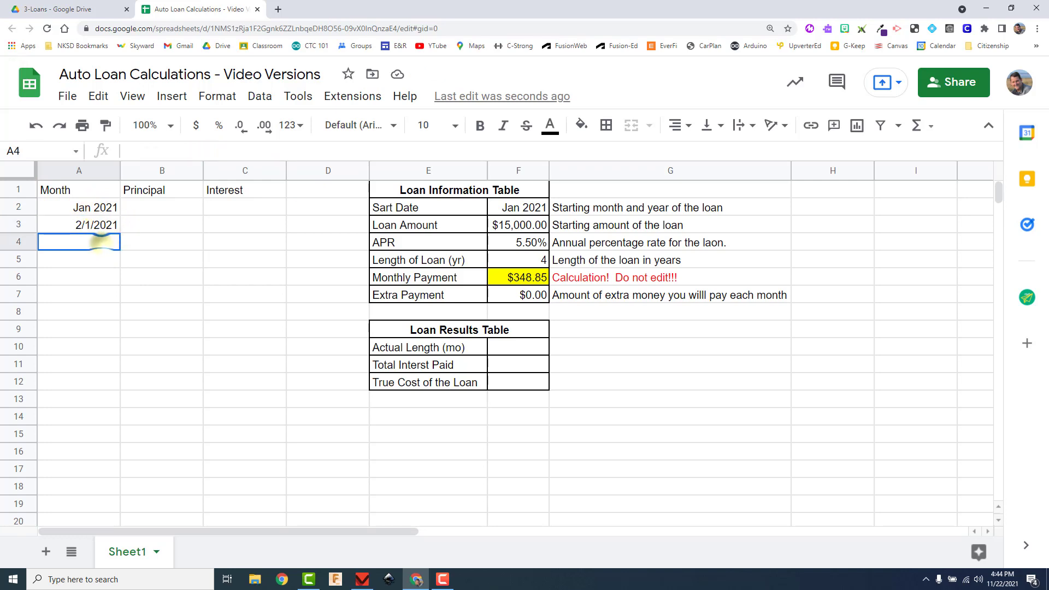
{"action": "left_click", "coordinate": [104, 224]}
{"action": "left_click_drag", "start_coordinate": [119, 232], "coordinate": [87, 362]}
{"action": "scroll", "coordinate": [93, 363], "scroll_direction": "up", "scroll_amount": 3}
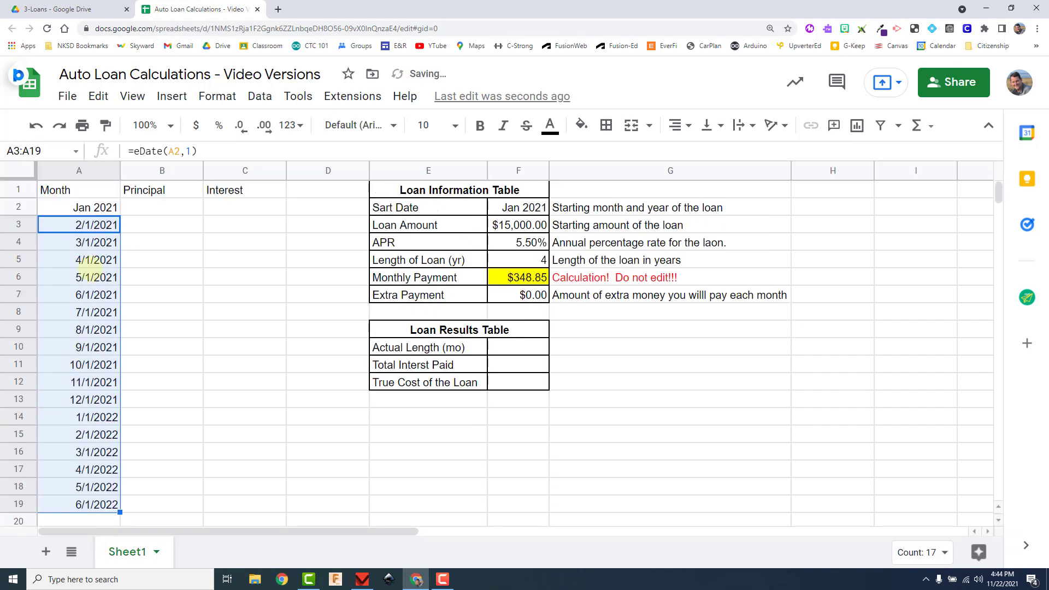
- Examine the full date stored in F2 and the eDate formulas in A3 and A19
{"action": "left_click", "coordinate": [530, 207]}
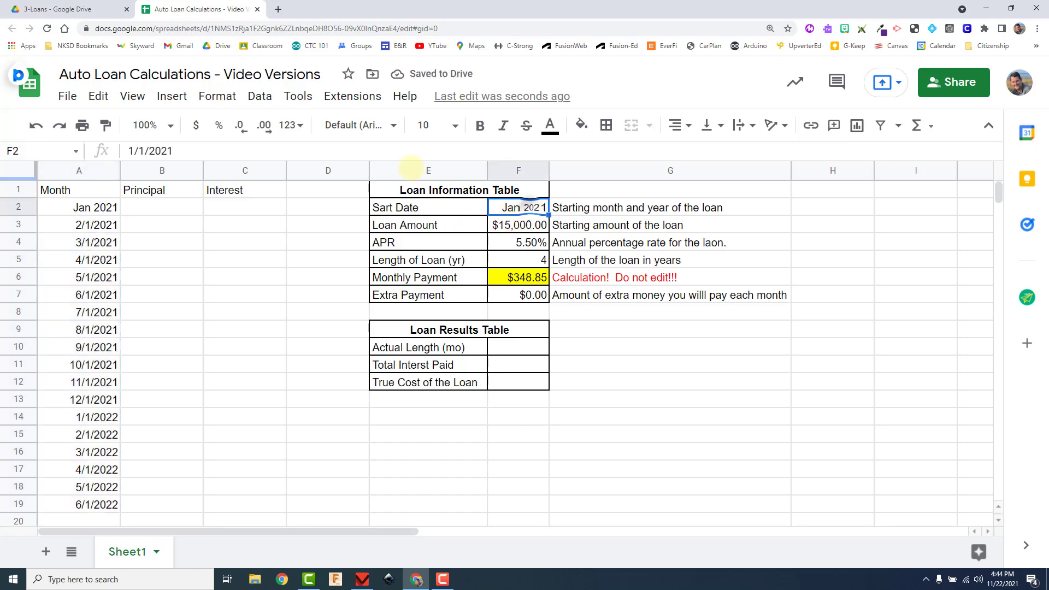
{"action": "left_click", "coordinate": [171, 151]}
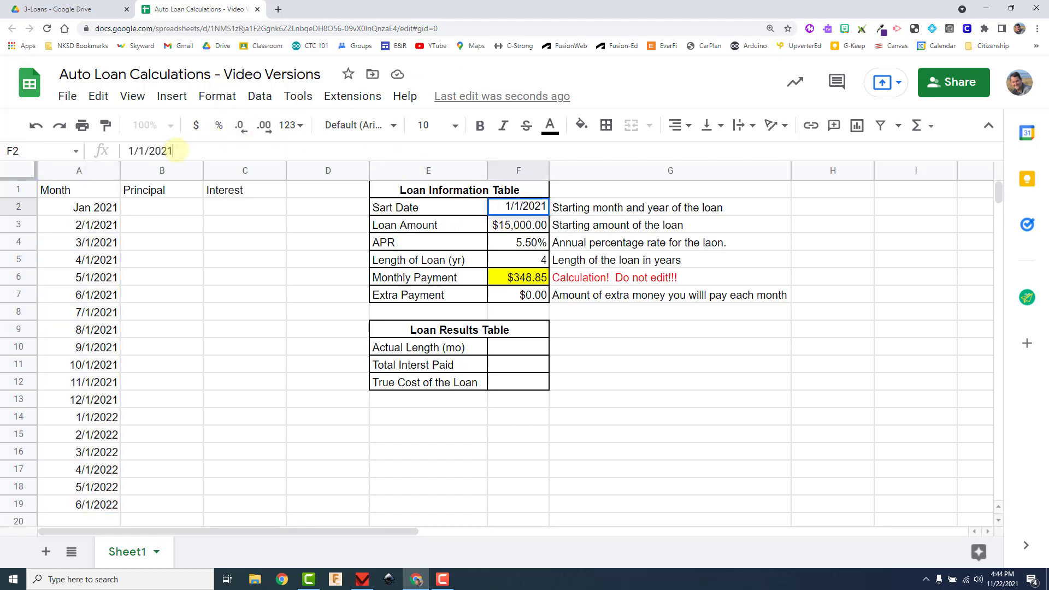
{"action": "left_click", "coordinate": [99, 228]}
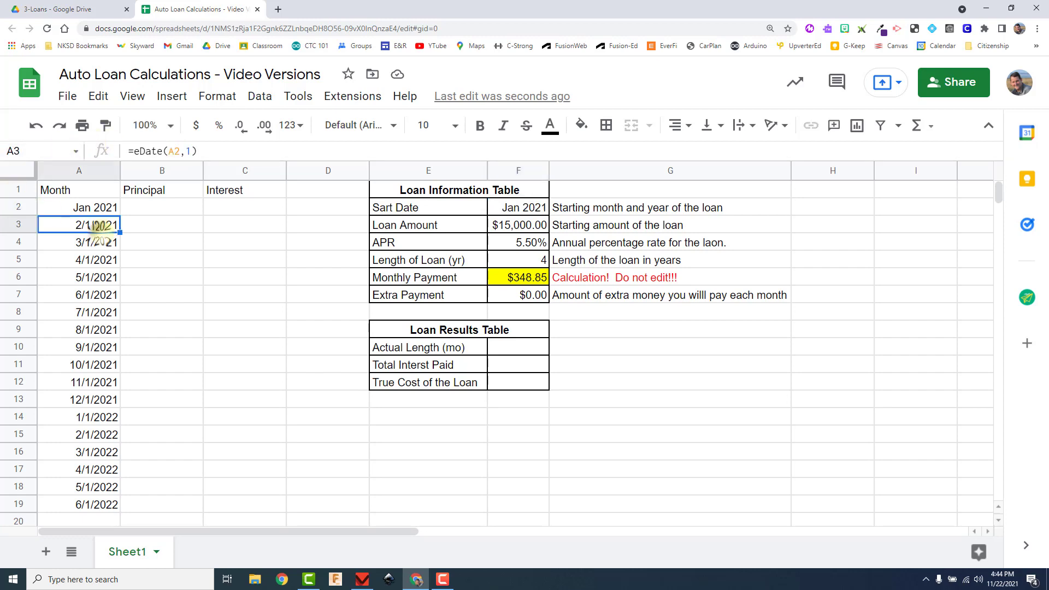
{"action": "scroll", "coordinate": [99, 276], "scroll_direction": "down", "scroll_amount": 4}
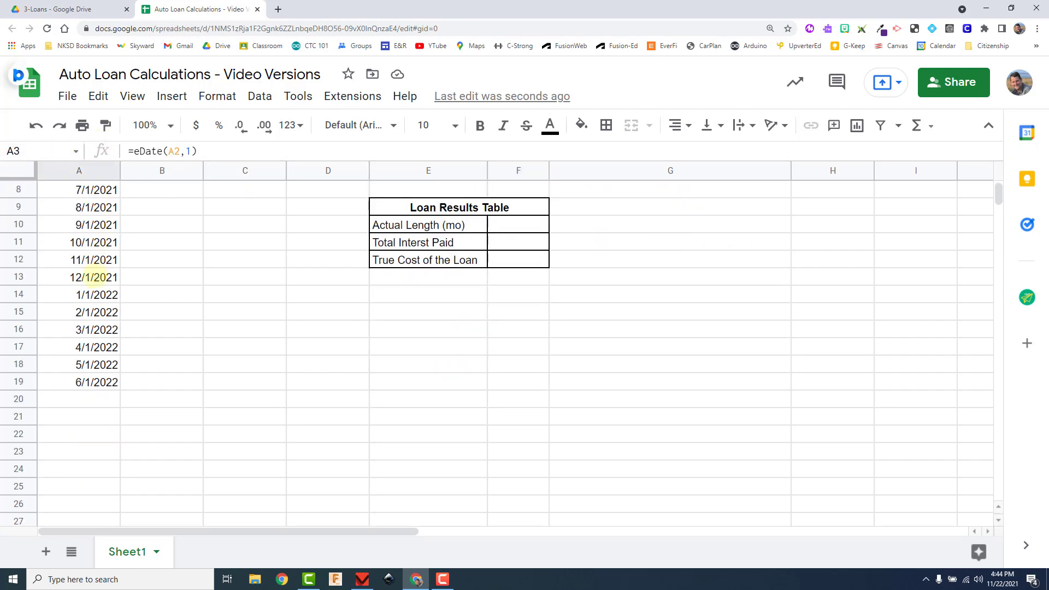
{"action": "left_click", "coordinate": [102, 294]}
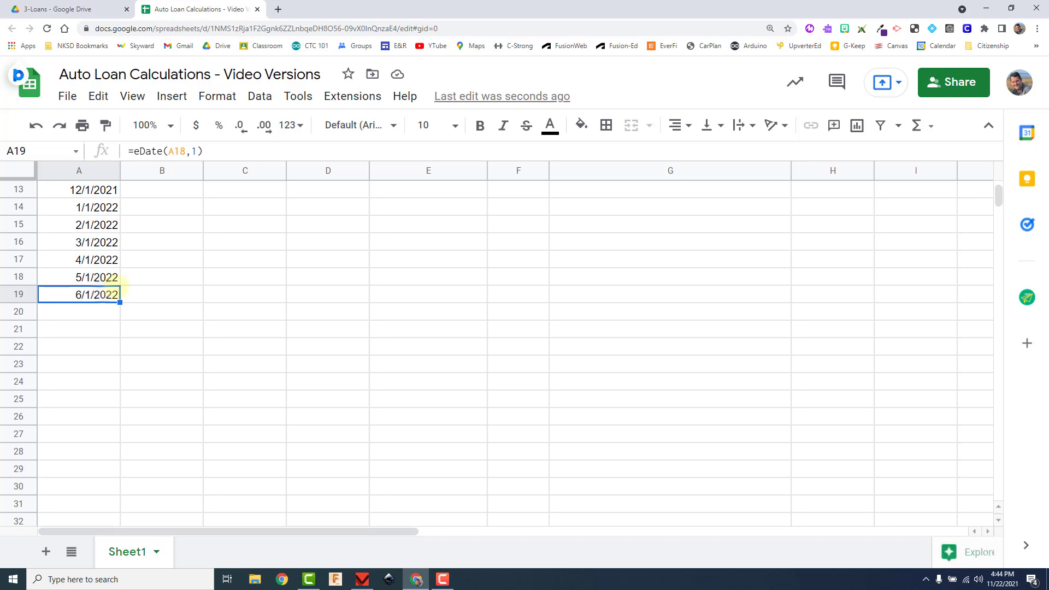
- Clear the filled month dates from A4 through A19
{"action": "scroll", "coordinate": [103, 276], "scroll_direction": "up", "scroll_amount": 4}
{"action": "left_click_drag", "start_coordinate": [96, 224], "coordinate": [100, 294]}
{"action": "left_click", "coordinate": [101, 292]}
{"action": "left_click_drag", "start_coordinate": [82, 242], "coordinate": [121, 505]}
{"action": "key", "text": "Delete"}
- Fill the eDate formula from A3 down one row into A4
{"action": "left_click", "coordinate": [93, 224]}
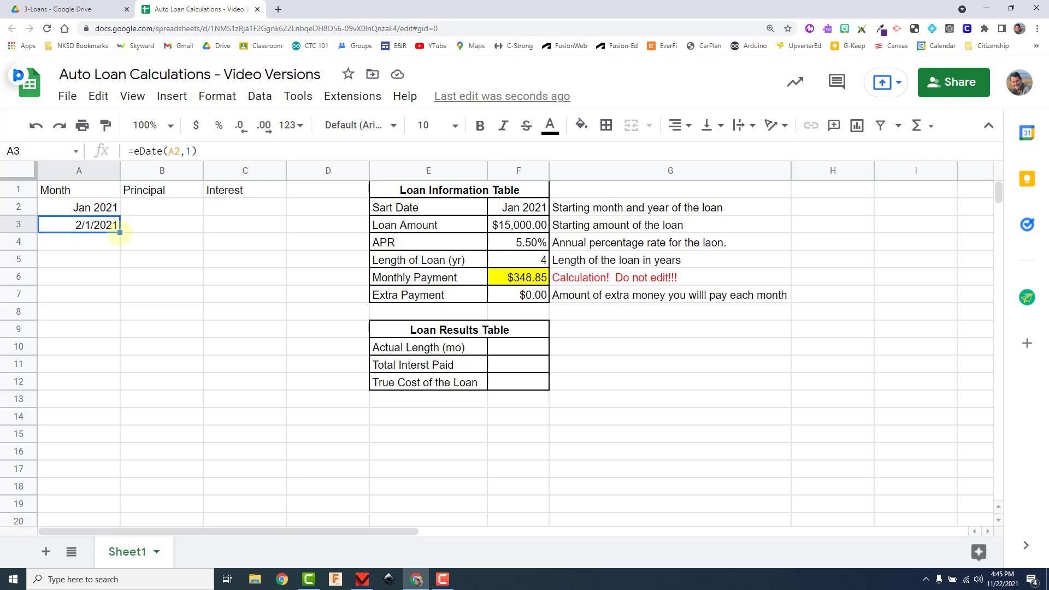
{"action": "left_click_drag", "start_coordinate": [119, 233], "coordinate": [117, 245]}
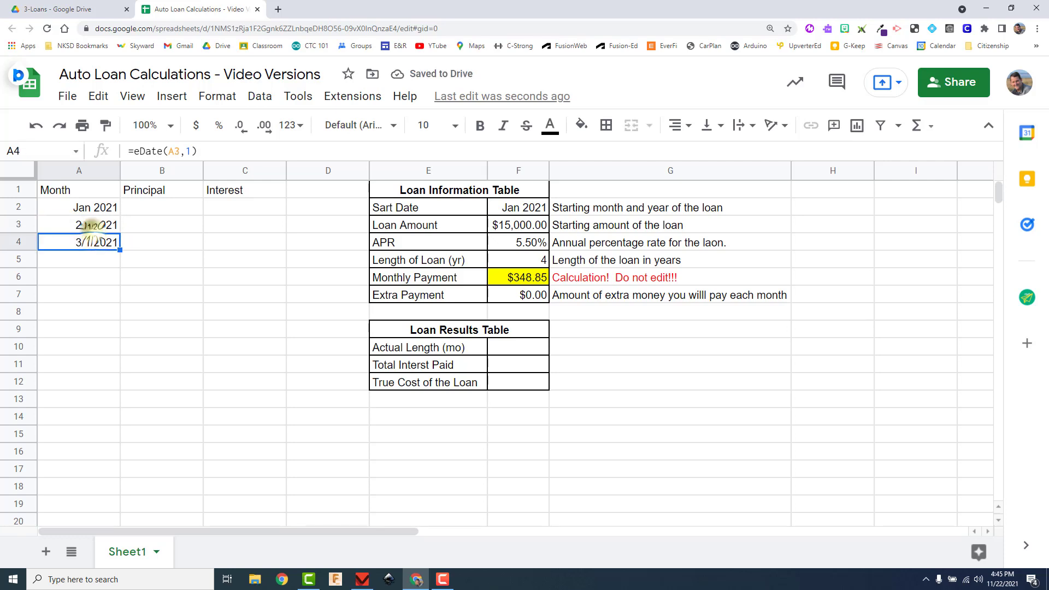
{"action": "left_click", "coordinate": [91, 225]}
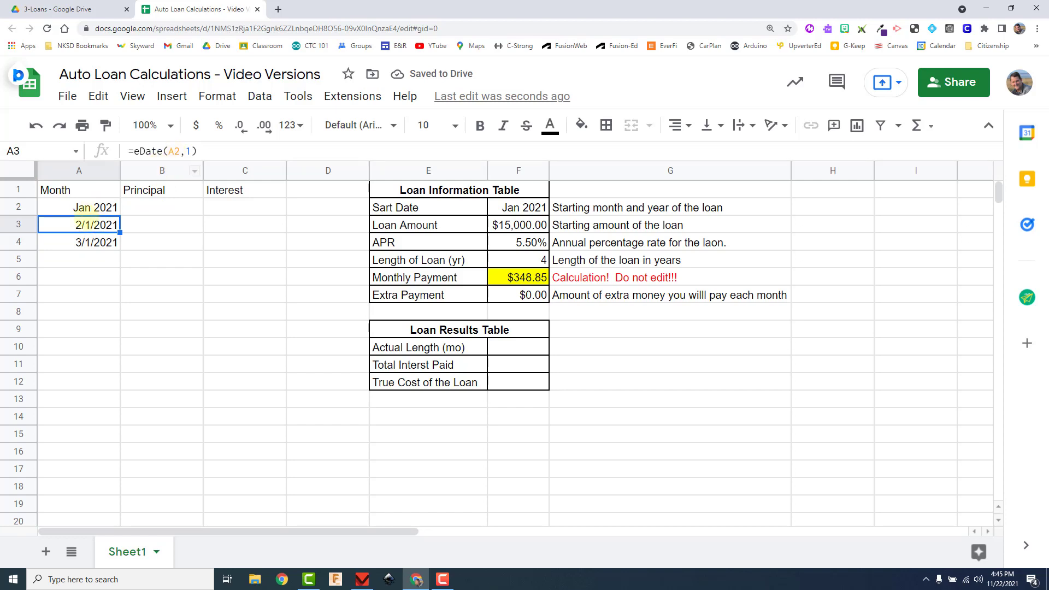
- Fill the eDate formula from A4 down the Month column through A49
{"action": "left_click", "coordinate": [88, 242]}
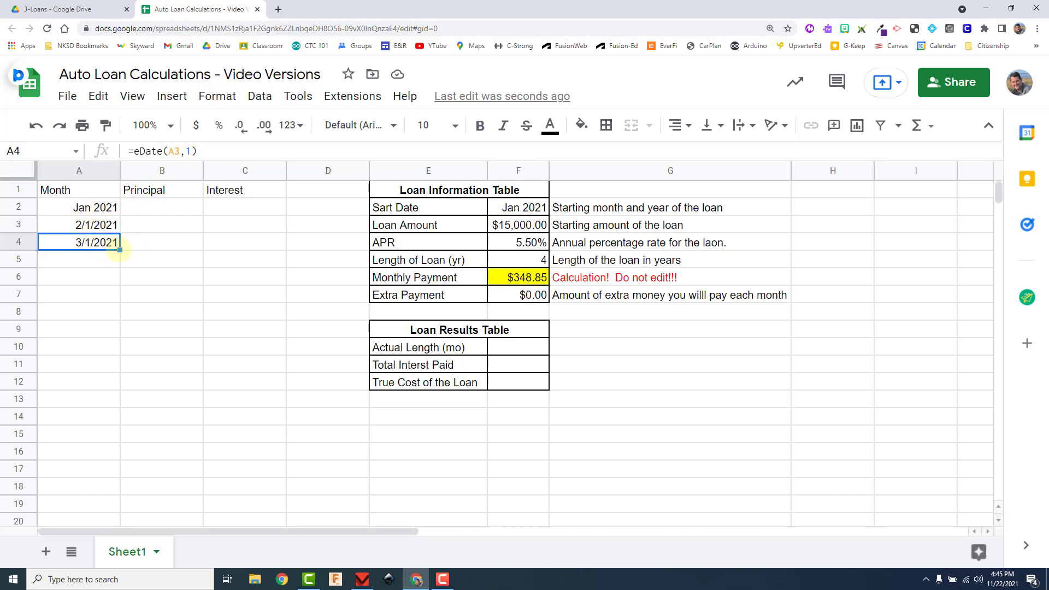
{"action": "mouse_move", "coordinate": [119, 249]}
{"action": "left_mouse_down"}
{"action": "mouse_move", "coordinate": [98, 257]}
{"action": "mouse_move", "coordinate": [123, 250]}
{"action": "left_mouse_up"}
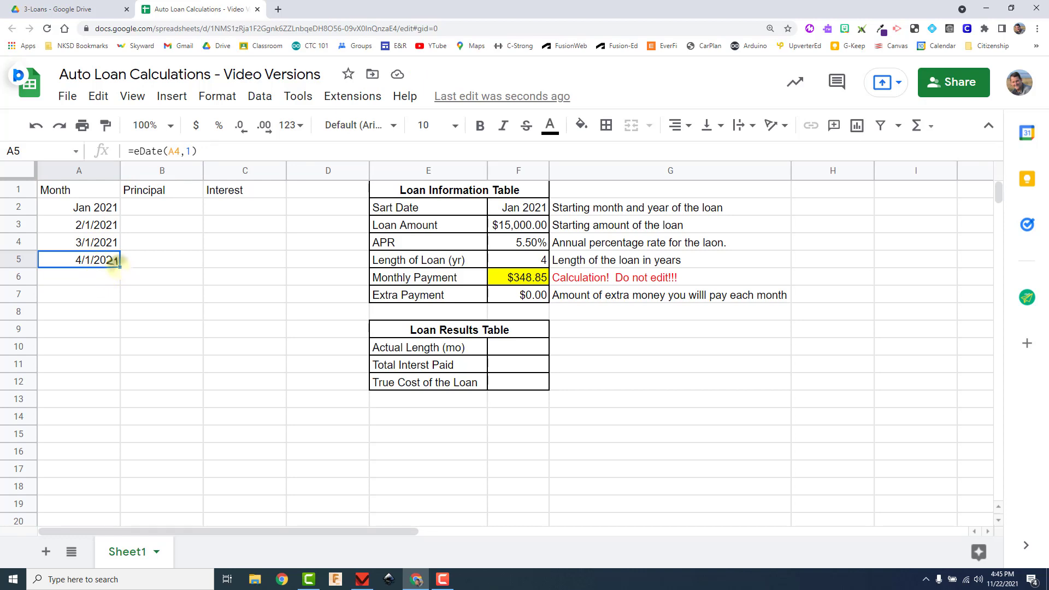
{"action": "left_click_drag", "start_coordinate": [119, 267], "coordinate": [96, 388]}
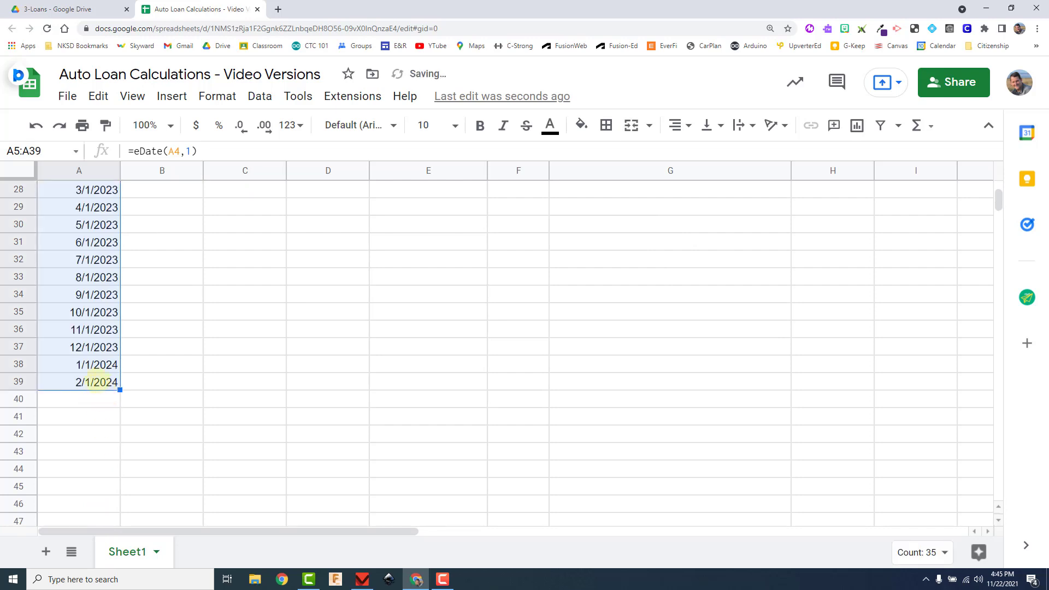
{"action": "scroll", "coordinate": [88, 372], "scroll_direction": "up", "scroll_amount": 2}
{"action": "scroll", "coordinate": [101, 362], "scroll_direction": "down", "scroll_amount": 3}
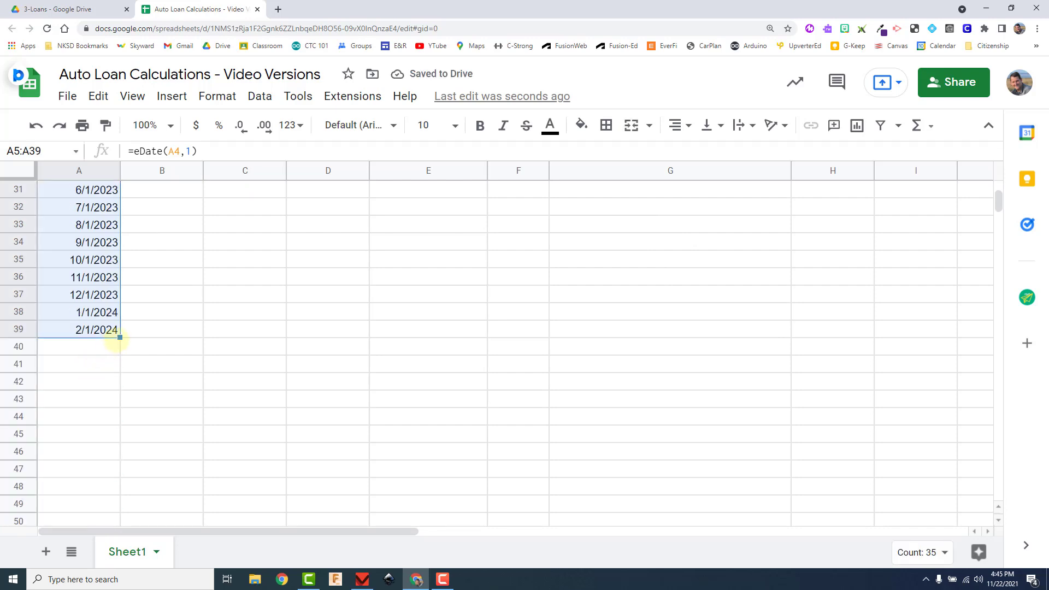
{"action": "left_click_drag", "start_coordinate": [119, 337], "coordinate": [102, 475]}
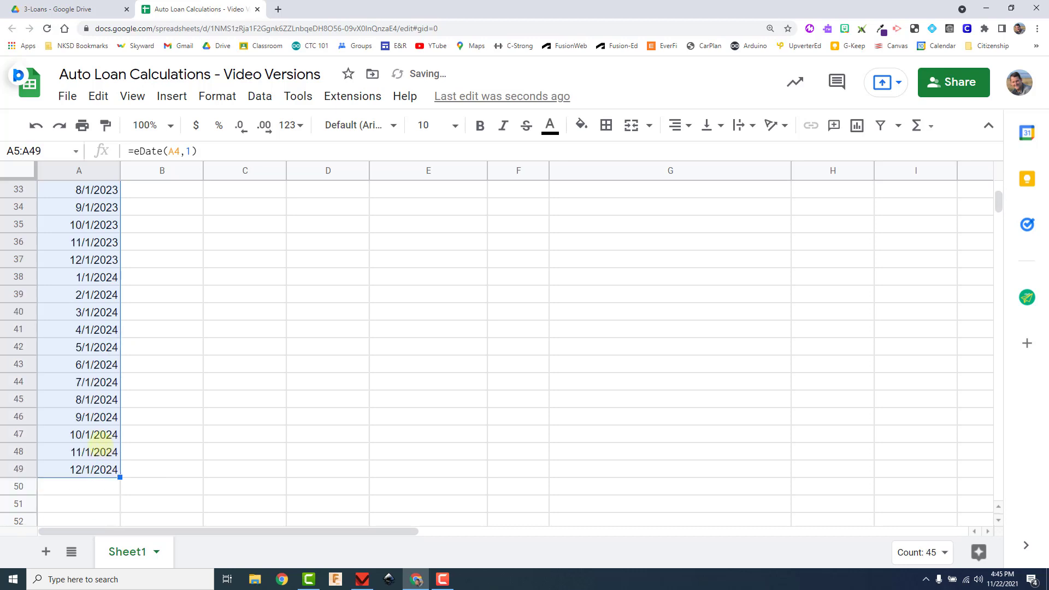
- Extend the eDate formula down the Month column from A49 through A89, undoing any fill into column B
{"action": "scroll", "coordinate": [112, 404], "scroll_direction": "down", "scroll_amount": 3}
{"action": "left_click_drag", "start_coordinate": [120, 337], "coordinate": [88, 518]}
{"action": "scroll", "coordinate": [106, 404], "scroll_direction": "down", "scroll_amount": 4}
{"action": "left_click_drag", "start_coordinate": [120, 319], "coordinate": [113, 496]}
{"action": "scroll", "coordinate": [99, 383], "scroll_direction": "down", "scroll_amount": 4}
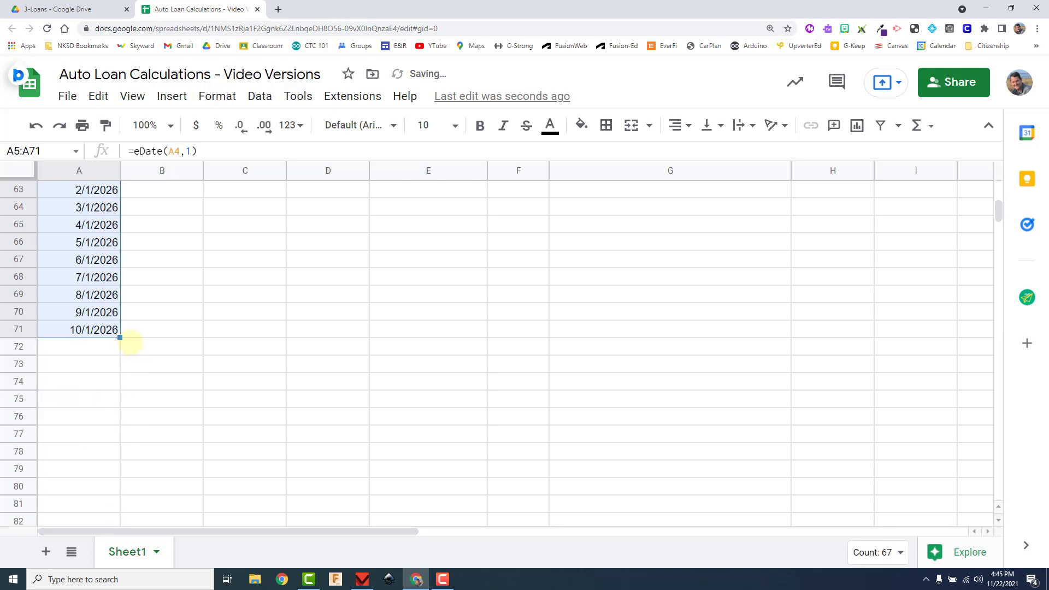
{"action": "left_click_drag", "start_coordinate": [120, 337], "coordinate": [115, 436]}
{"action": "scroll", "coordinate": [142, 412], "scroll_direction": "up", "scroll_amount": 5}
{"action": "scroll", "coordinate": [144, 420], "scroll_direction": "down", "scroll_amount": 5}
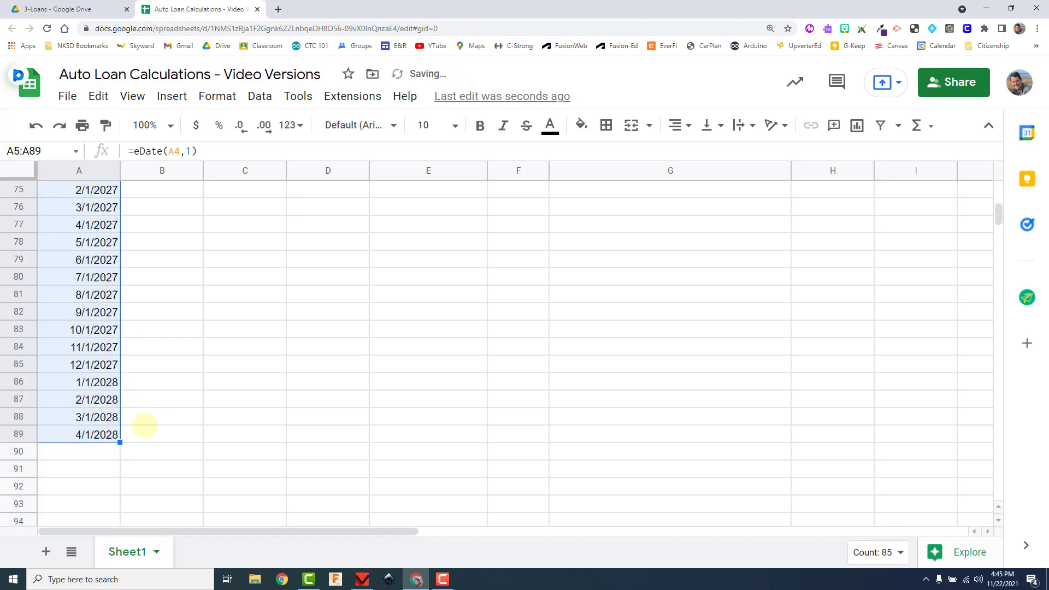
{"action": "mouse_move", "coordinate": [120, 441]}
{"action": "left_mouse_down"}
{"action": "mouse_move", "coordinate": [113, 434]}
{"action": "mouse_move", "coordinate": [124, 435]}
{"action": "left_mouse_up"}
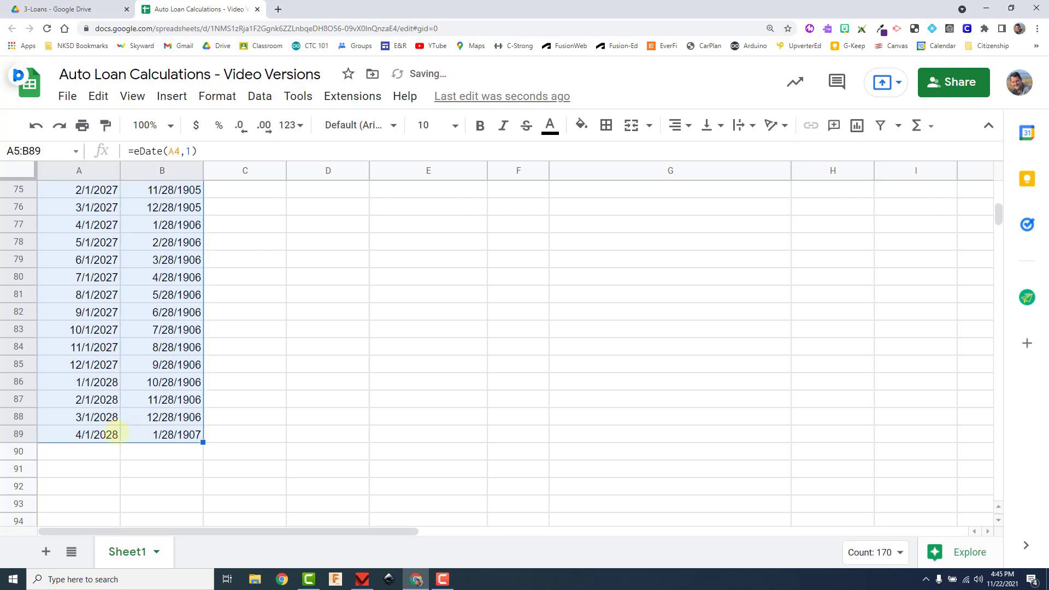
{"action": "key", "text": "ctrl+z"}
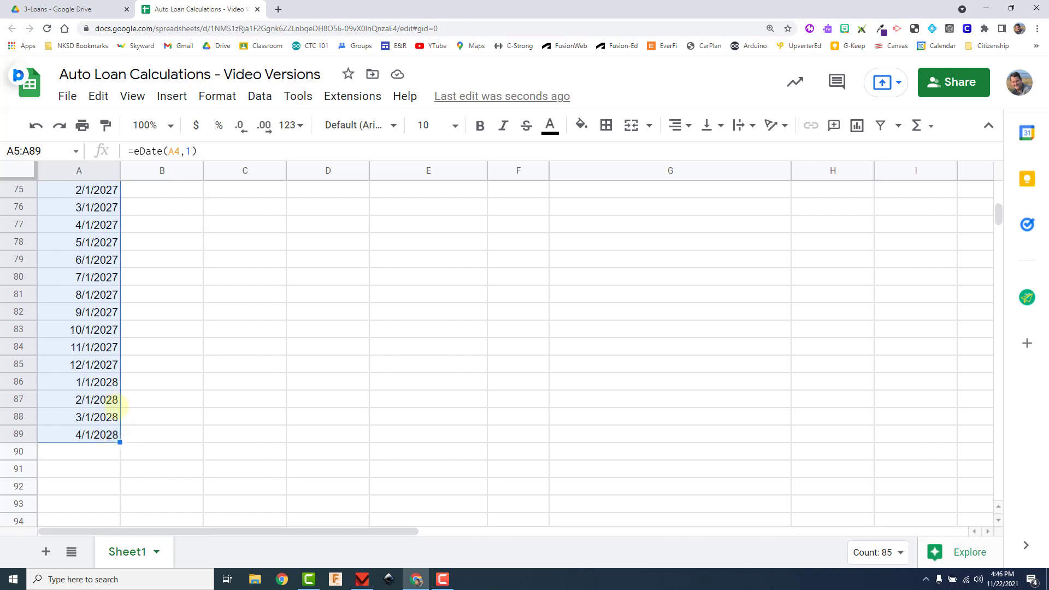
- Clear the Month column cells A86 through A91 so that the dates end at December 2027
{"action": "left_click", "coordinate": [94, 399]}
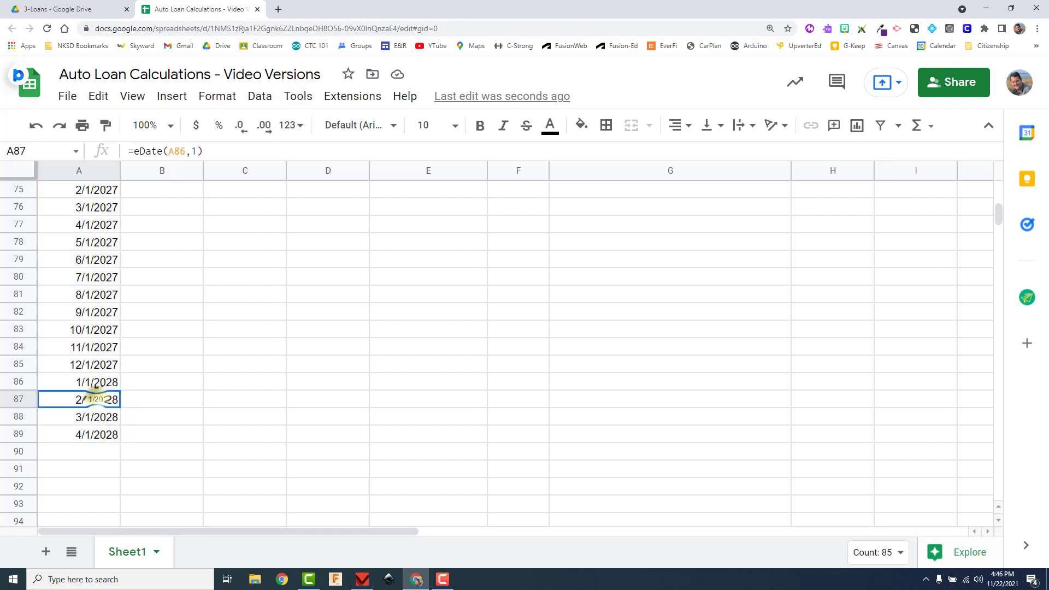
{"action": "left_click_drag", "start_coordinate": [71, 378], "coordinate": [68, 472]}
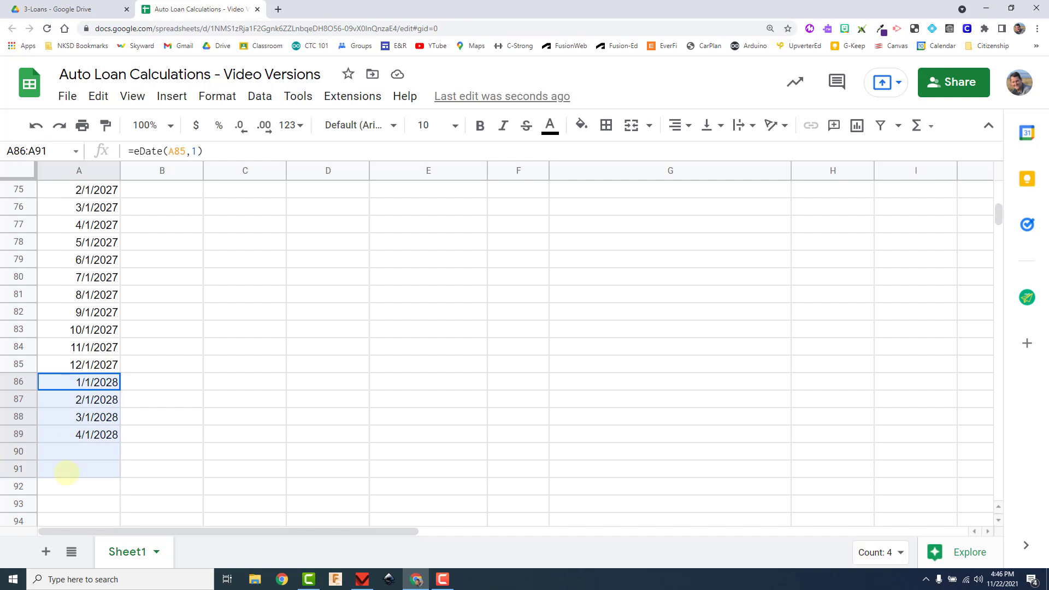
{"action": "key", "text": "Delete"}
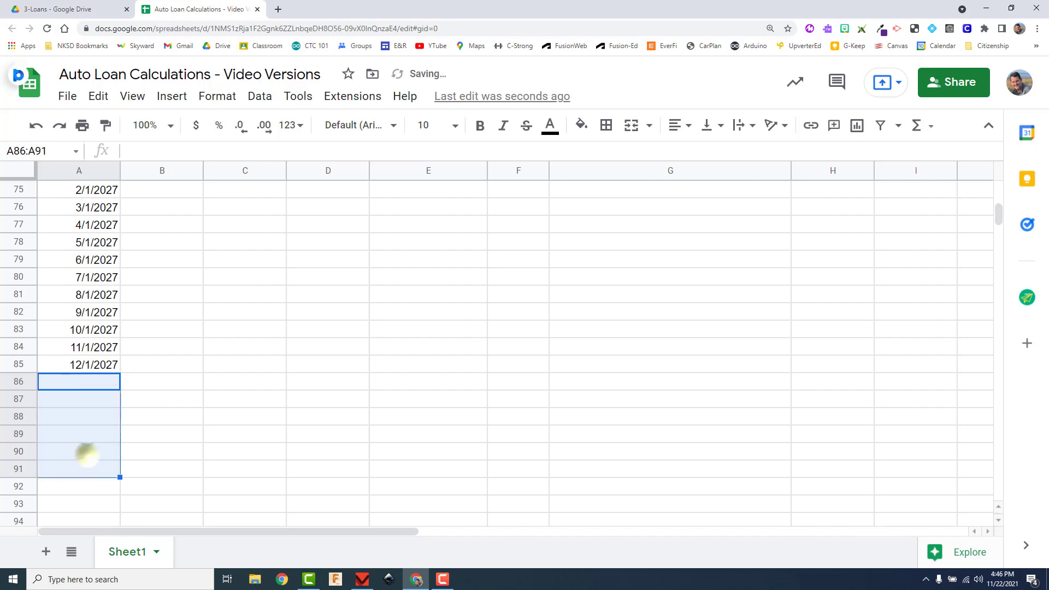
{"action": "left_click", "coordinate": [87, 451]}
{"action": "scroll", "coordinate": [106, 437], "scroll_direction": "up", "scroll_amount": 7}
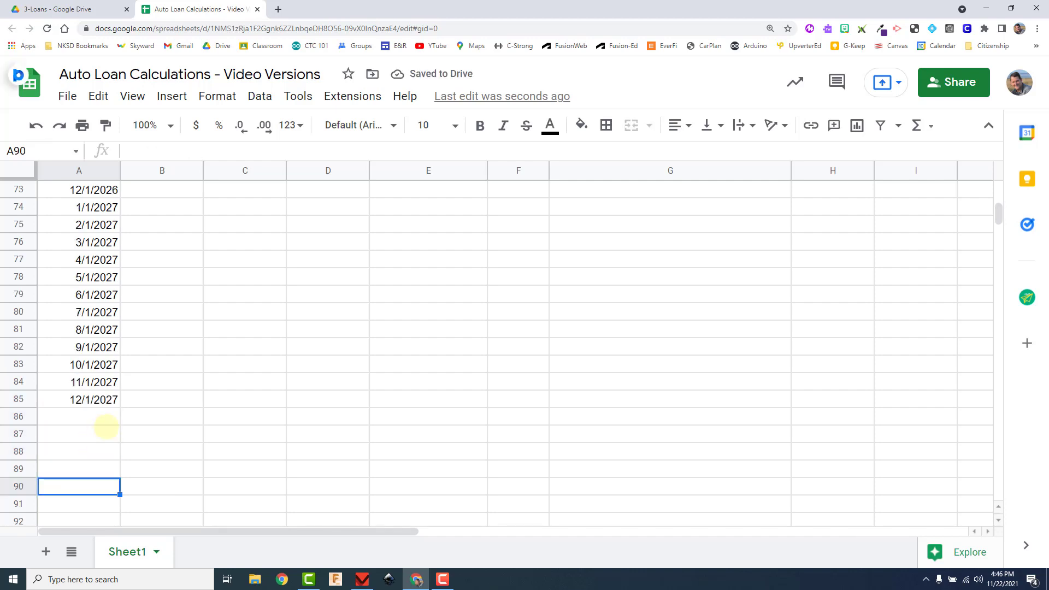
{"action": "scroll", "coordinate": [116, 461], "scroll_direction": "up", "scroll_amount": 17}
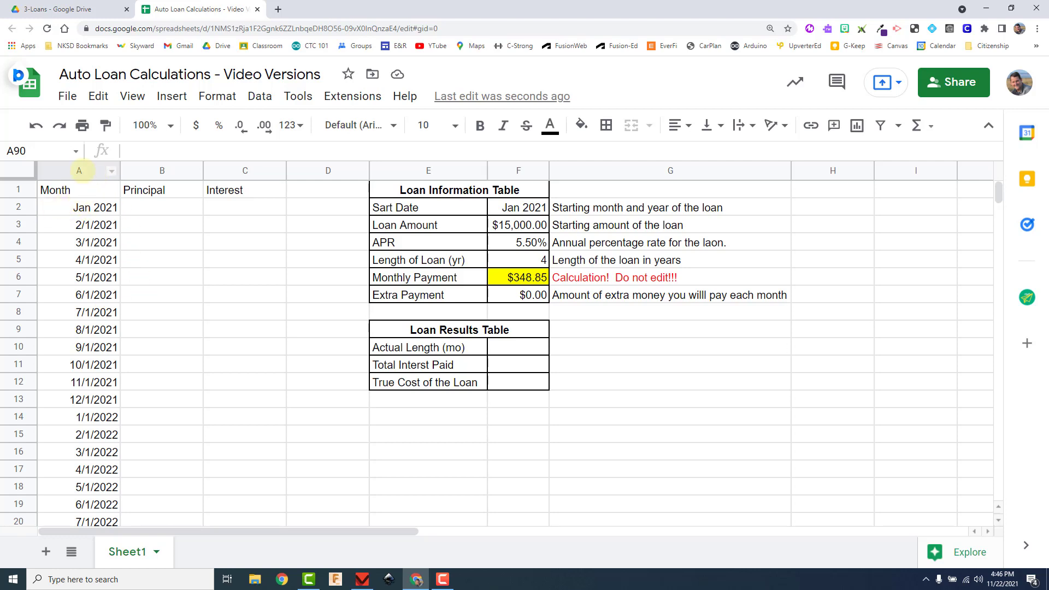
- Format the whole Month column with the custom date format of abbreviated month and four-digit year (Aug 1930)
{"action": "left_click", "coordinate": [79, 171]}
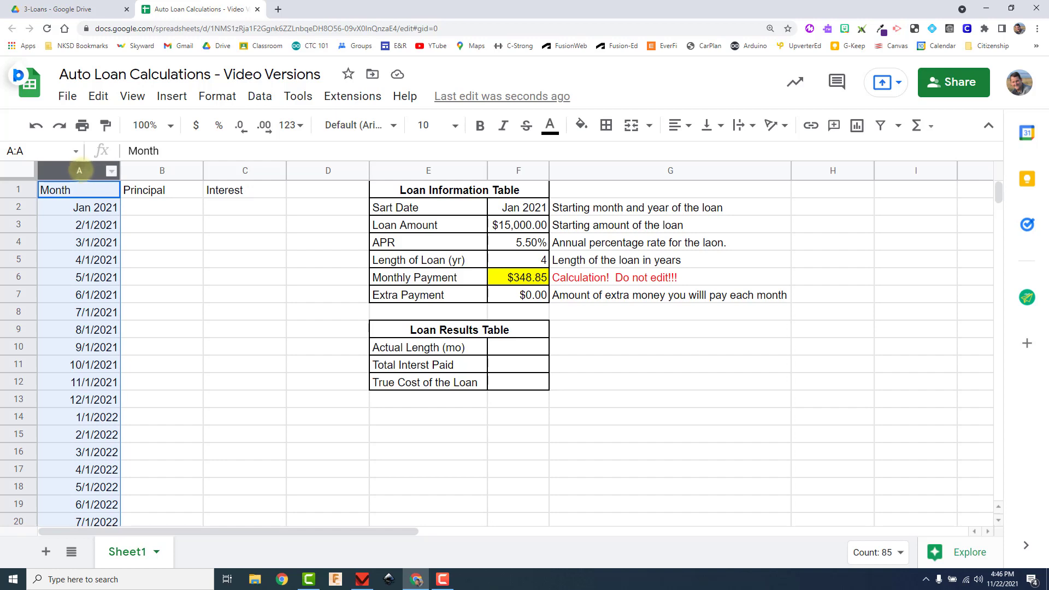
{"action": "scroll", "coordinate": [83, 404], "scroll_direction": "down", "scroll_amount": 10}
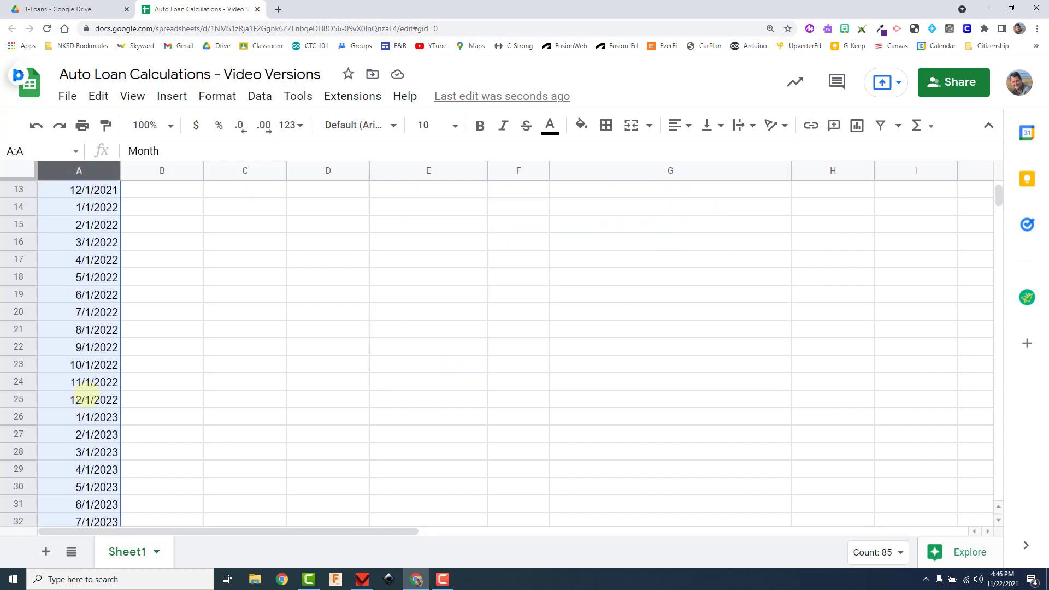
{"action": "scroll", "coordinate": [84, 411], "scroll_direction": "down", "scroll_amount": 18}
{"action": "scroll", "coordinate": [84, 428], "scroll_direction": "up", "scroll_amount": 16}
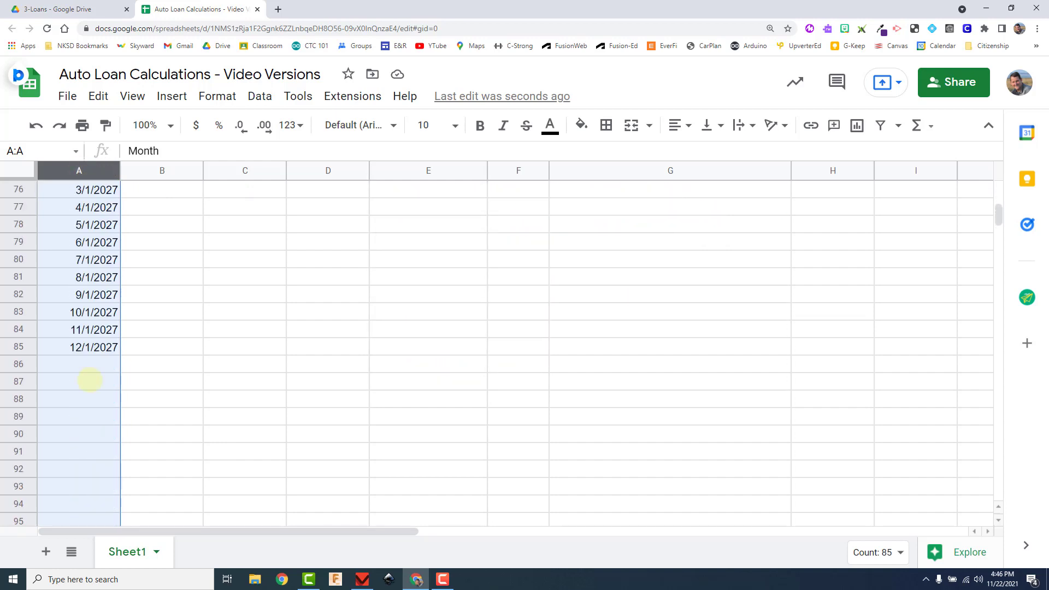
{"action": "scroll", "coordinate": [87, 340], "scroll_direction": "up", "scroll_amount": 13}
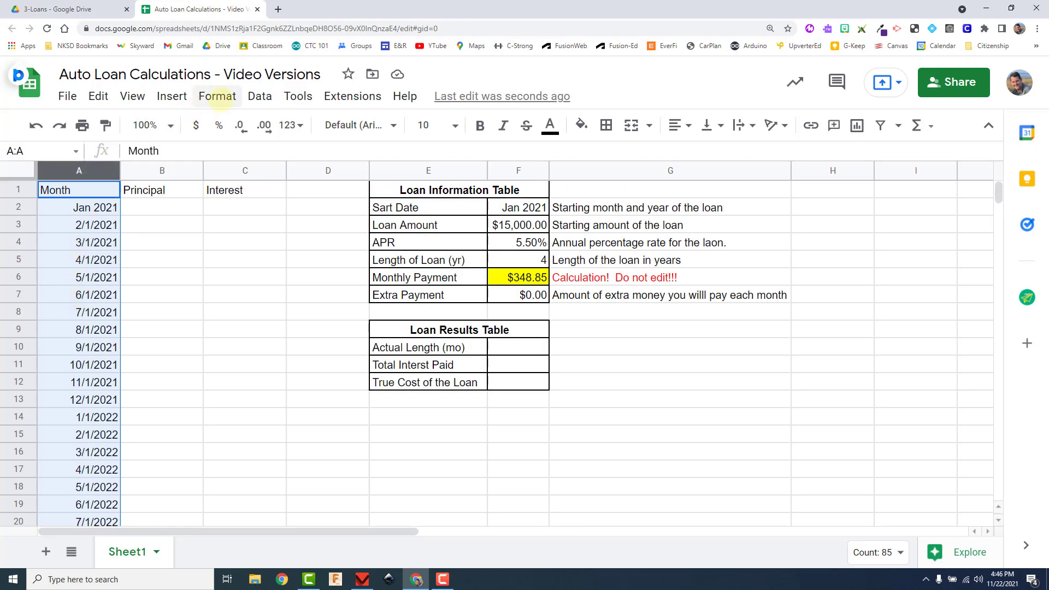
{"action": "left_click", "coordinate": [218, 97]}
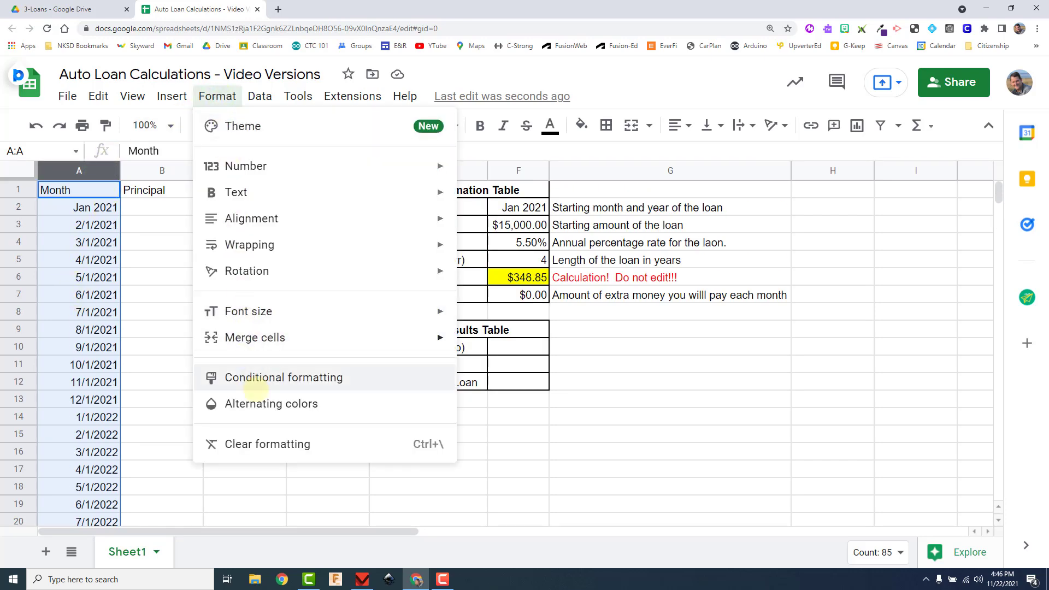
{"action": "mouse_move", "coordinate": [268, 165]}
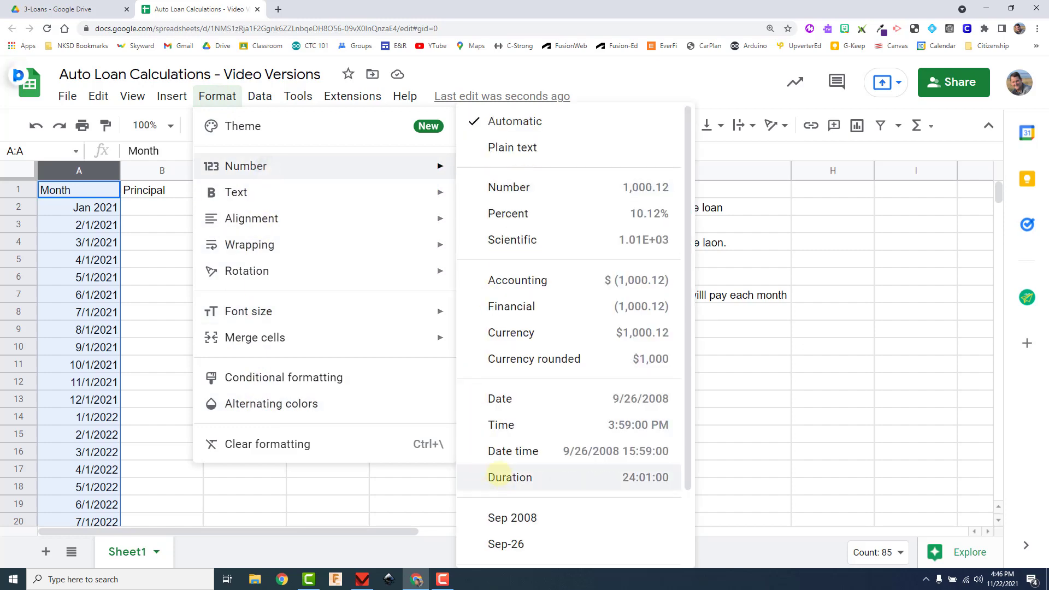
{"action": "scroll", "coordinate": [503, 499], "scroll_direction": "down", "scroll_amount": 2}
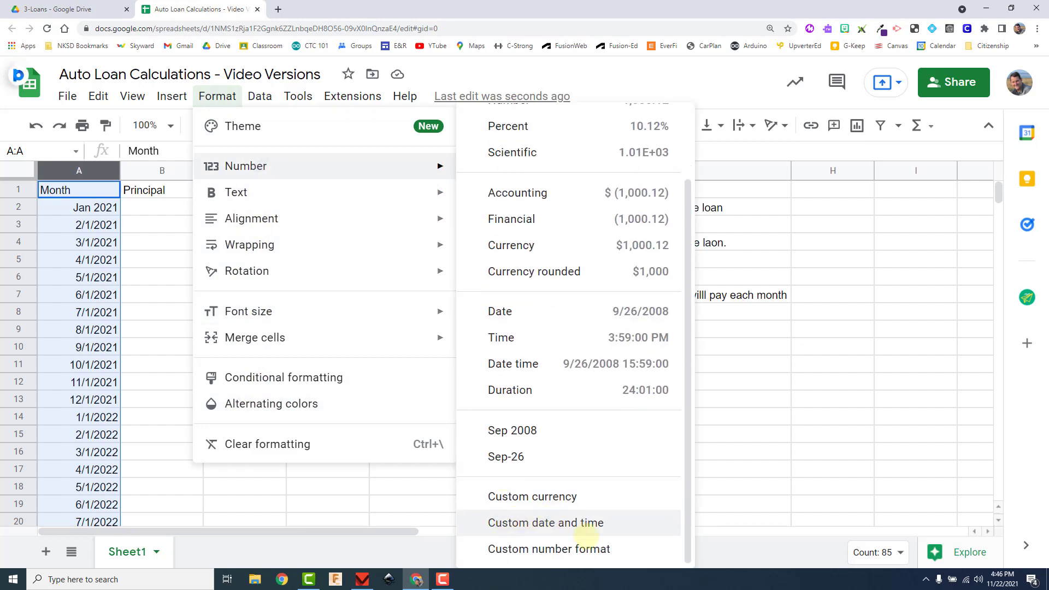
{"action": "left_click", "coordinate": [589, 523]}
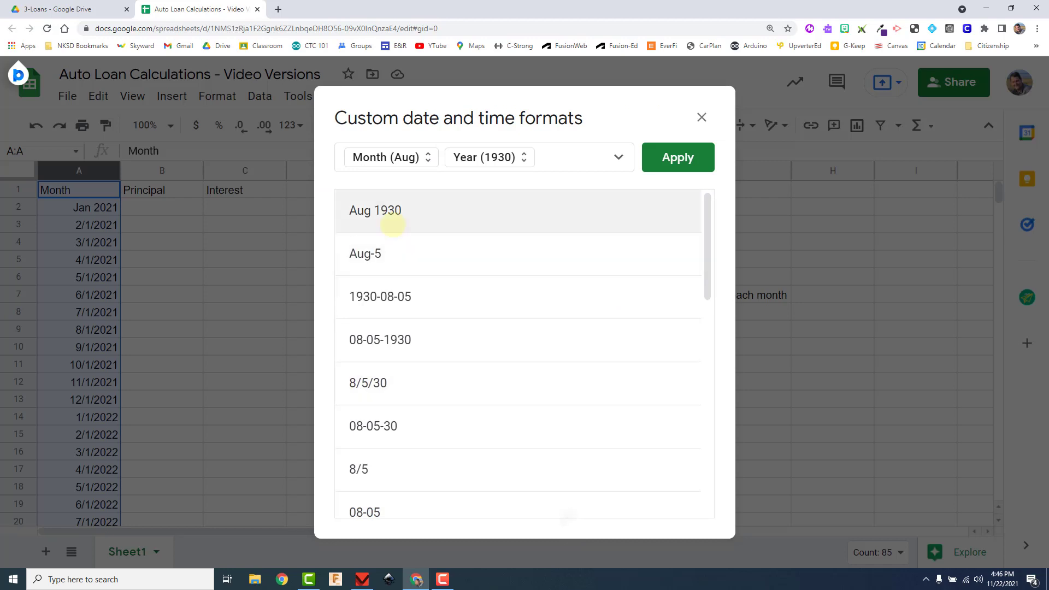
{"action": "left_click", "coordinate": [678, 157]}
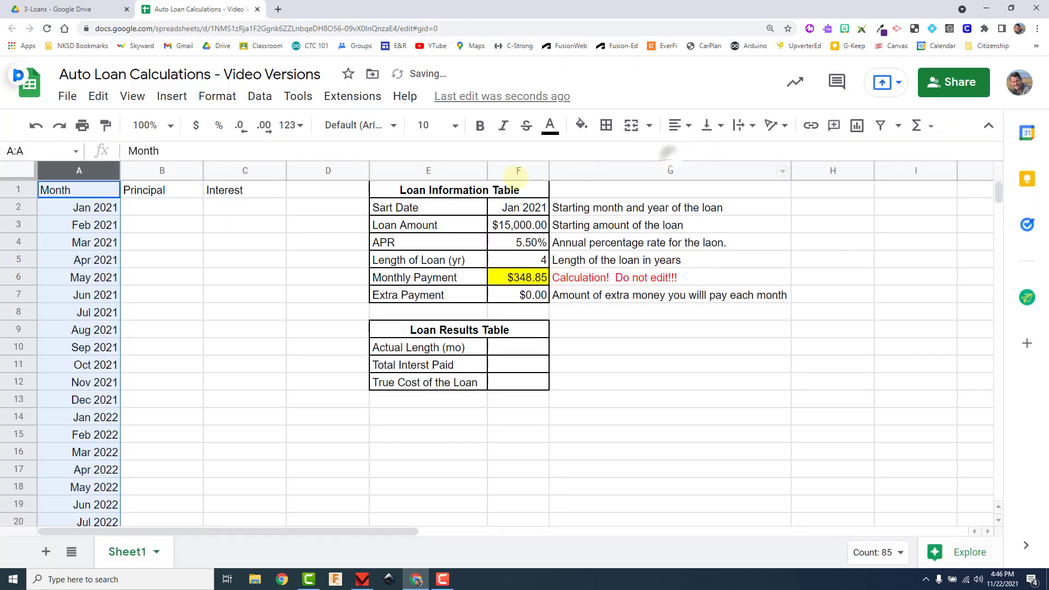
- Fit the width of the Month column to its contents
{"action": "left_click", "coordinate": [83, 207]}
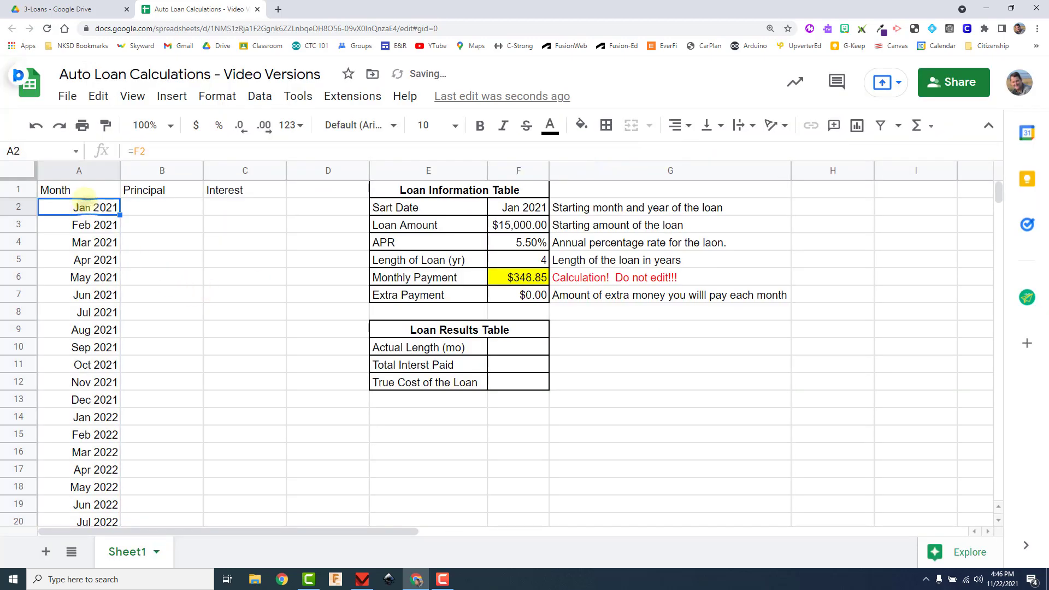
{"action": "left_click", "coordinate": [81, 190]}
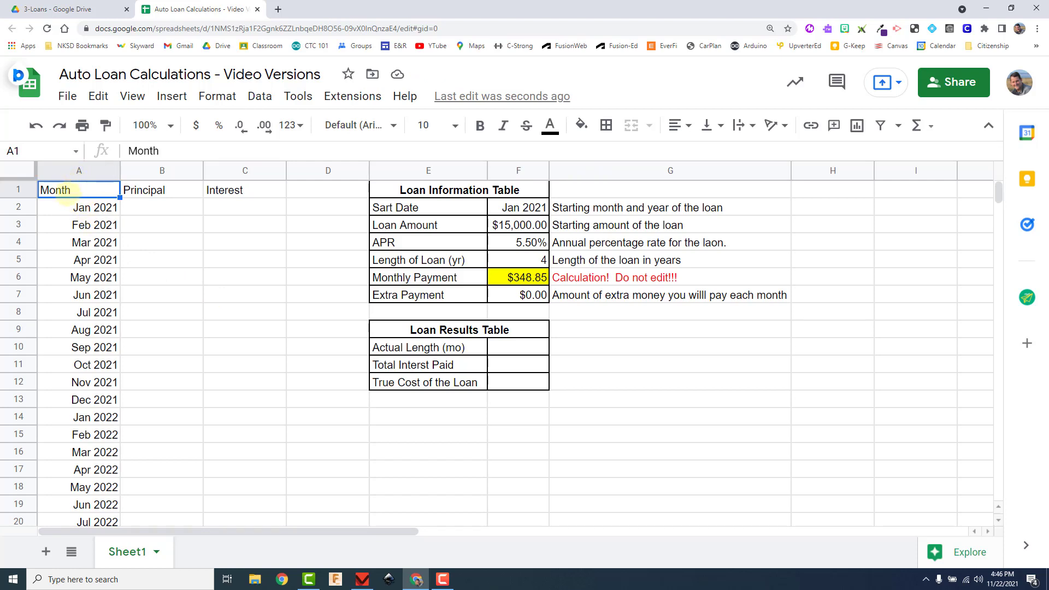
{"action": "left_click", "coordinate": [65, 208]}
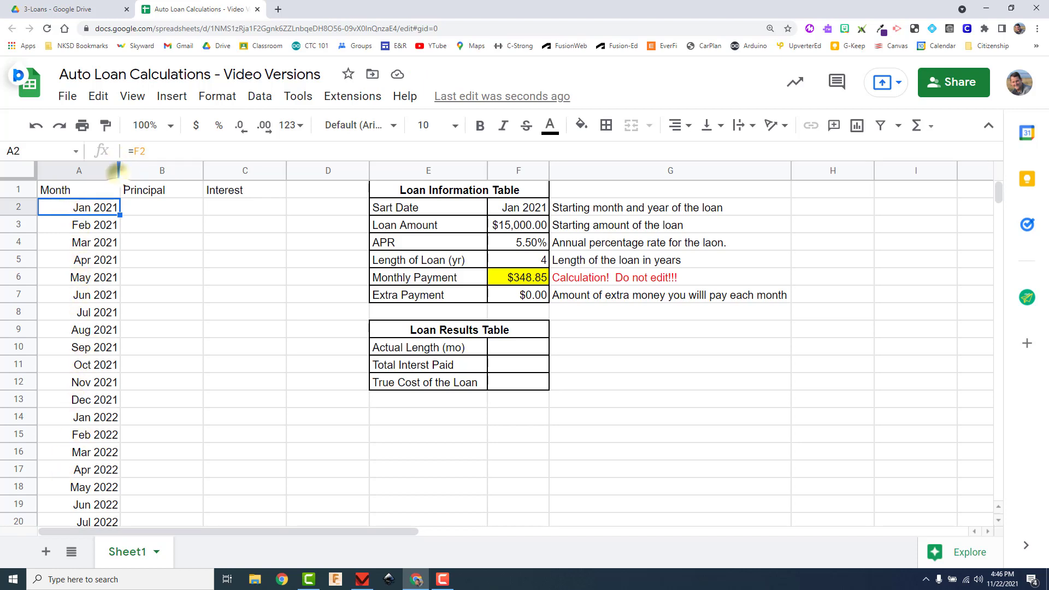
{"action": "double_click", "coordinate": [119, 171]}
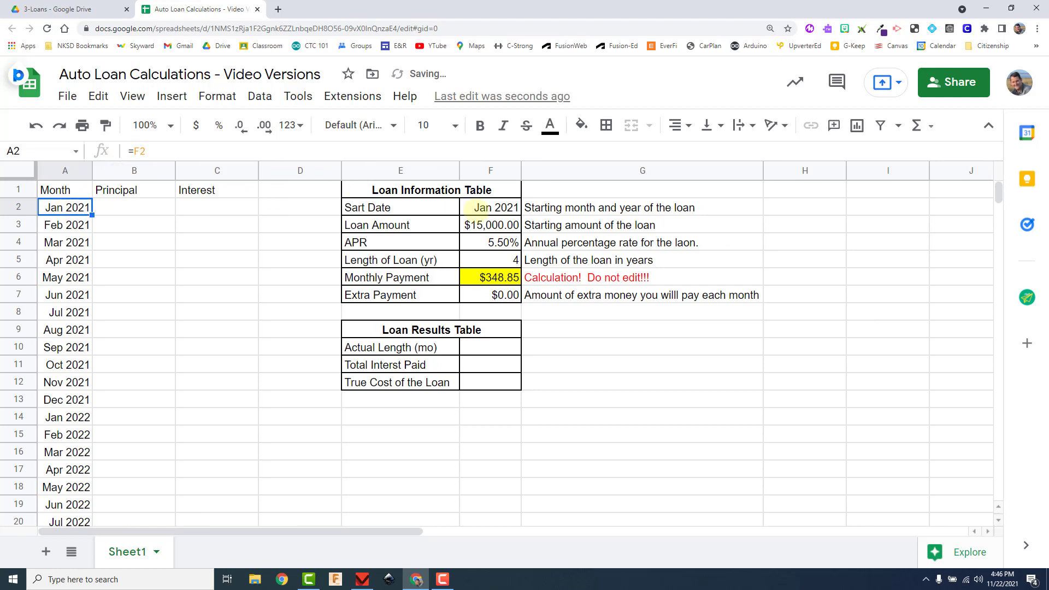
- Set the loan's start date in F2 to Mar 2025 and check the dates in the Month column
{"action": "left_click", "coordinate": [477, 211]}
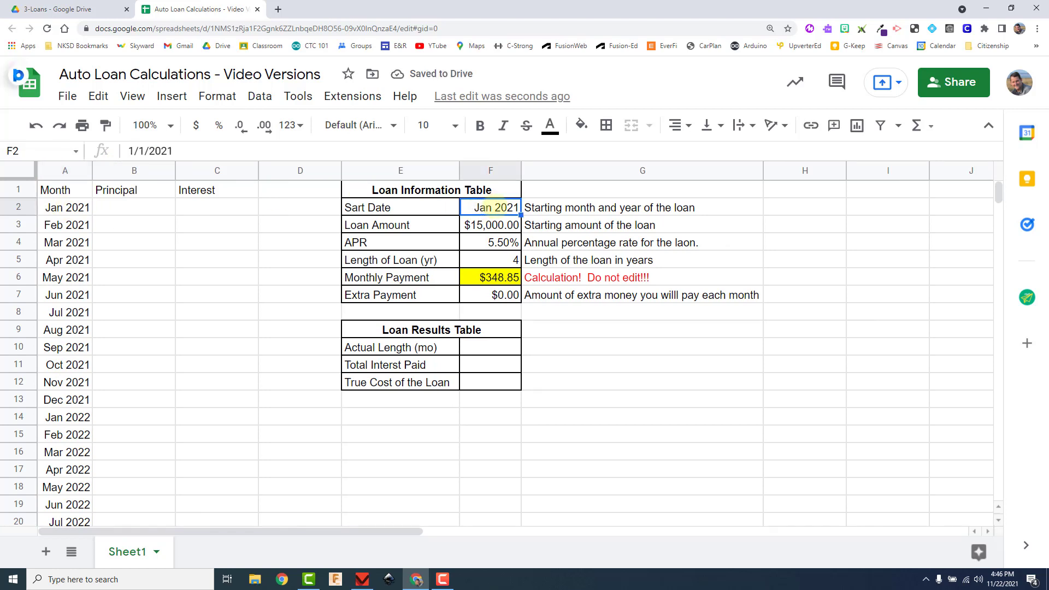
{"action": "type", "text": "mar 202"}
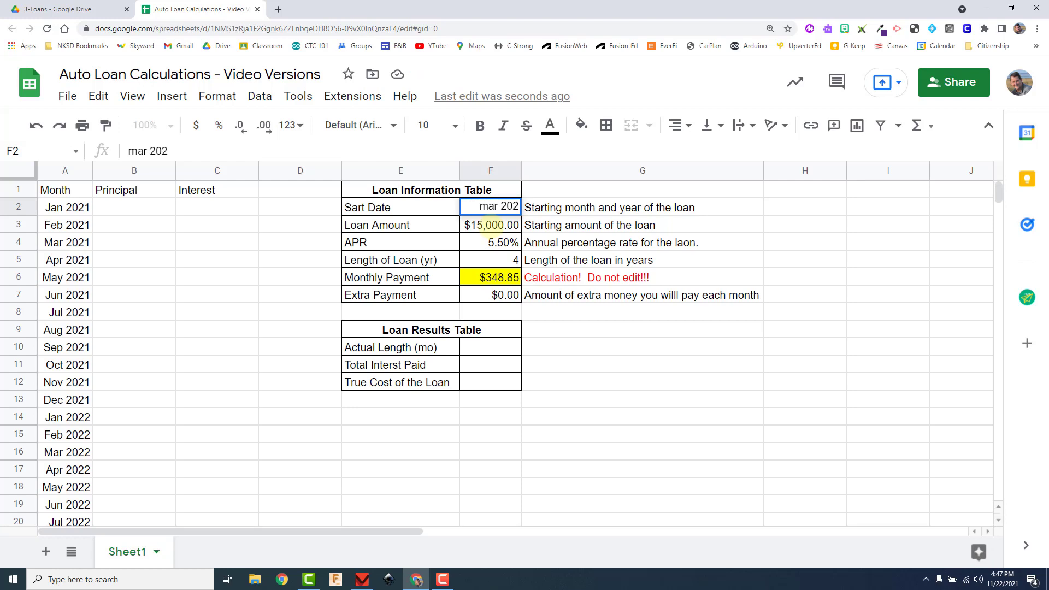
{"action": "type", "text": "5"}
{"action": "key", "text": "Return"}
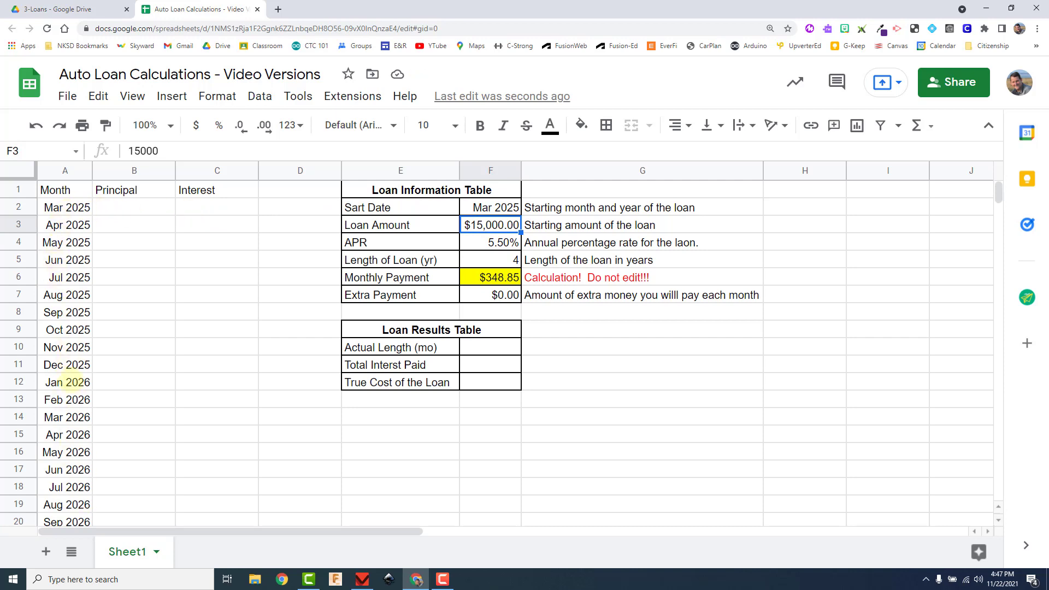
{"action": "scroll", "coordinate": [68, 426], "scroll_direction": "down", "scroll_amount": 4}
{"action": "scroll", "coordinate": [69, 443], "scroll_direction": "up", "scroll_amount": 4}
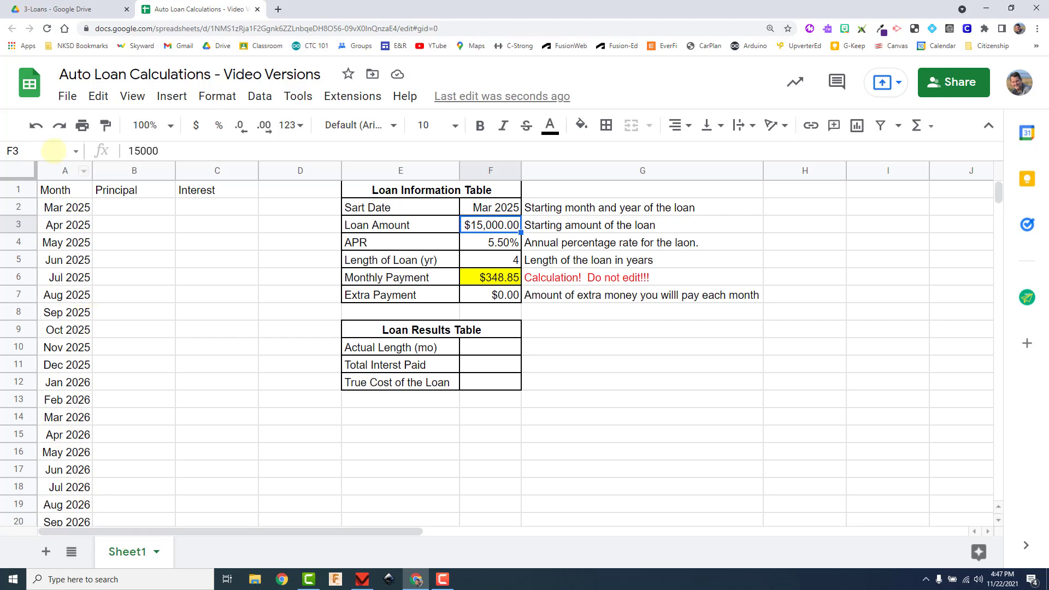
- Set the loan's start date in F2 to Jan 2021
{"action": "left_click", "coordinate": [479, 203]}
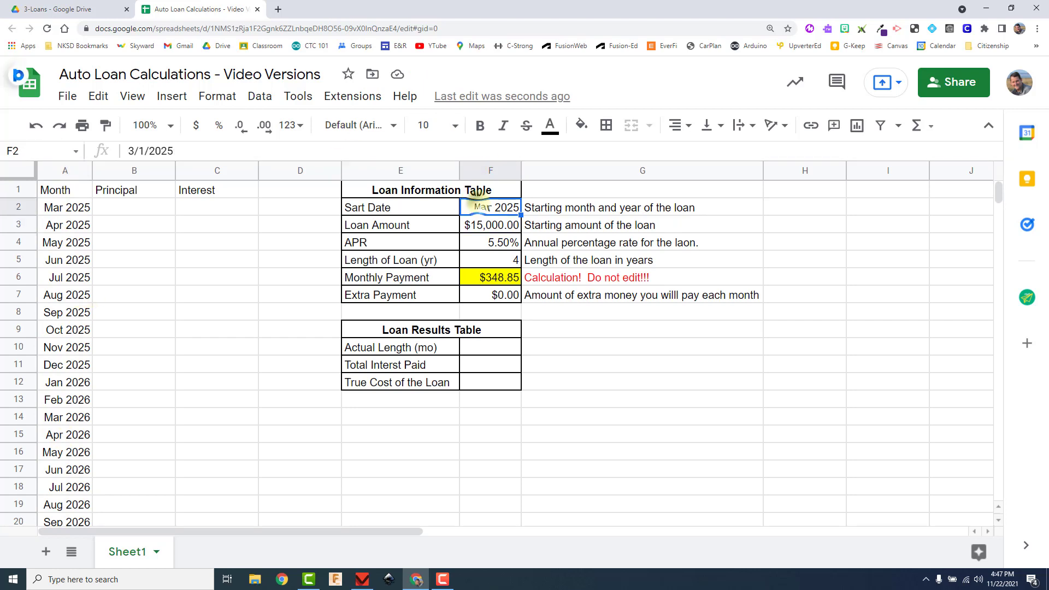
{"action": "type", "text": "Jan 20"}
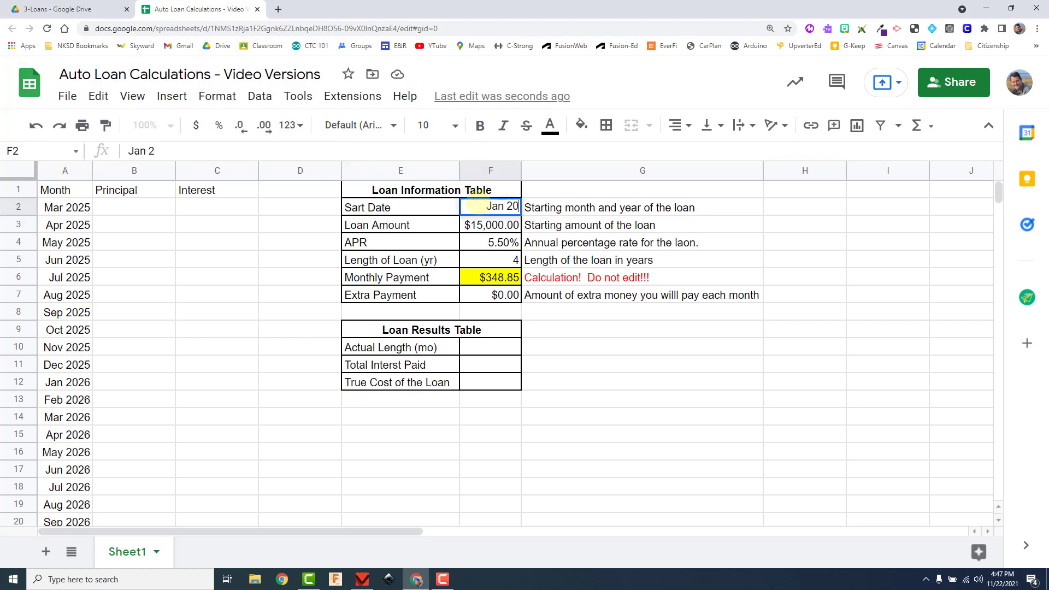
{"action": "type", "text": "21"}
{"action": "key", "text": "Return"}
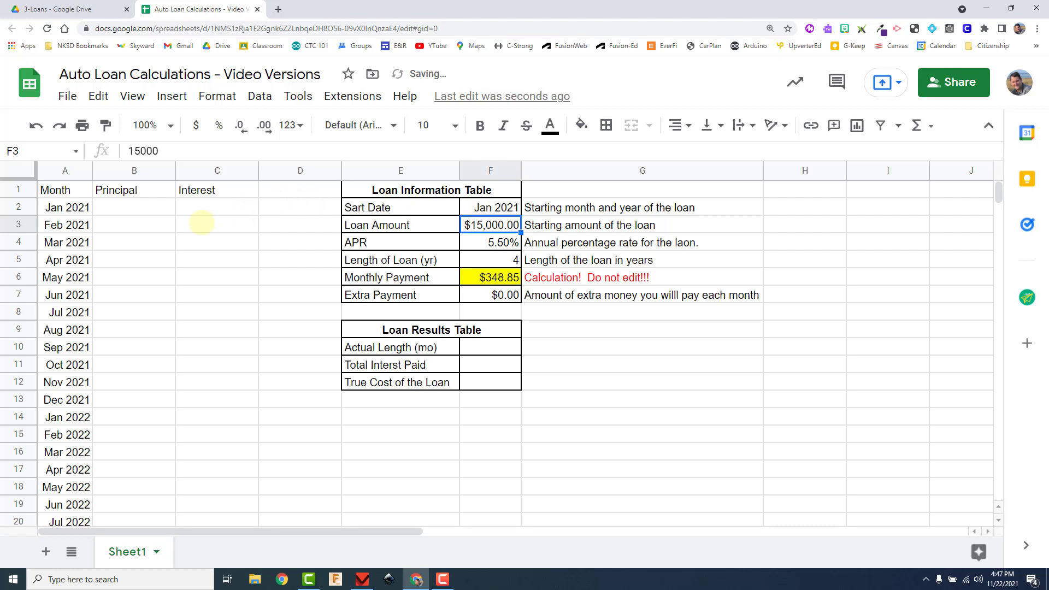
- Enter the formula =F3 in B2 so the first month's principal takes the loan amount
{"action": "left_click", "coordinate": [167, 209]}
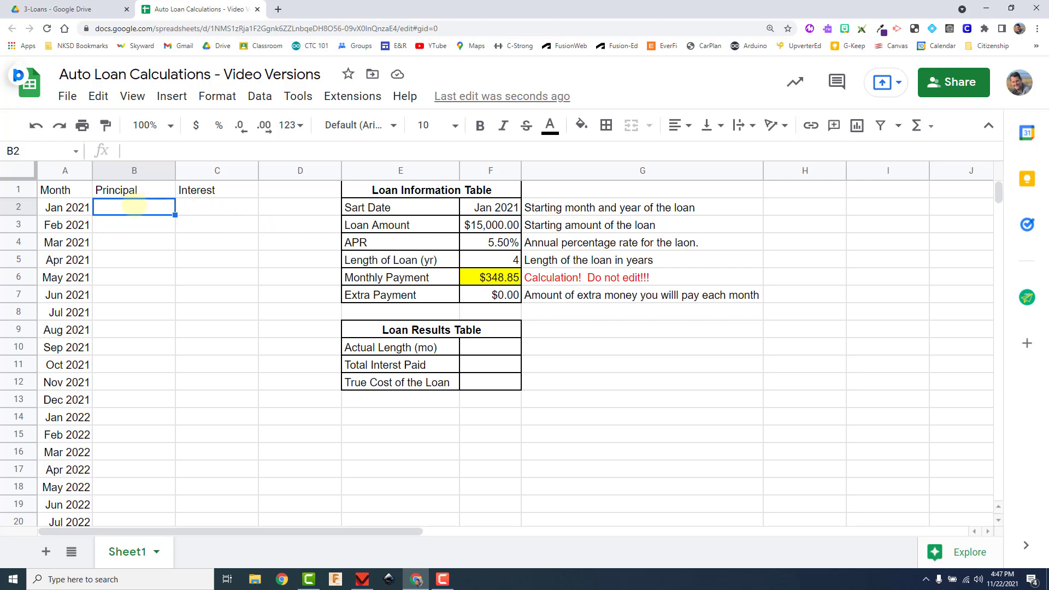
{"action": "type", "text": "="}
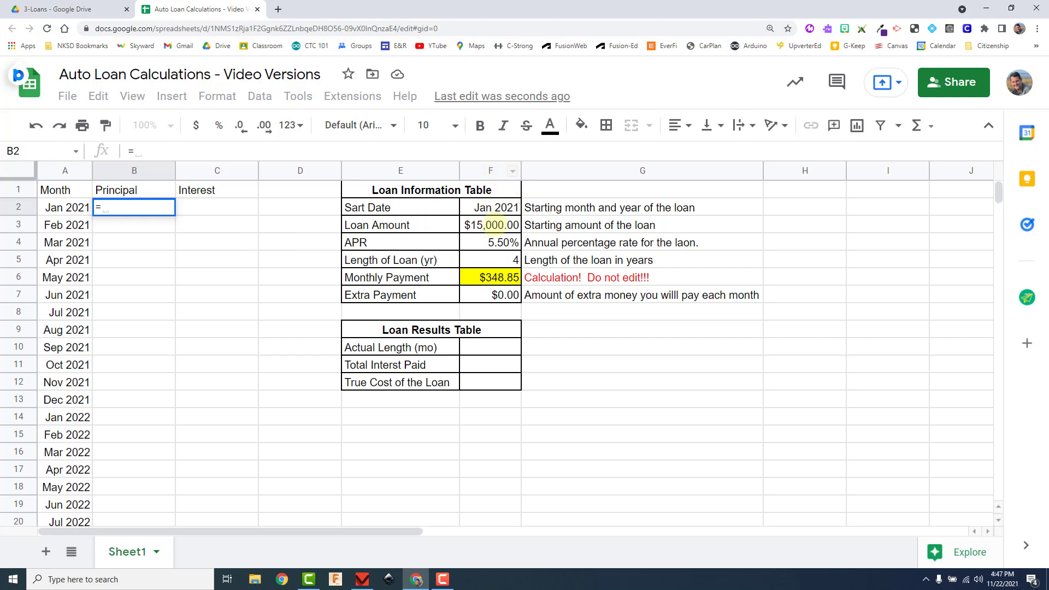
{"action": "type", "text": "F3"}
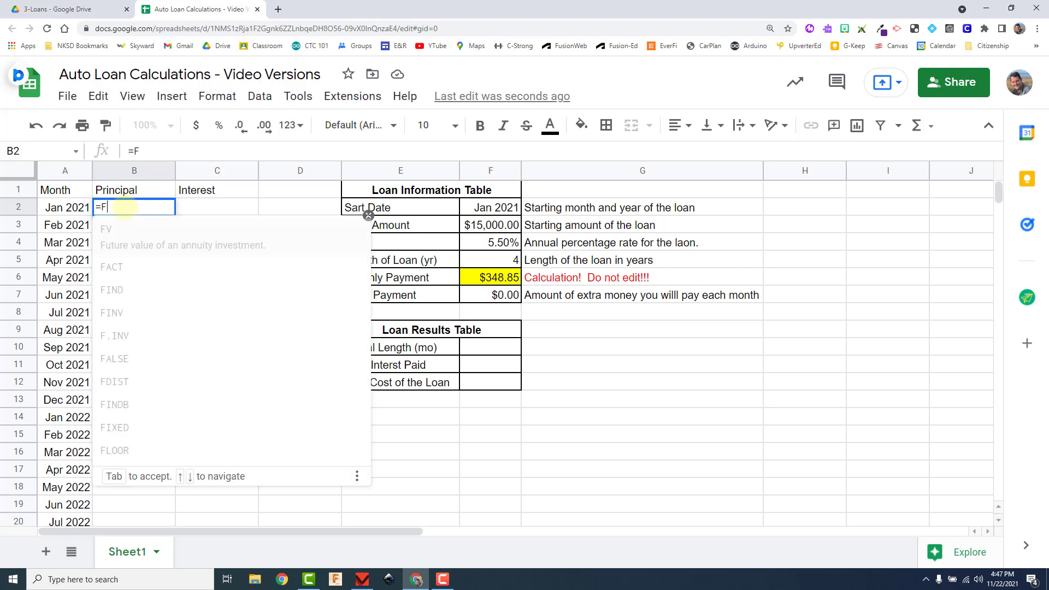
{"action": "key", "text": "BackSpace"}
{"action": "key", "text": "BackSpace"}
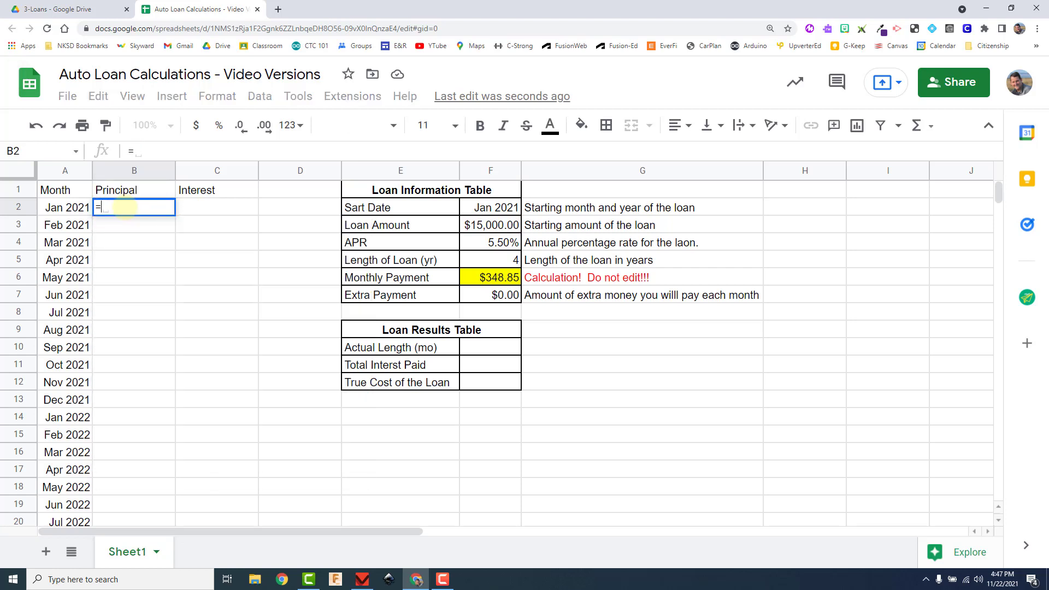
{"action": "type", "text": "f3"}
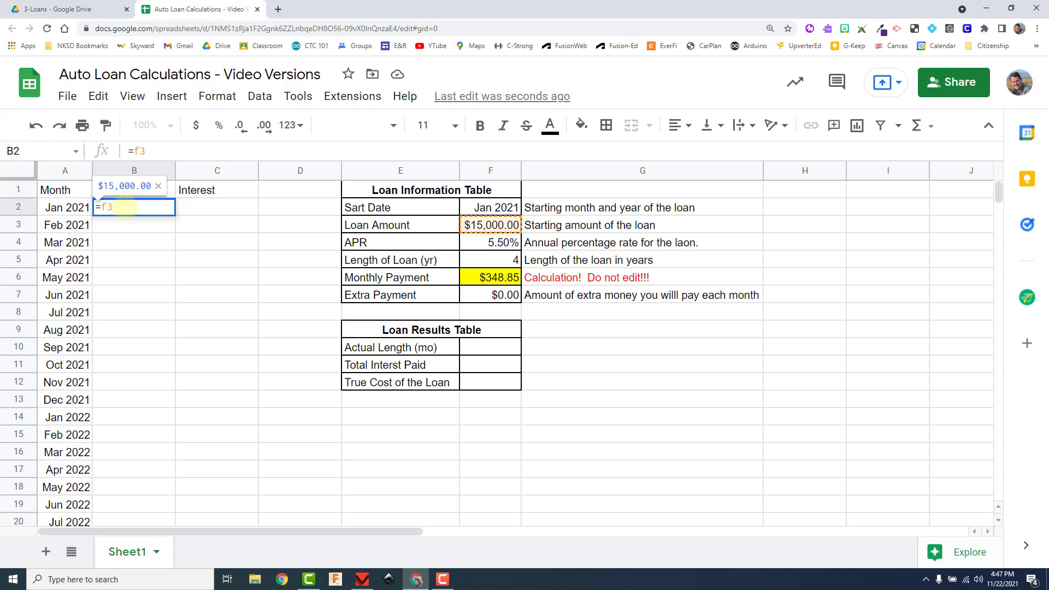
{"action": "key", "text": "Return"}
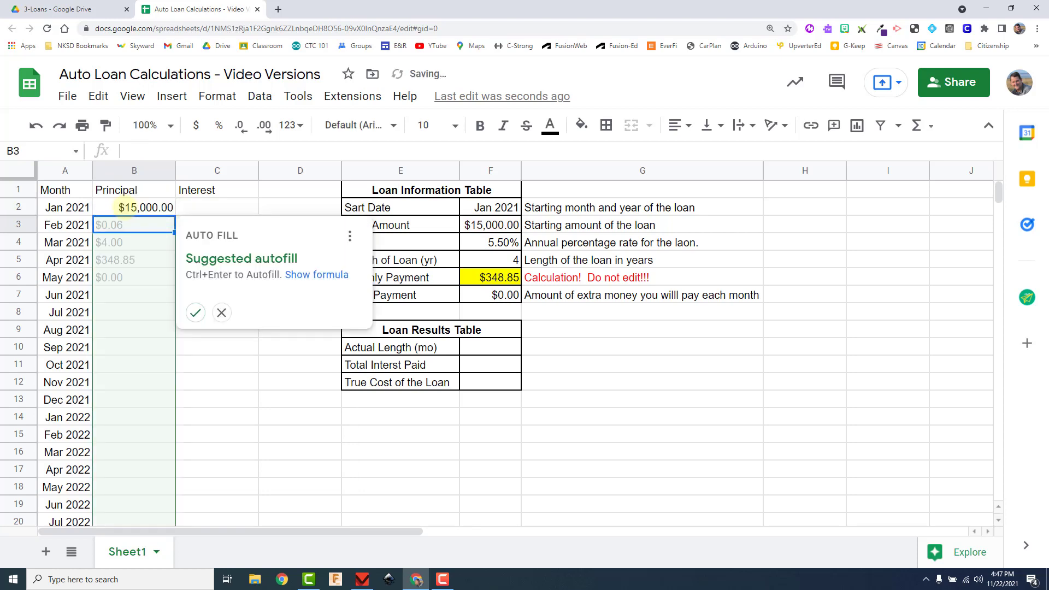
{"action": "left_click", "coordinate": [121, 207]}
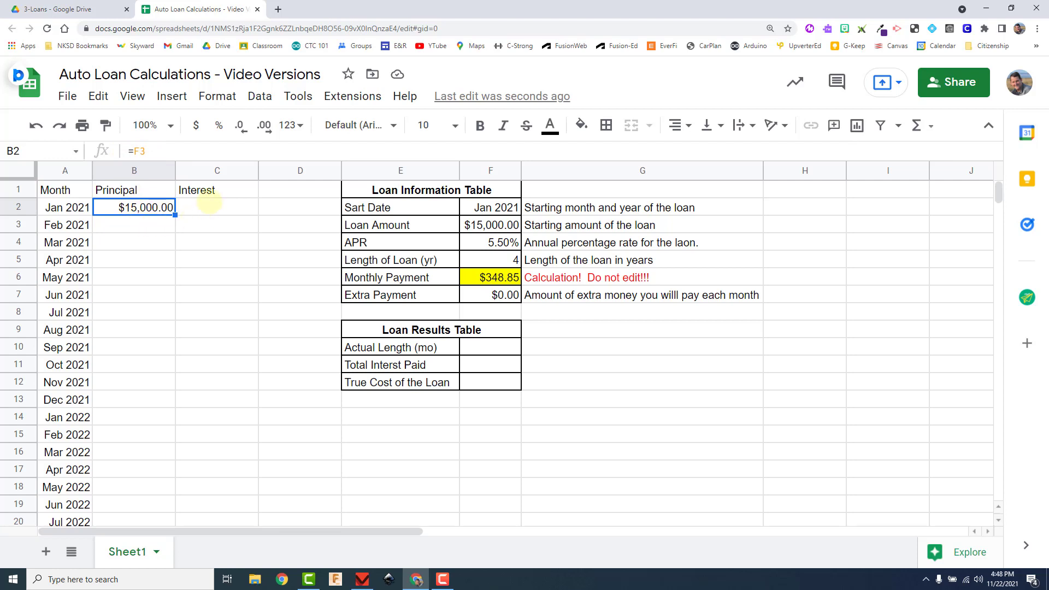
- Enter the formula =B2*F4/12 in C2 to calculate the first month's interest from the principal and the APR
{"action": "left_click", "coordinate": [208, 206]}
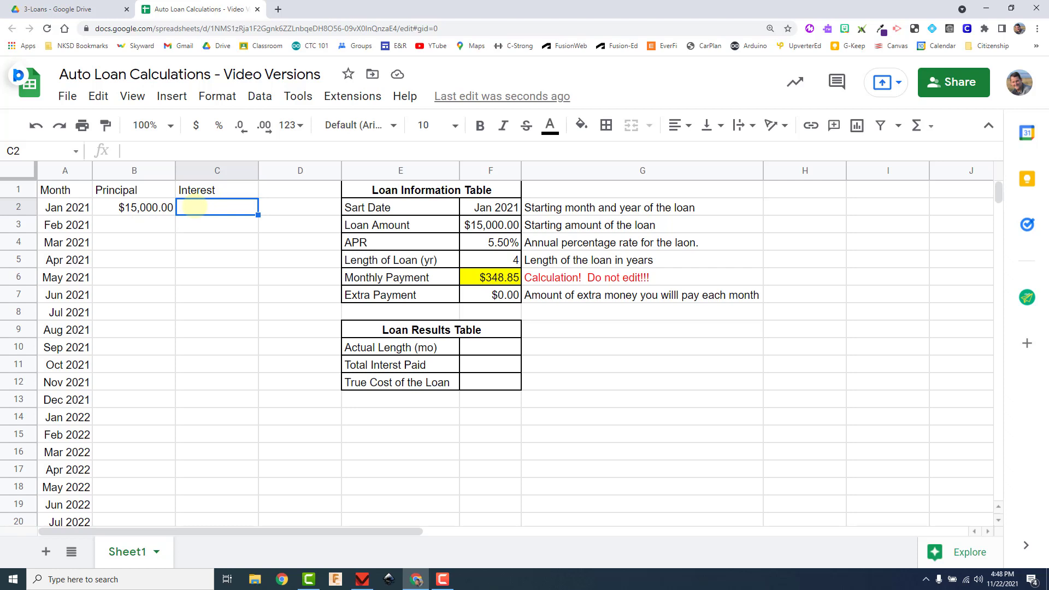
{"action": "type", "text": "="}
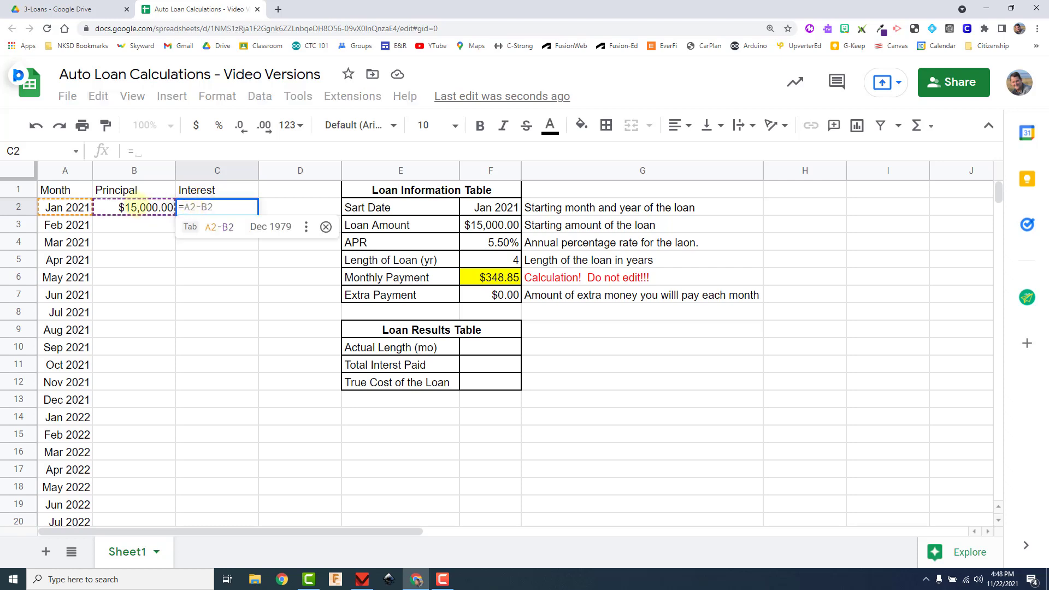
{"action": "left_click", "coordinate": [136, 206]}
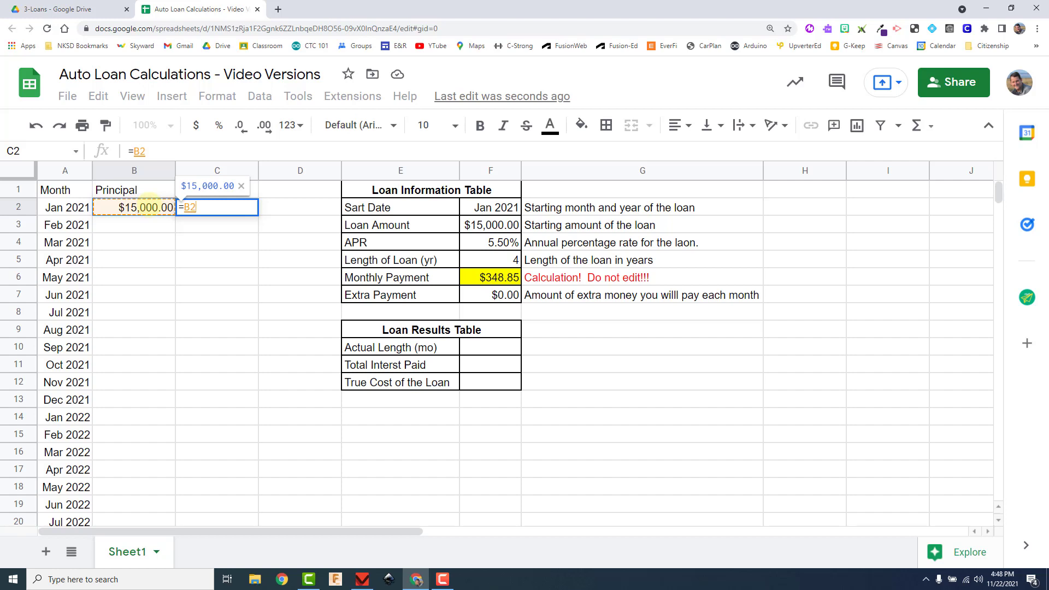
{"action": "type", "text": "*"}
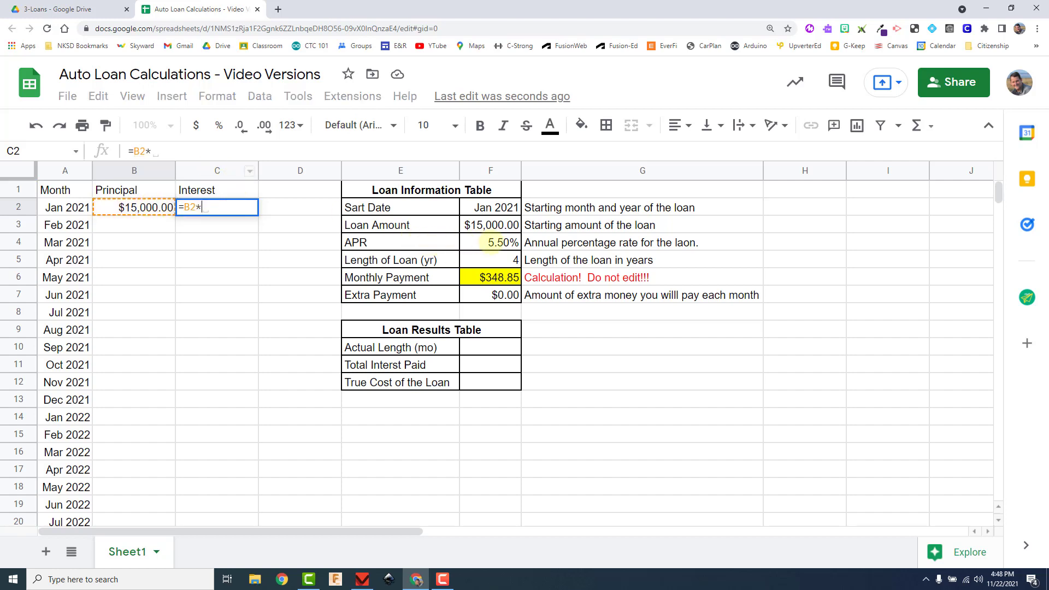
{"action": "left_click", "coordinate": [495, 242]}
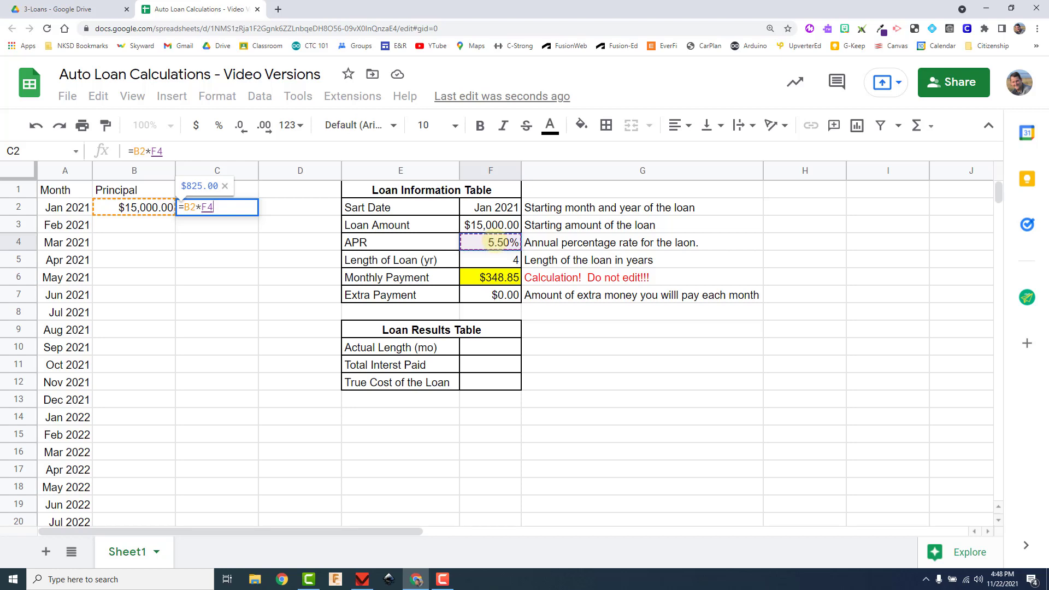
{"action": "type", "text": "/12"}
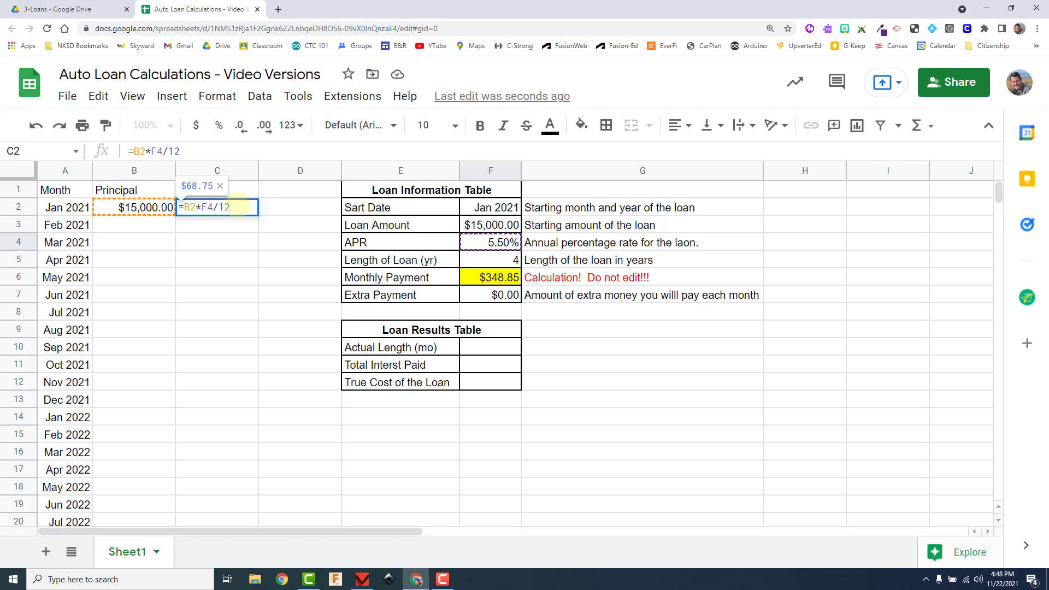
{"action": "key", "text": "Return"}
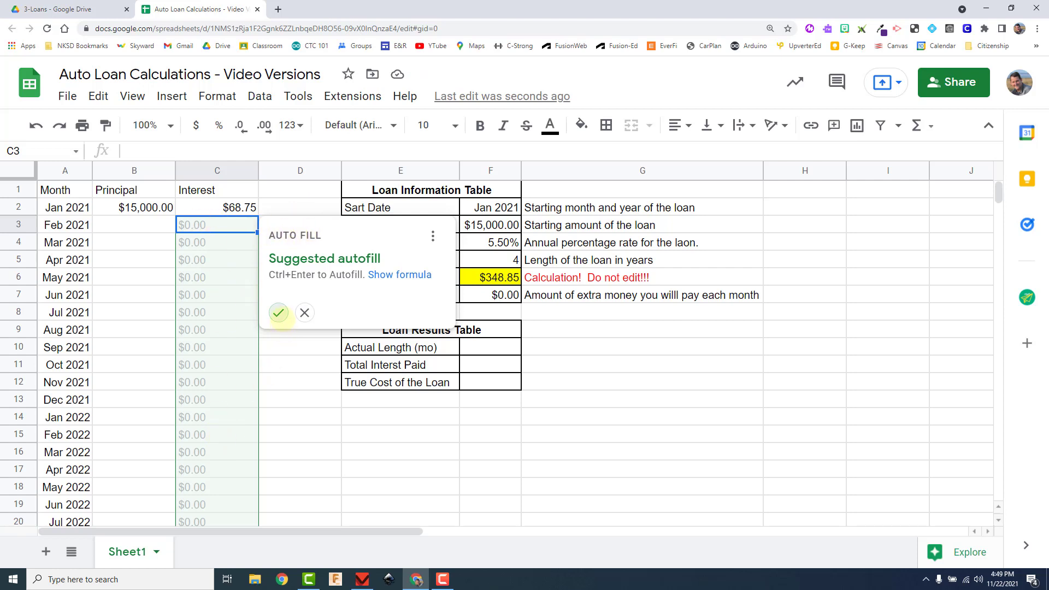
- Try the suggested autofill for the rest of the Interest column and undo it
{"action": "left_click", "coordinate": [278, 312]}
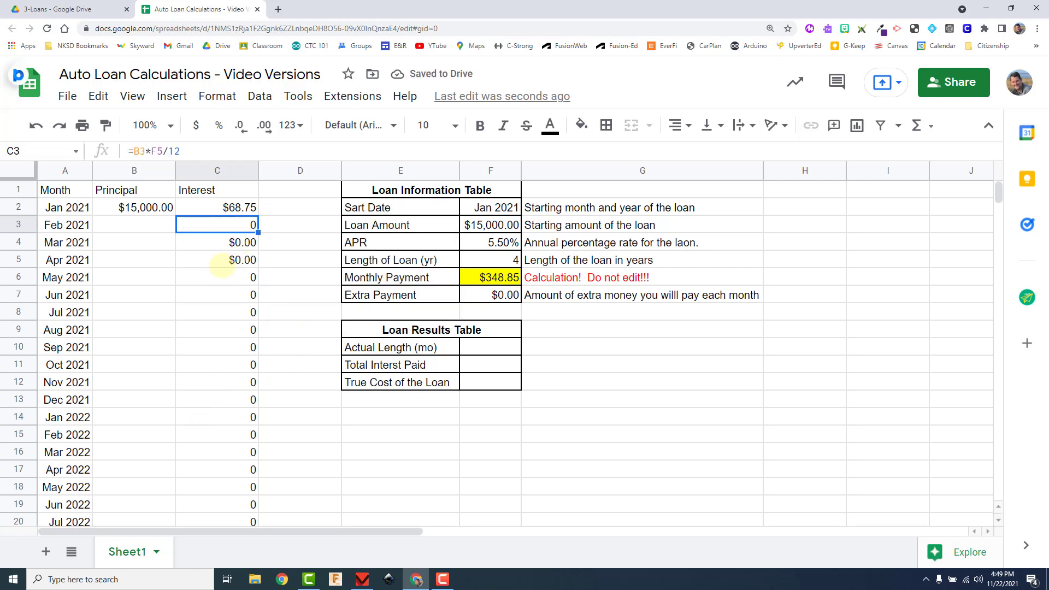
{"action": "key", "text": "ctrl+z"}
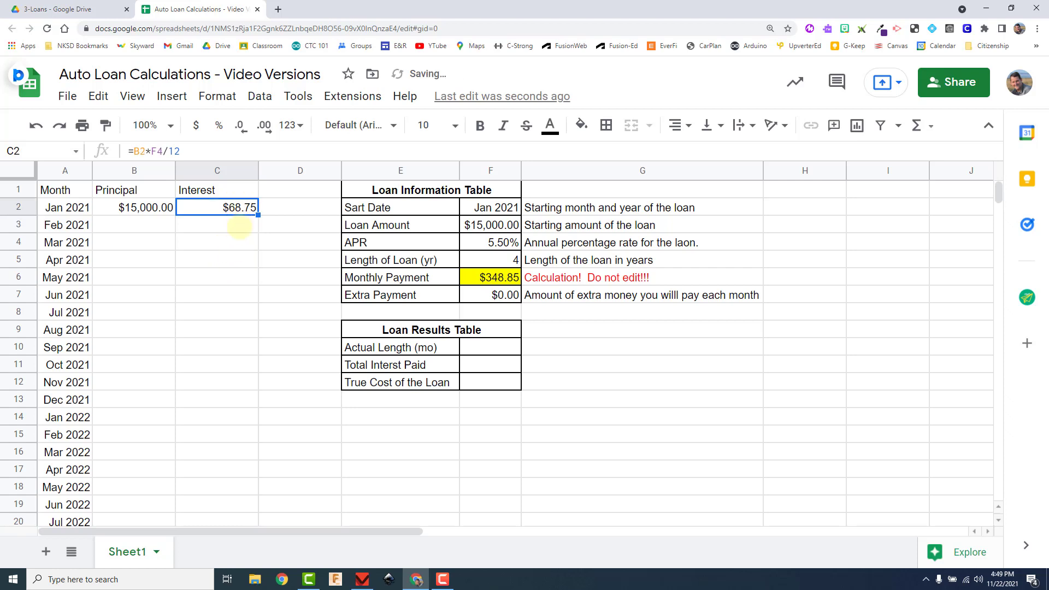
{"action": "left_click", "coordinate": [235, 227]}
{"action": "left_click", "coordinate": [240, 210]}
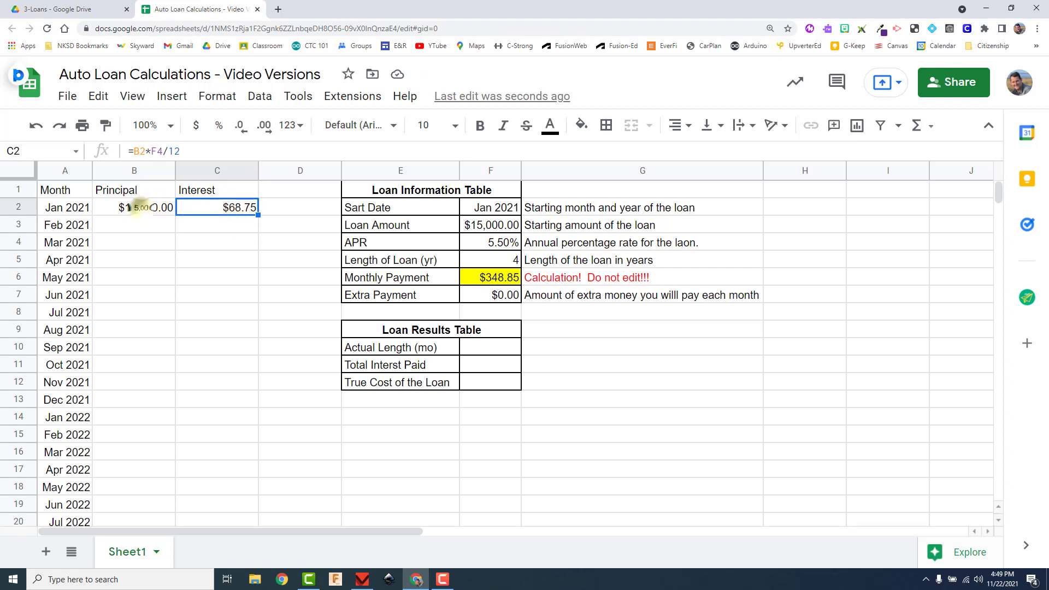
- Enter the formula =B2-F6-F7+C2 in B3 to subtract the monthly and extra payments from the principal and add the interest
{"action": "left_click", "coordinate": [143, 208]}
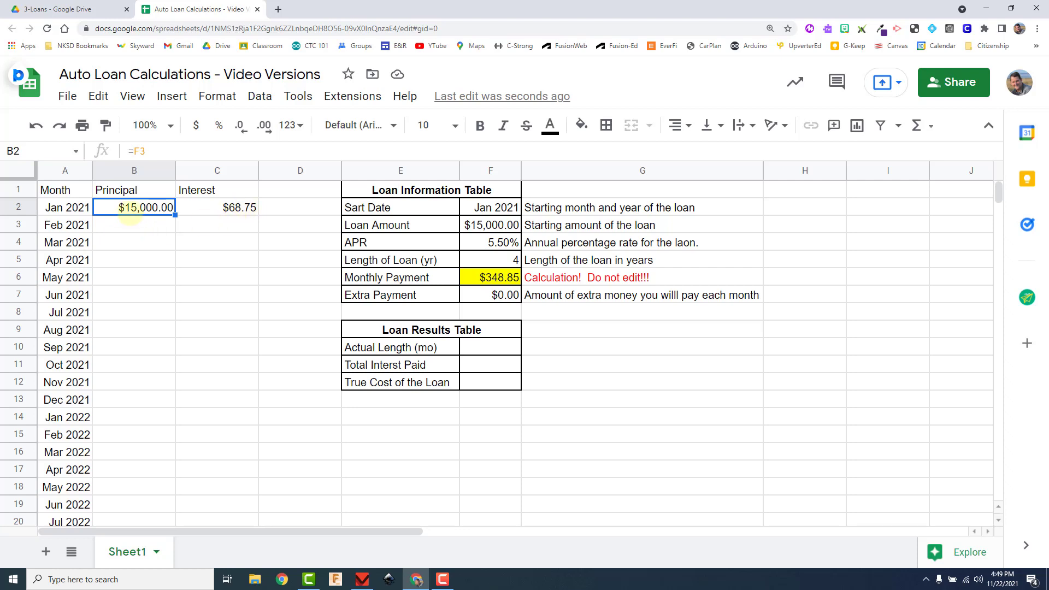
{"action": "left_click", "coordinate": [124, 225]}
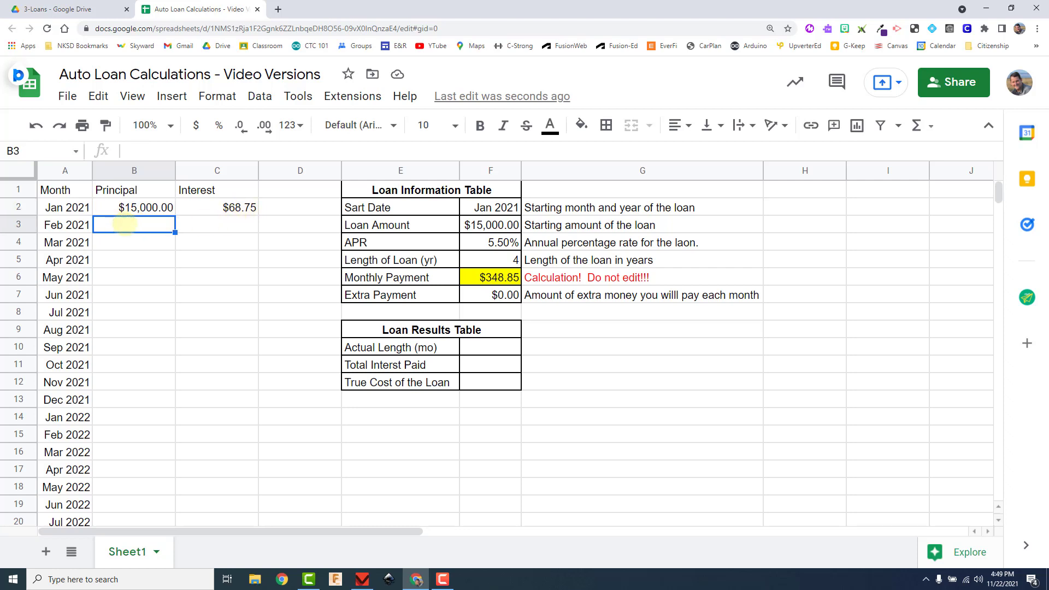
{"action": "type", "text": "="}
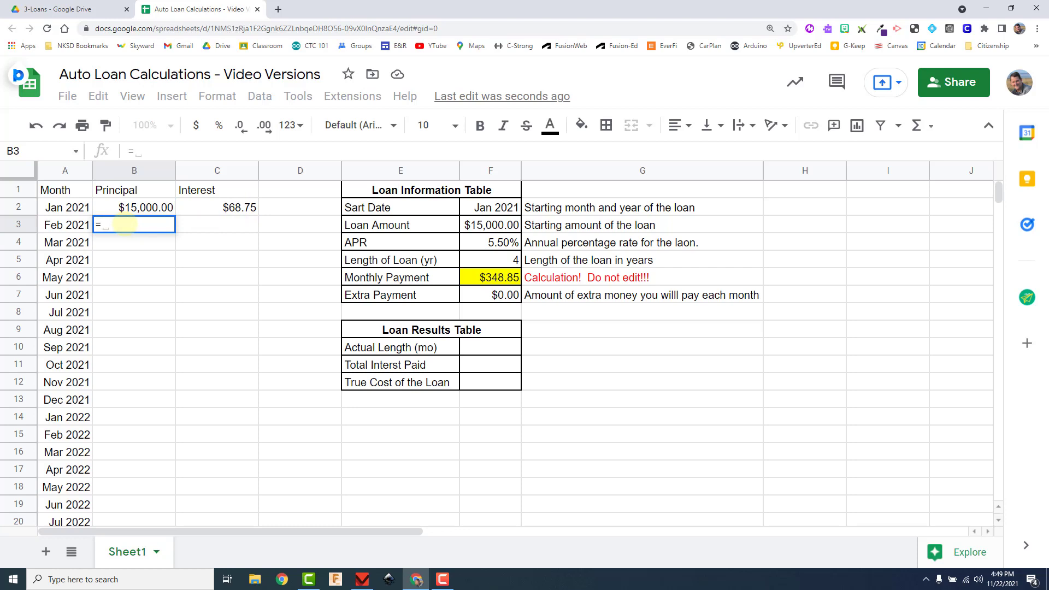
{"action": "left_click", "coordinate": [140, 207]}
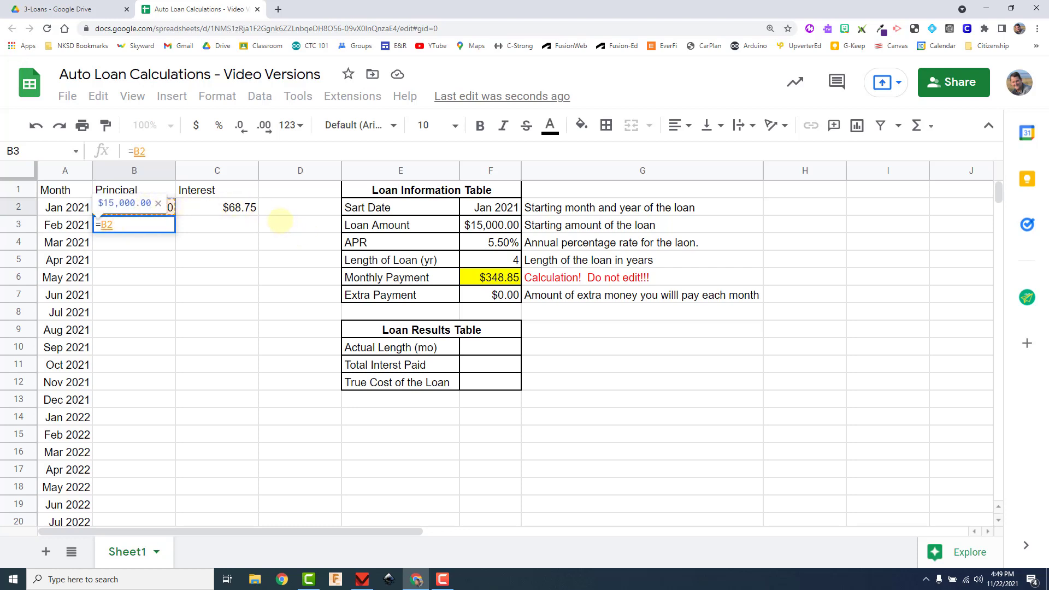
{"action": "type", "text": "-"}
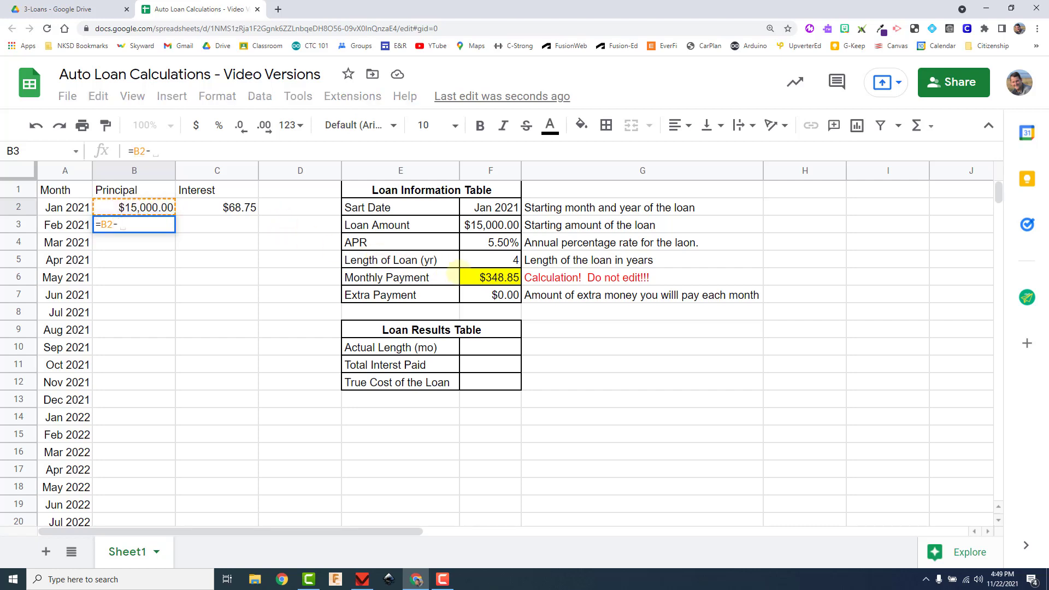
{"action": "left_click", "coordinate": [494, 277]}
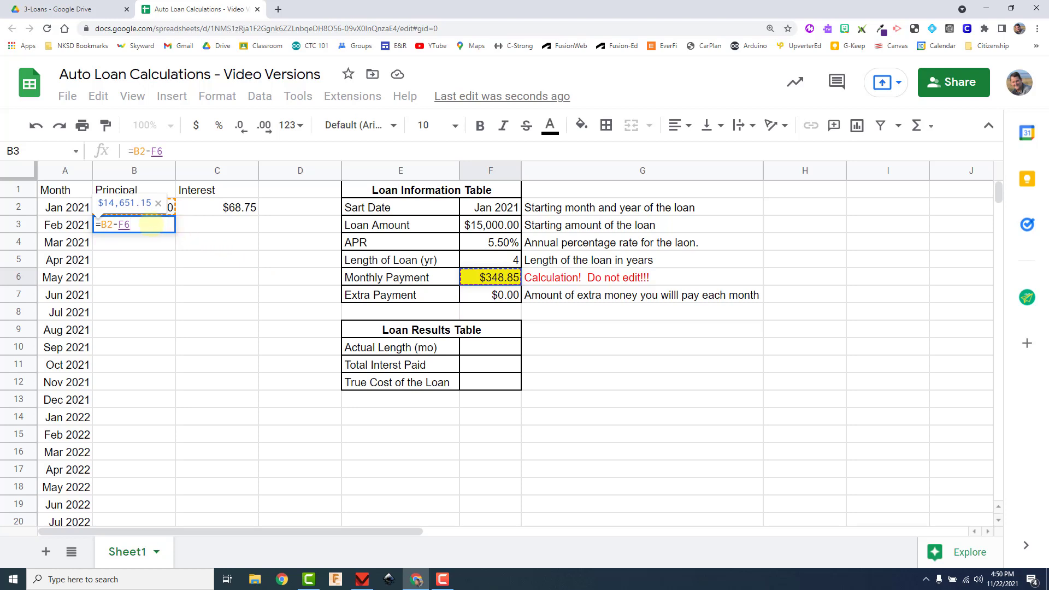
{"action": "type", "text": "-"}
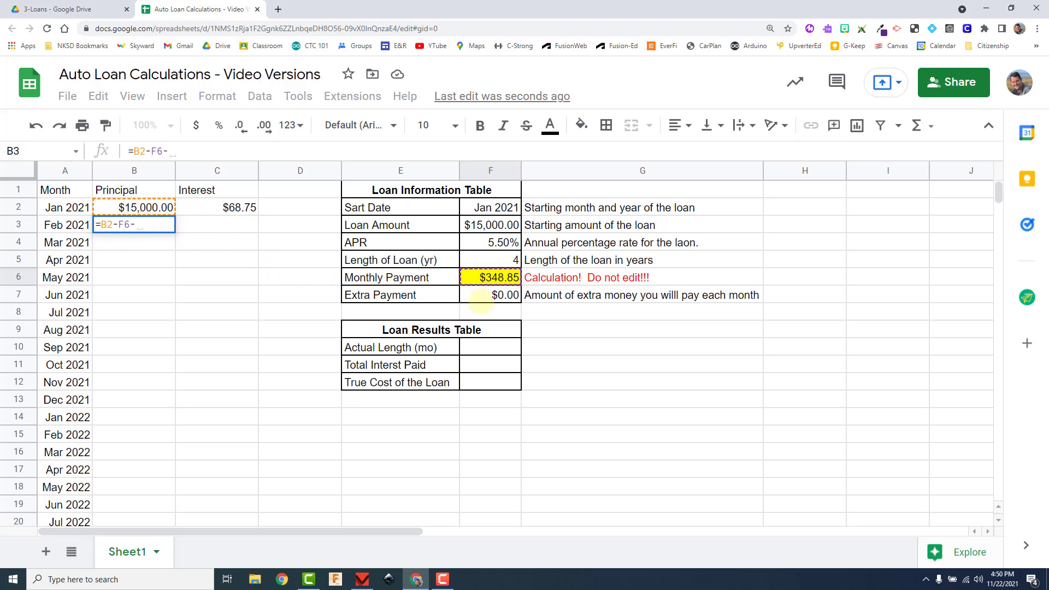
{"action": "left_click", "coordinate": [479, 295]}
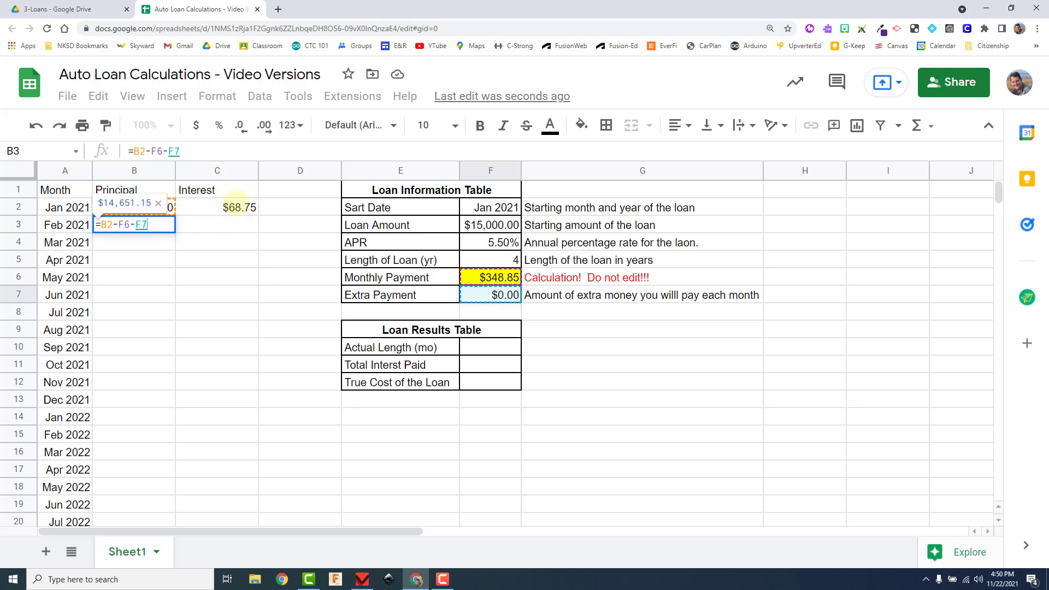
{"action": "type", "text": "+"}
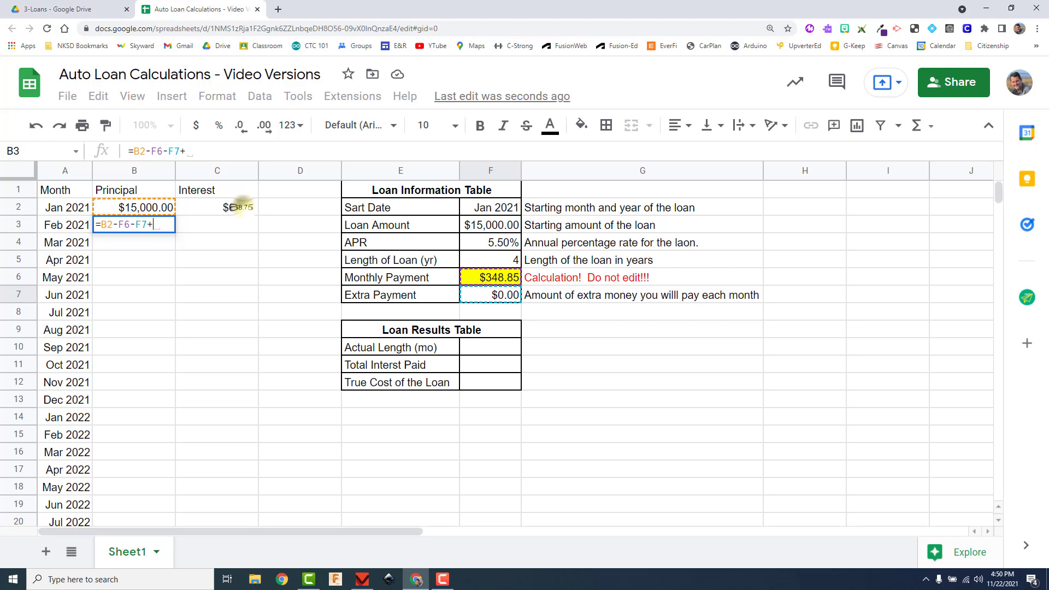
{"action": "left_click", "coordinate": [240, 208]}
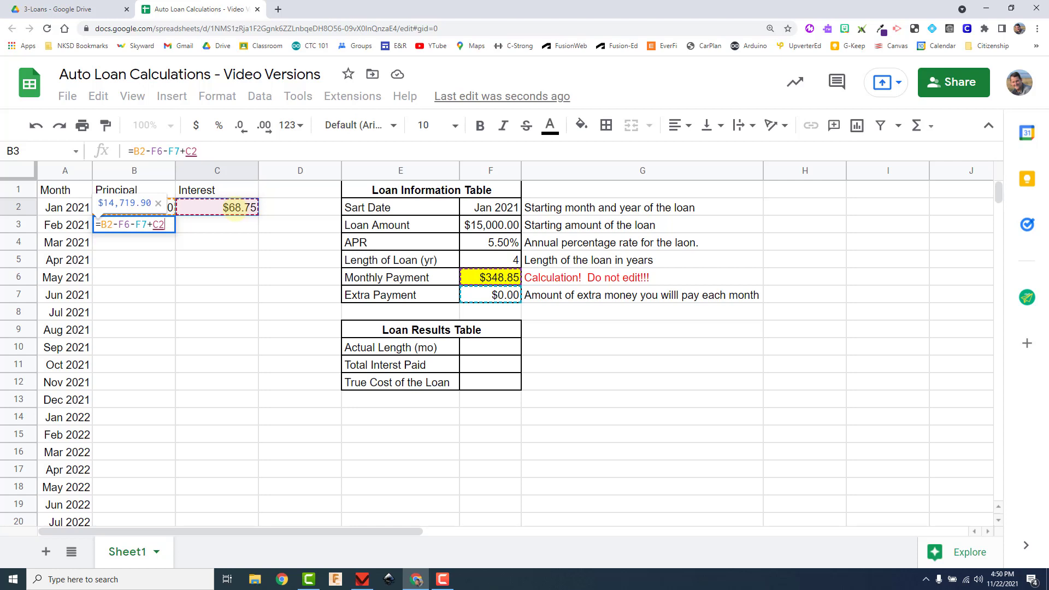
{"action": "key", "text": "Return"}
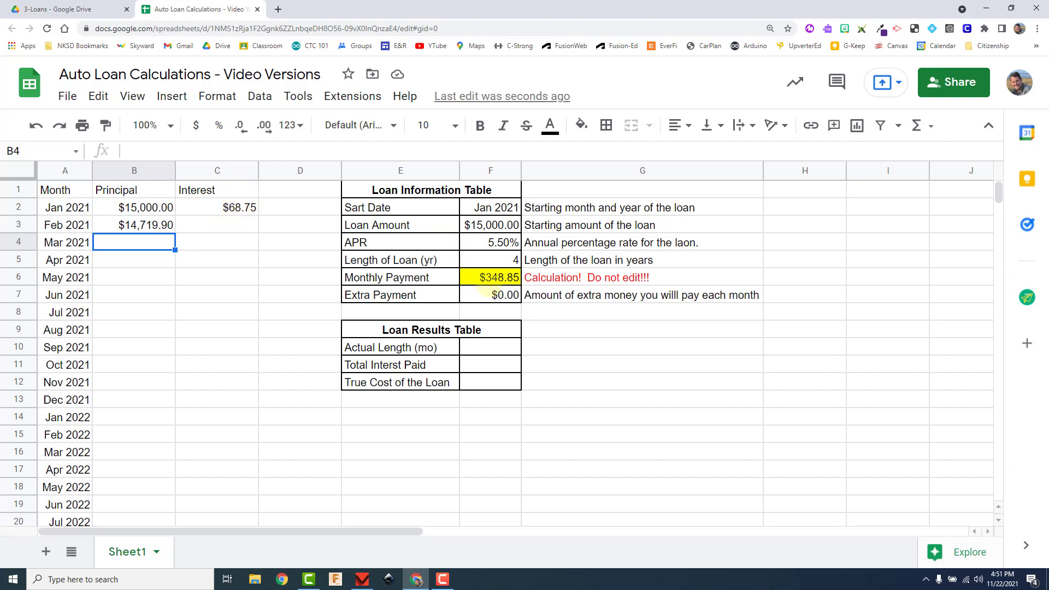
- Fill the interest formula from C2 down into C3 and compare the cell references in the two formulas
{"action": "left_click", "coordinate": [202, 224]}
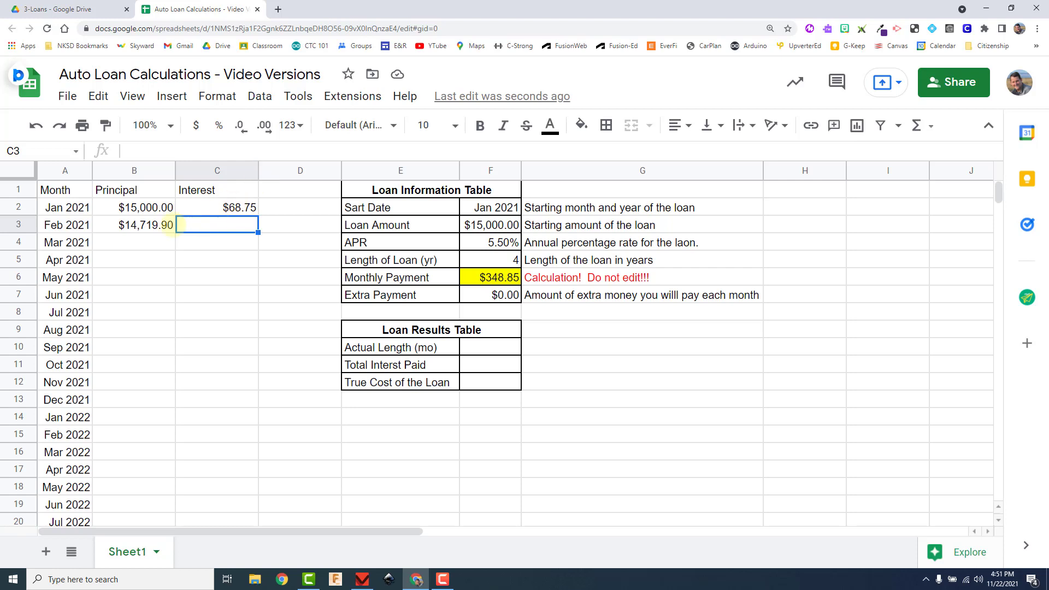
{"action": "left_click", "coordinate": [139, 224]}
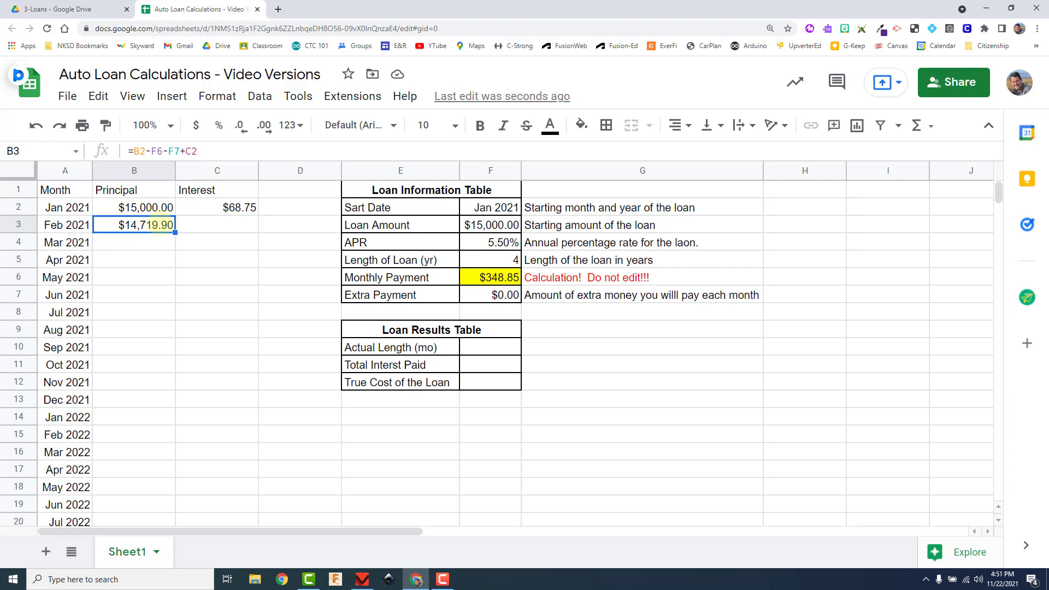
{"action": "left_click", "coordinate": [229, 208]}
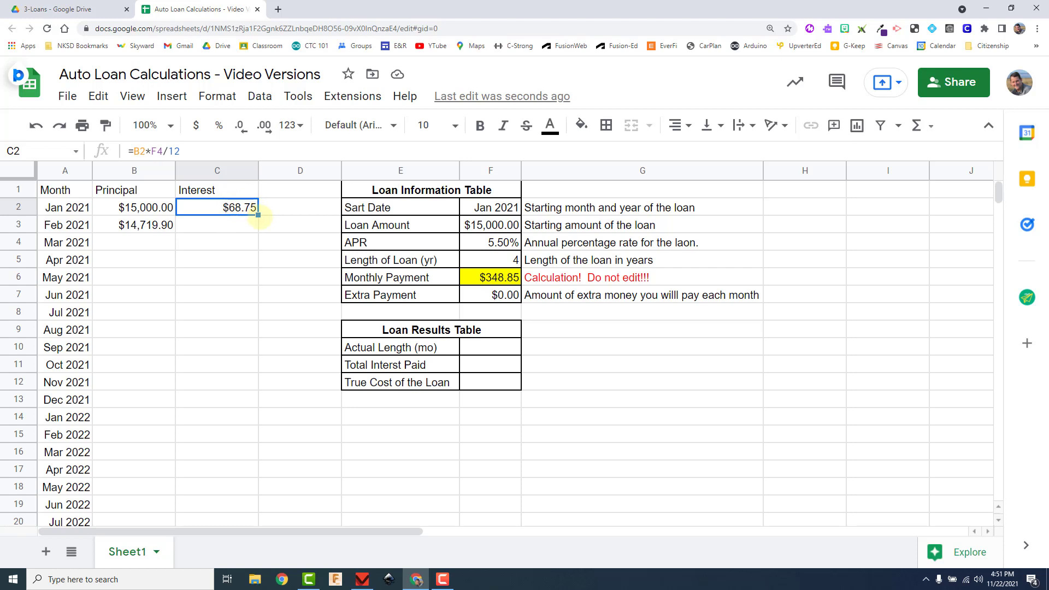
{"action": "left_click_drag", "start_coordinate": [254, 209], "coordinate": [253, 225]}
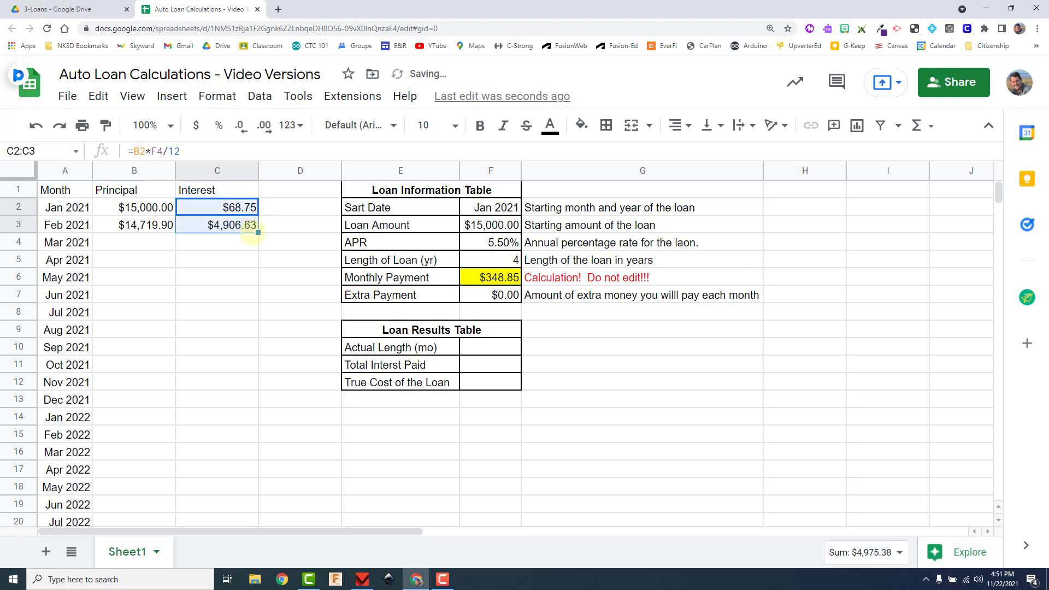
{"action": "left_click", "coordinate": [229, 224]}
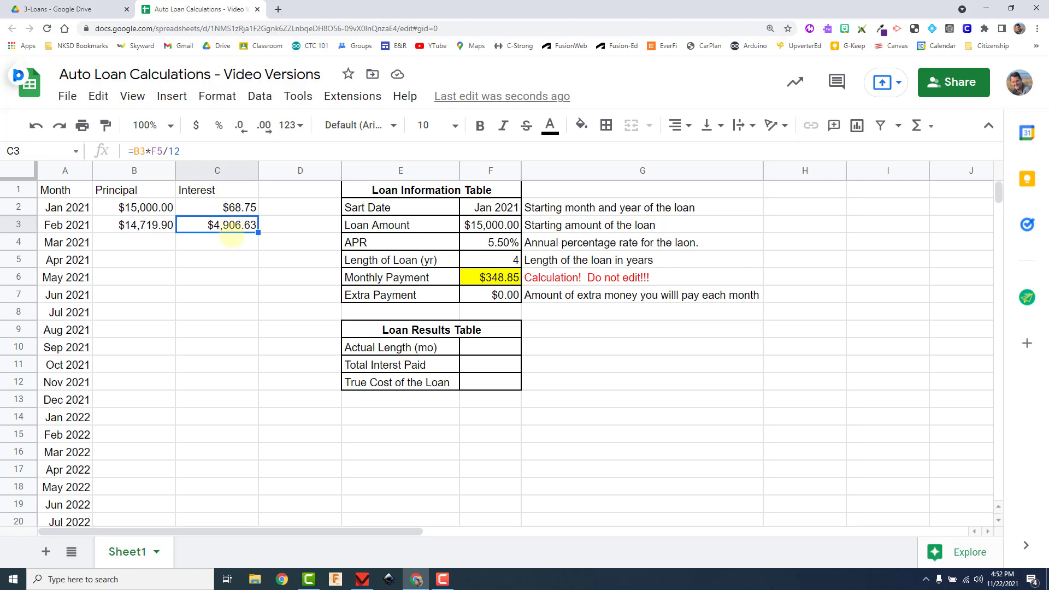
{"action": "left_click", "coordinate": [230, 206]}
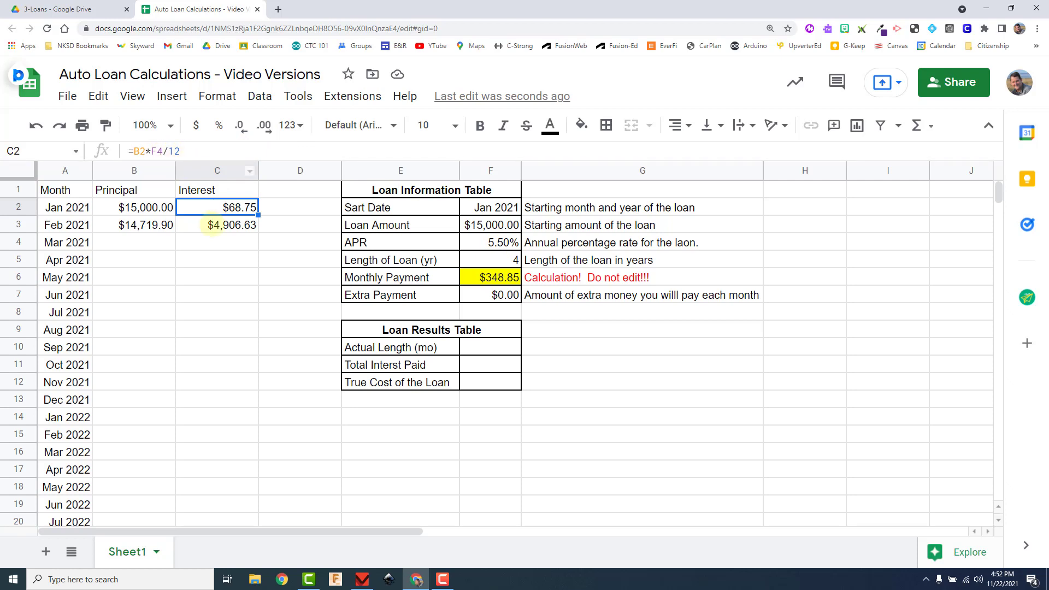
{"action": "left_click", "coordinate": [224, 225]}
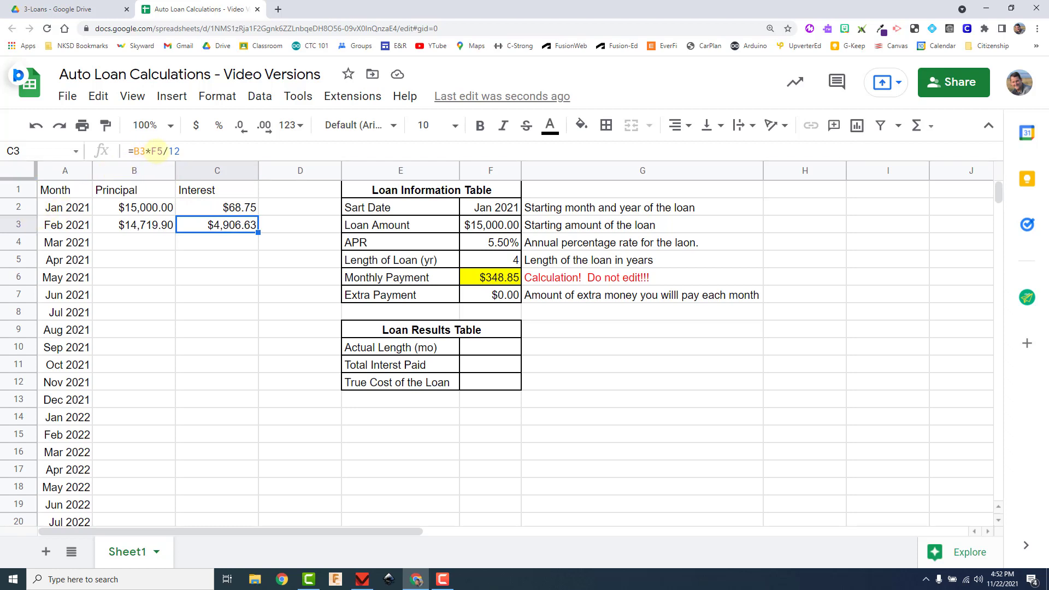
- Make the APR reference in C2's interest formula absolute so it reads =B2*$F$4/12
{"action": "left_click", "coordinate": [216, 205]}
{"action": "left_click", "coordinate": [213, 225]}
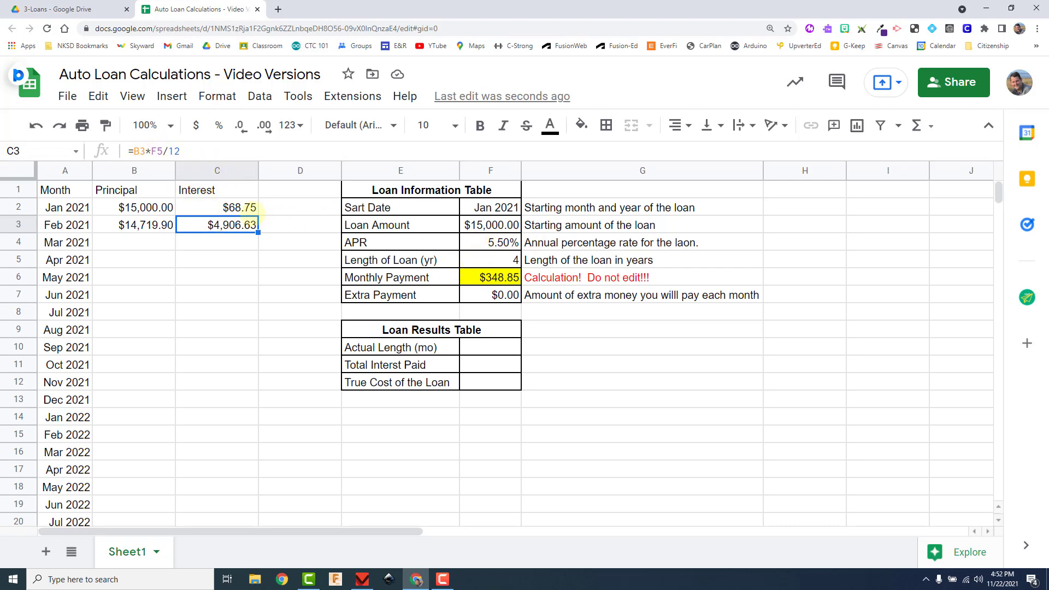
{"action": "left_click", "coordinate": [197, 206]}
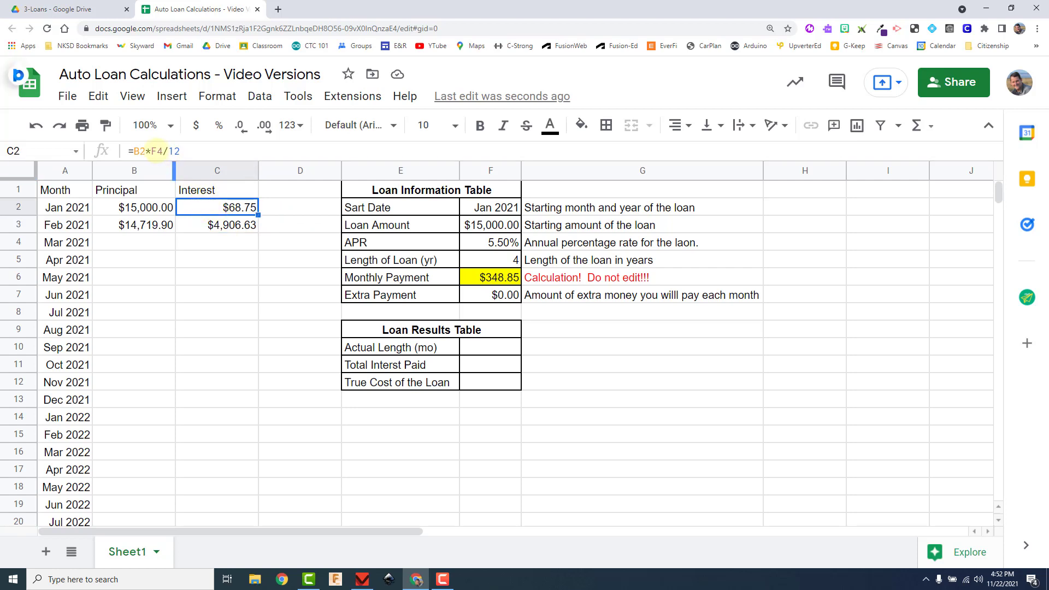
{"action": "left_click", "coordinate": [155, 148]}
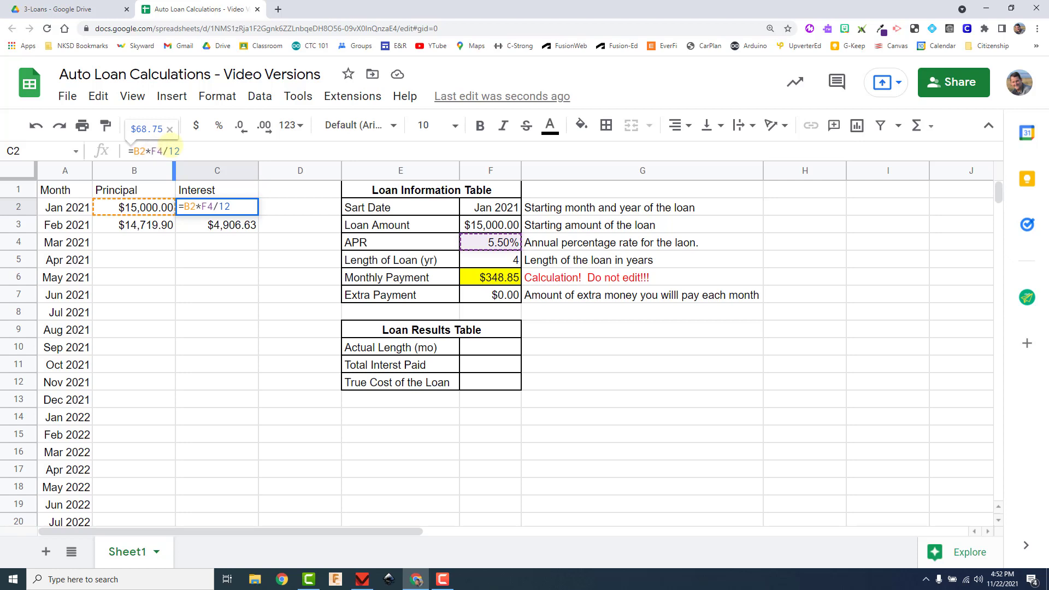
{"action": "type", "text": "&"}
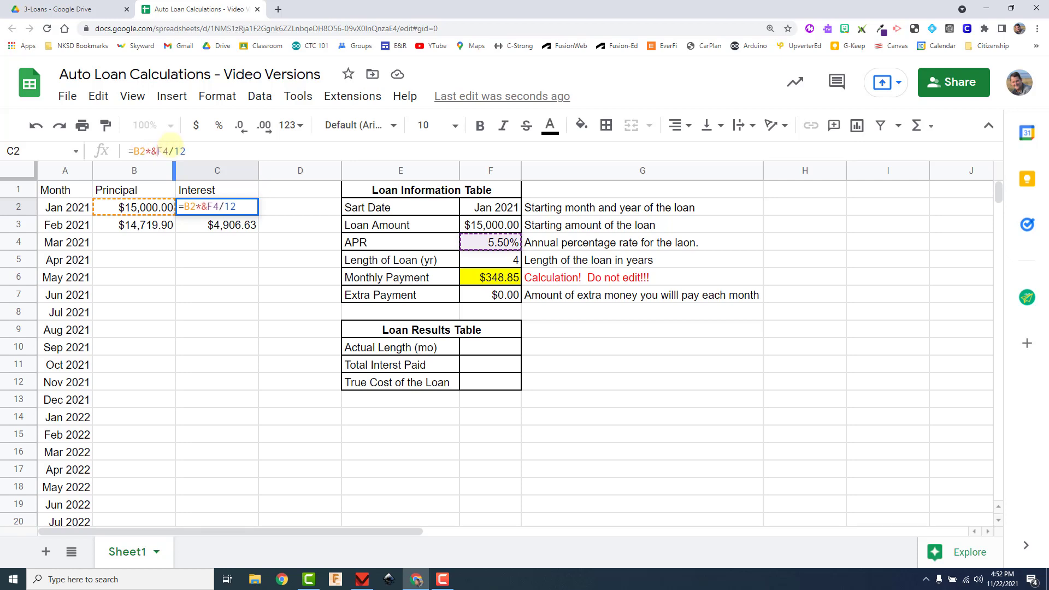
{"action": "key", "text": "BackSpace"}
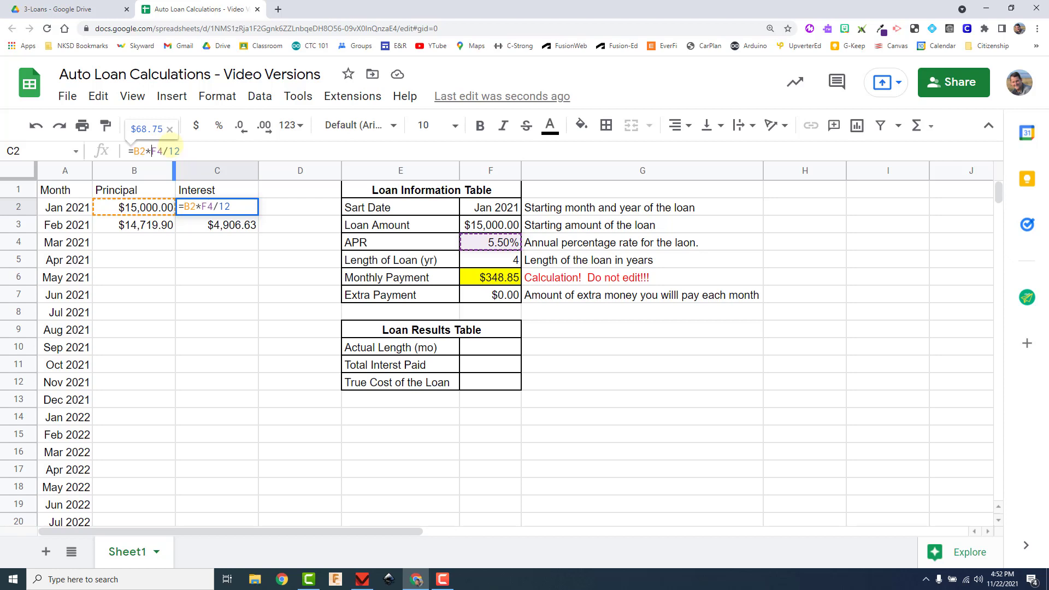
{"action": "type", "text": "$"}
{"action": "left_click", "coordinate": [164, 151]}
{"action": "type", "text": "$"}
{"action": "key", "text": "Return"}
- Fill the interest formula from C2 down into C3 and compare the cell references in both formulas
{"action": "left_click", "coordinate": [232, 207]}
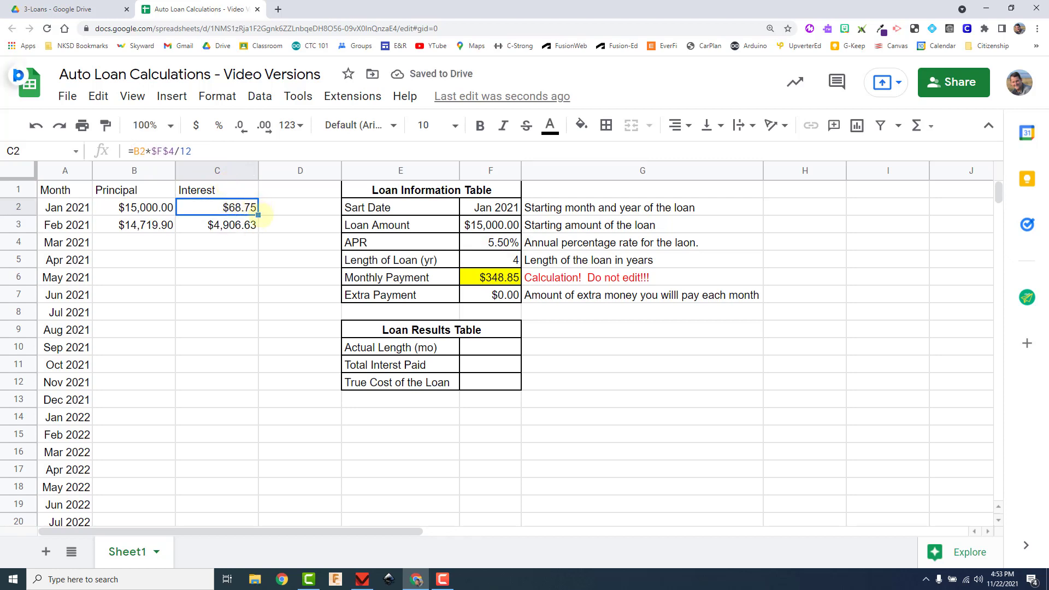
{"action": "left_click_drag", "start_coordinate": [258, 215], "coordinate": [250, 229]}
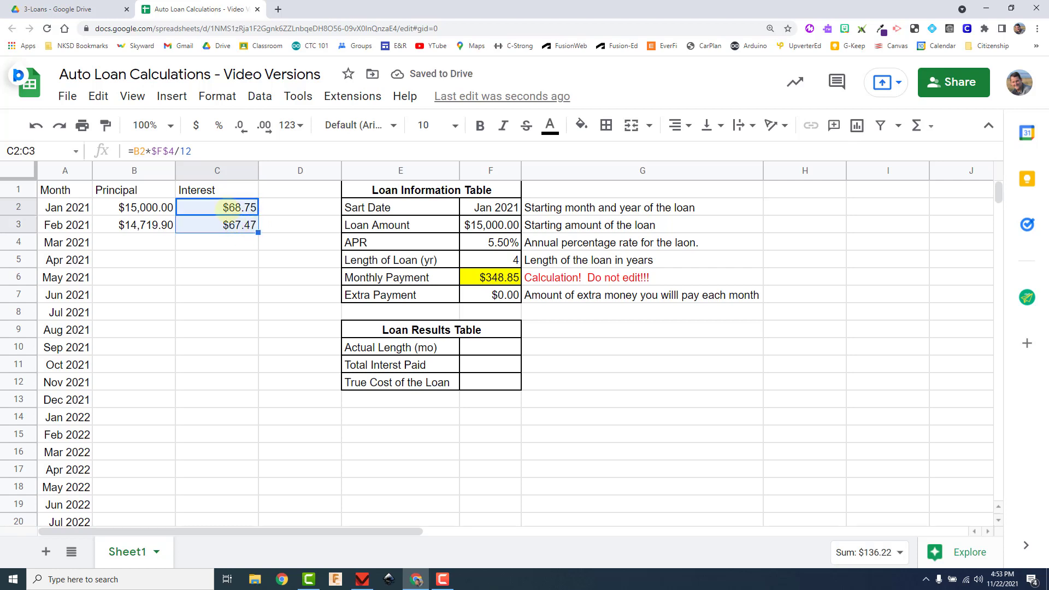
{"action": "left_click", "coordinate": [217, 224]}
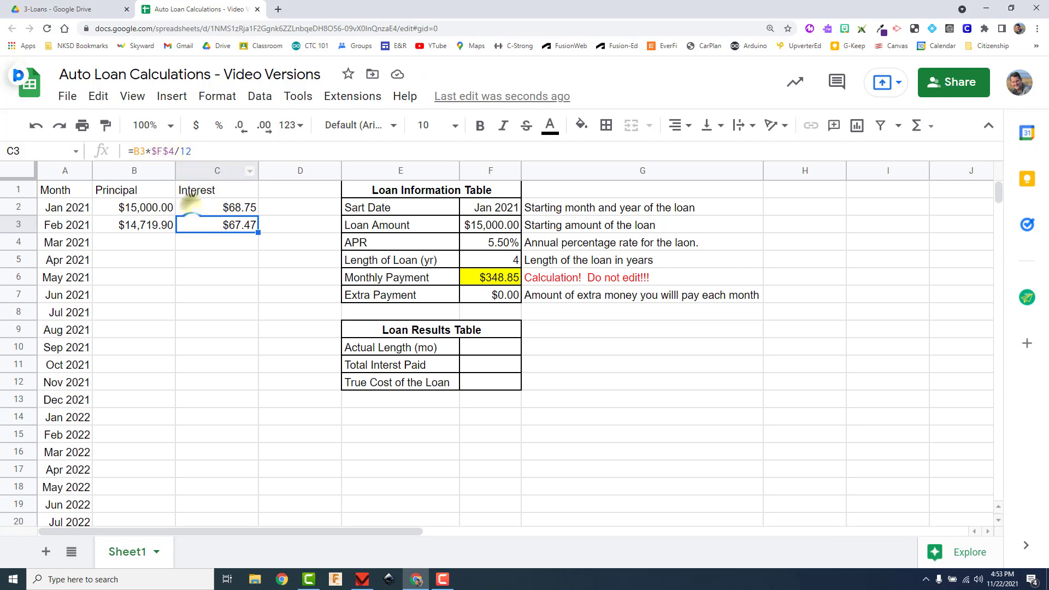
{"action": "left_click", "coordinate": [216, 206]}
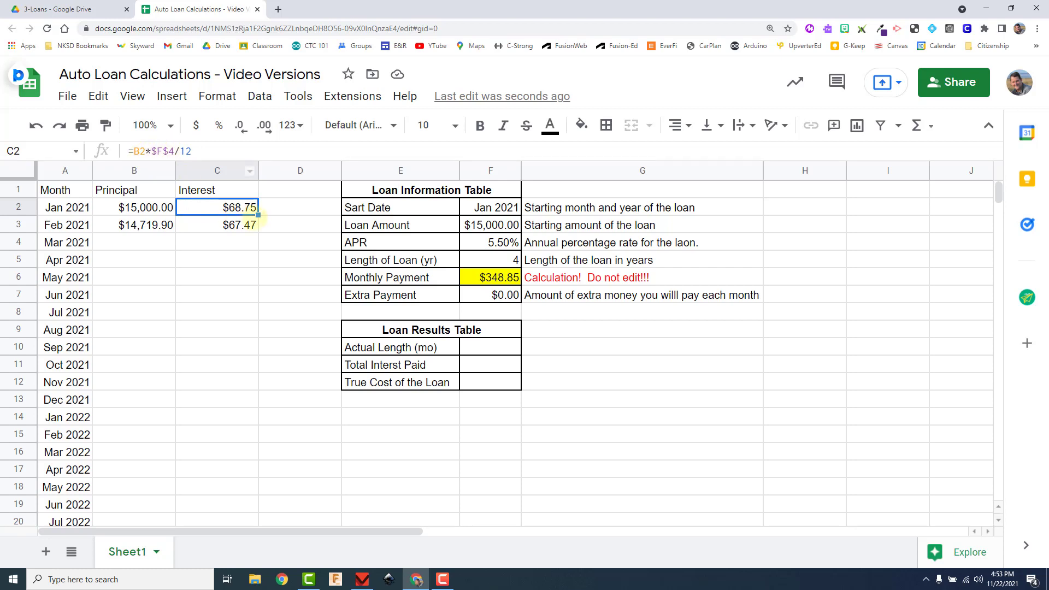
{"action": "left_click", "coordinate": [254, 220]}
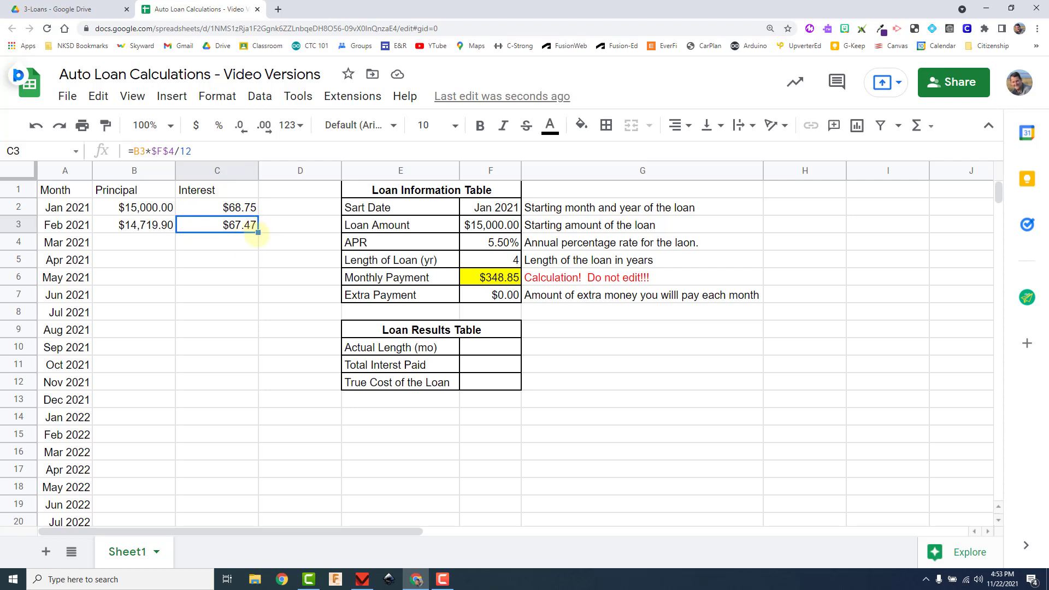
{"action": "left_click", "coordinate": [243, 224]}
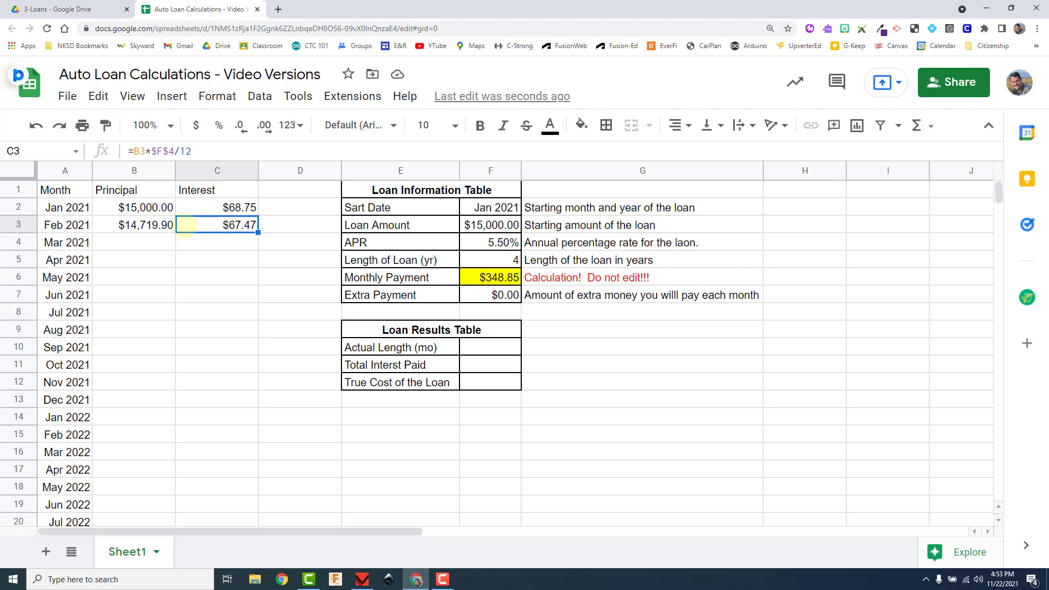
- Try filling the principal formula with relative references from B3 down into B4 and compare the two formulas
{"action": "left_click", "coordinate": [164, 225]}
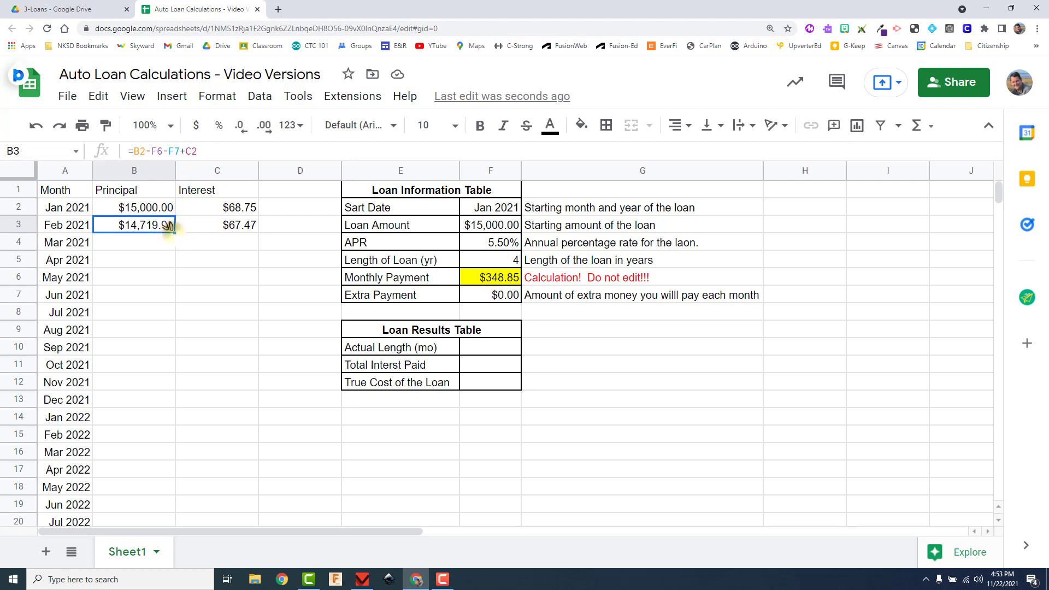
{"action": "left_click_drag", "start_coordinate": [175, 232], "coordinate": [174, 246]}
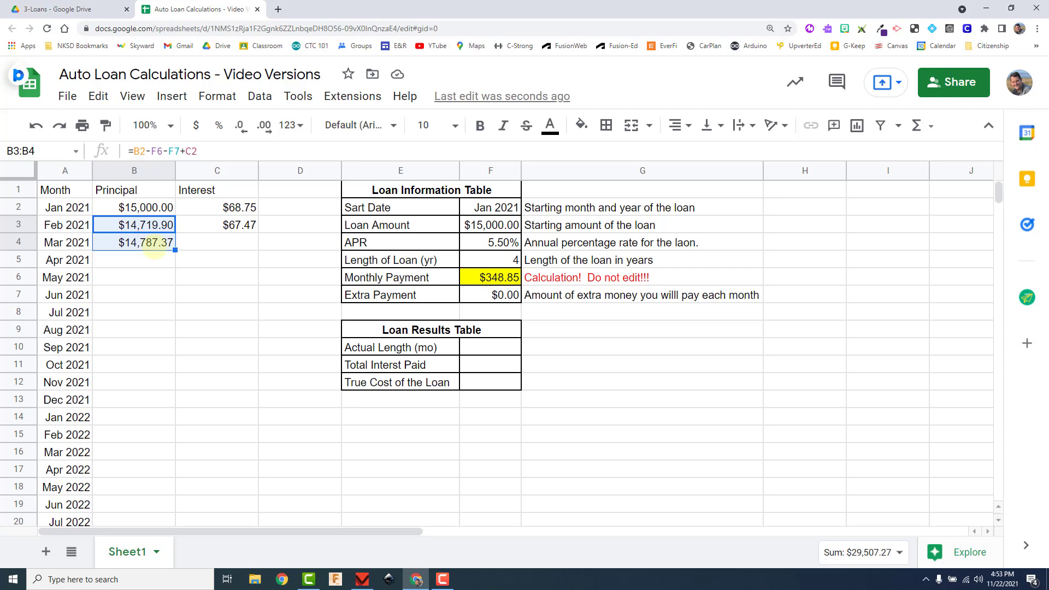
{"action": "left_click", "coordinate": [154, 241]}
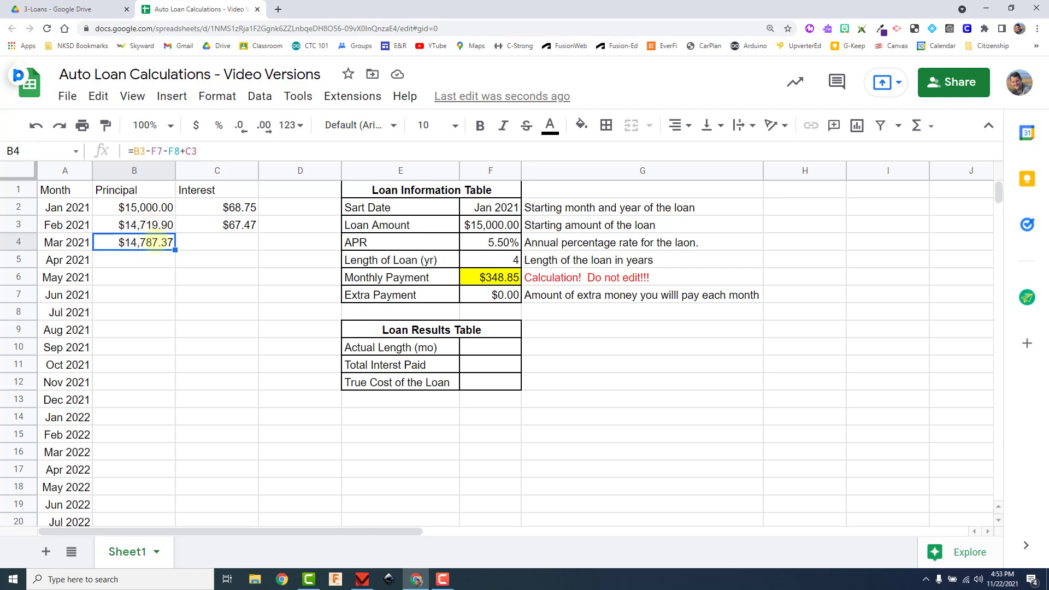
{"action": "key", "text": "Delete"}
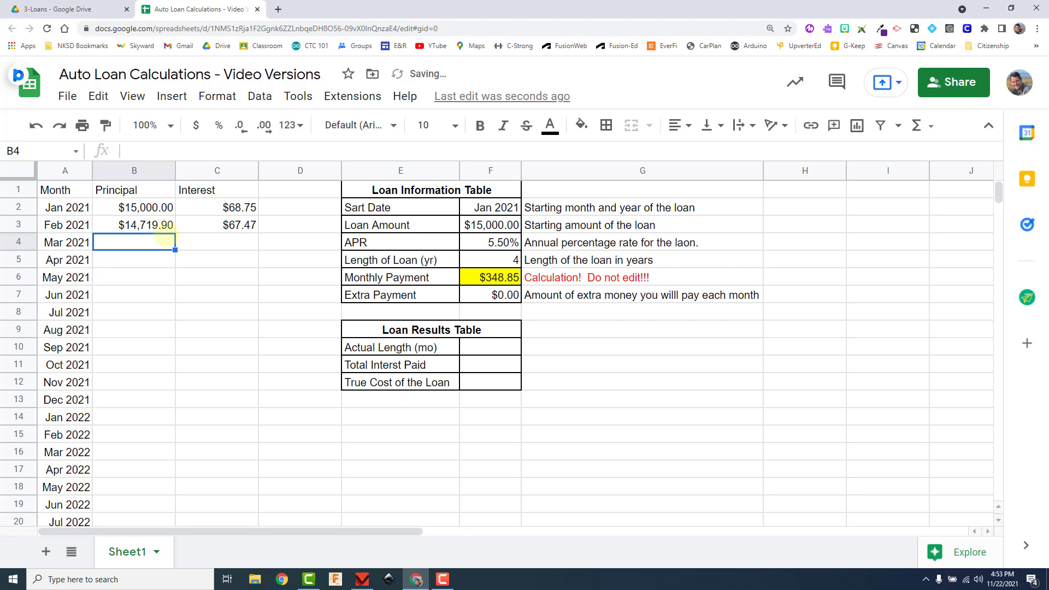
{"action": "key", "text": "ctrl+z"}
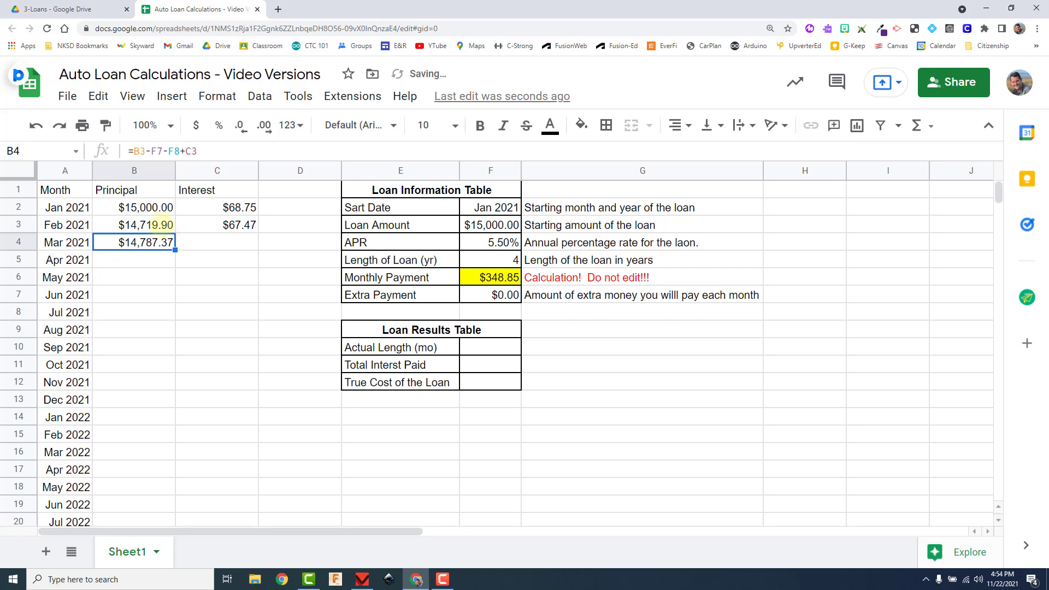
{"action": "left_click", "coordinate": [161, 225]}
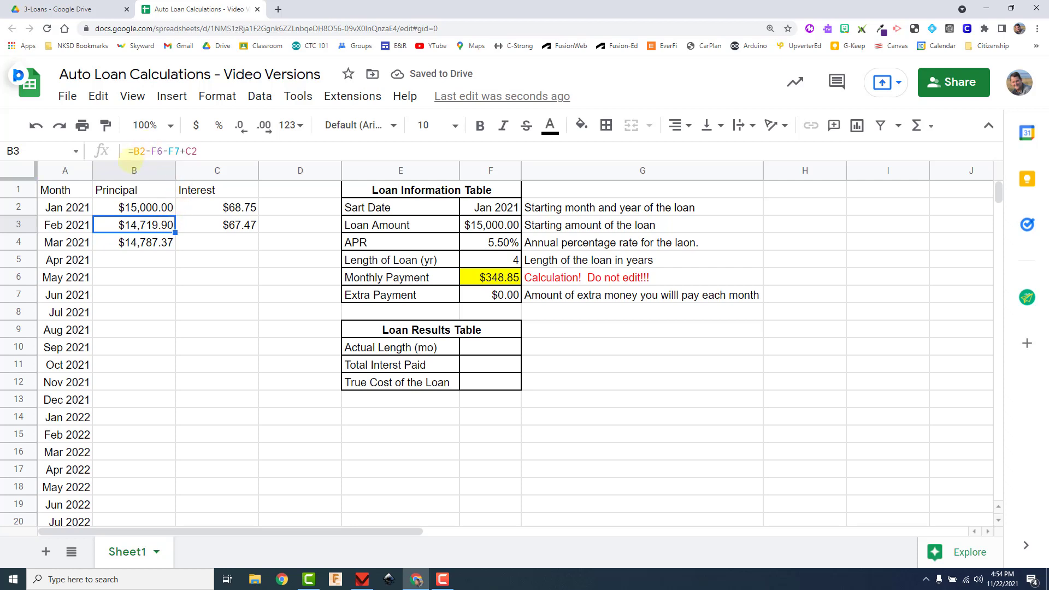
{"action": "left_click", "coordinate": [134, 206]}
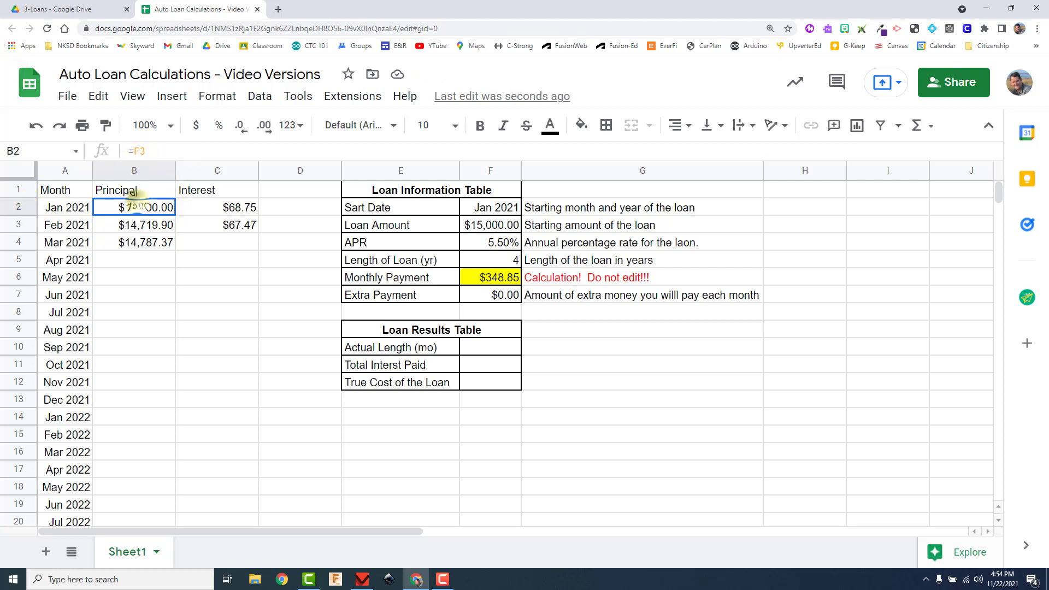
{"action": "left_click", "coordinate": [140, 225]}
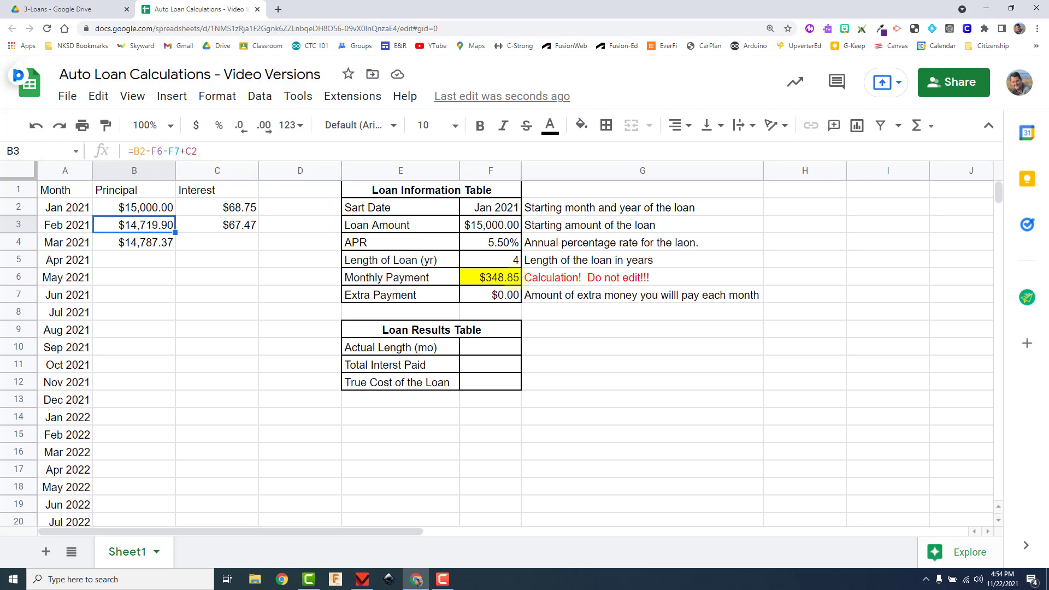
{"action": "left_click", "coordinate": [143, 242]}
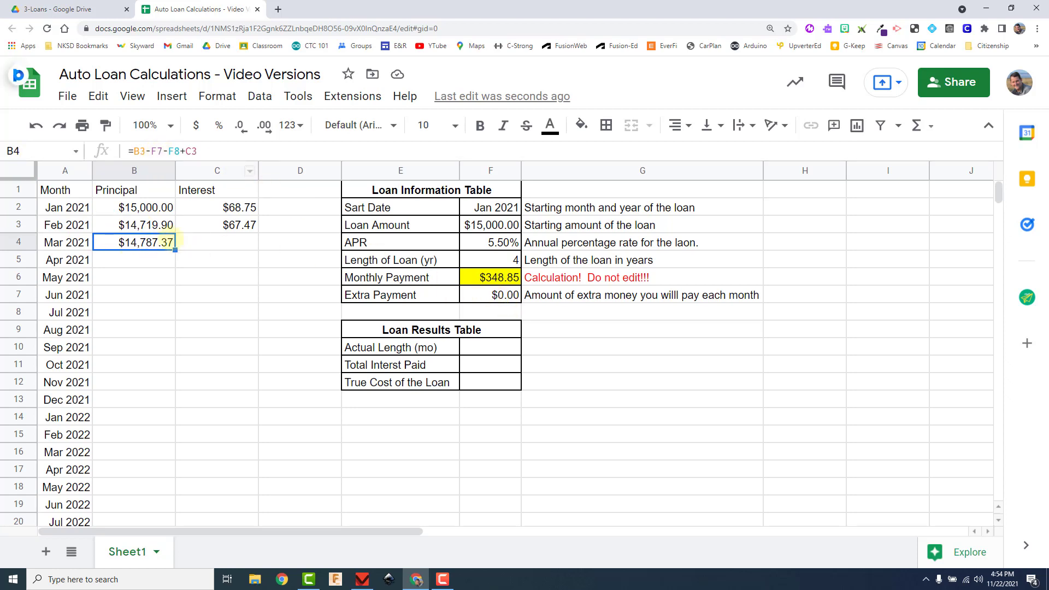
- Make the monthly and extra payment references in B3 absolute so the formula reads =B2-$F$6-$F$7+C2
{"action": "left_click", "coordinate": [149, 224]}
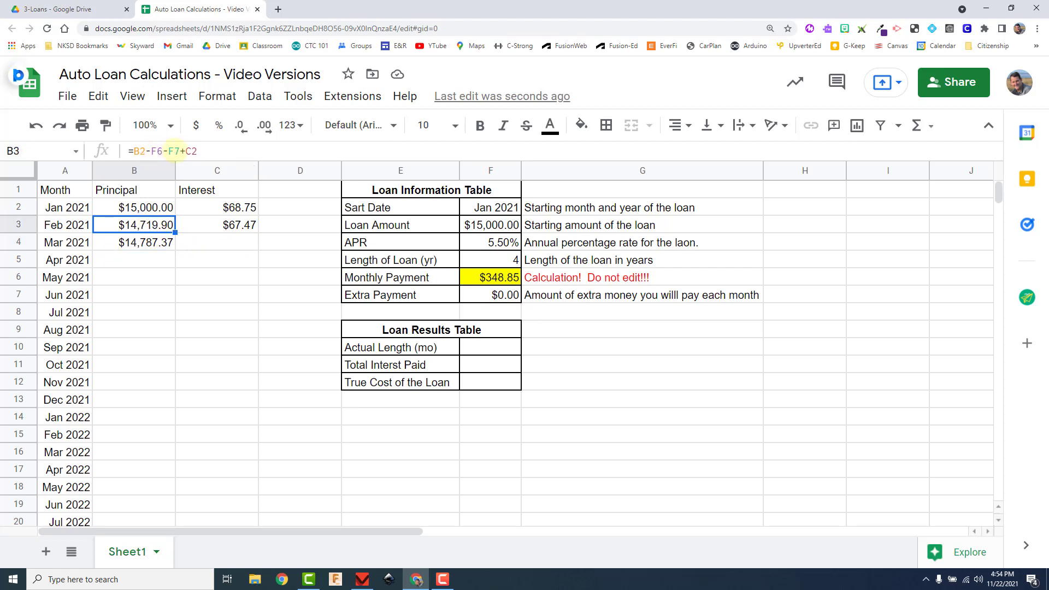
{"action": "left_click", "coordinate": [158, 151]}
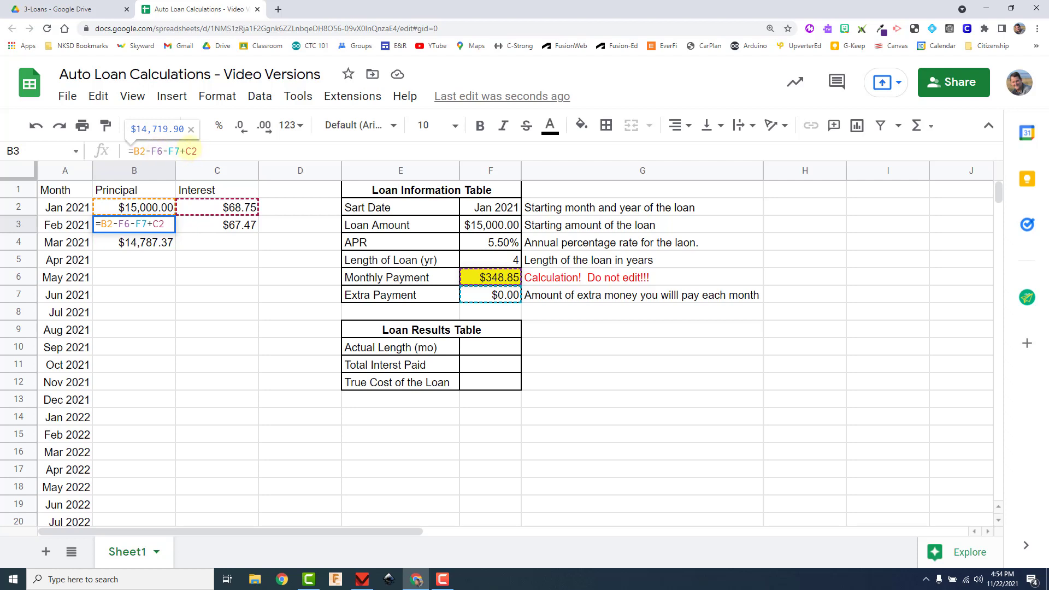
{"action": "left_click", "coordinate": [152, 151]}
{"action": "type", "text": "$F$"}
{"action": "key", "text": "Right"}
{"action": "key", "text": "Right"}
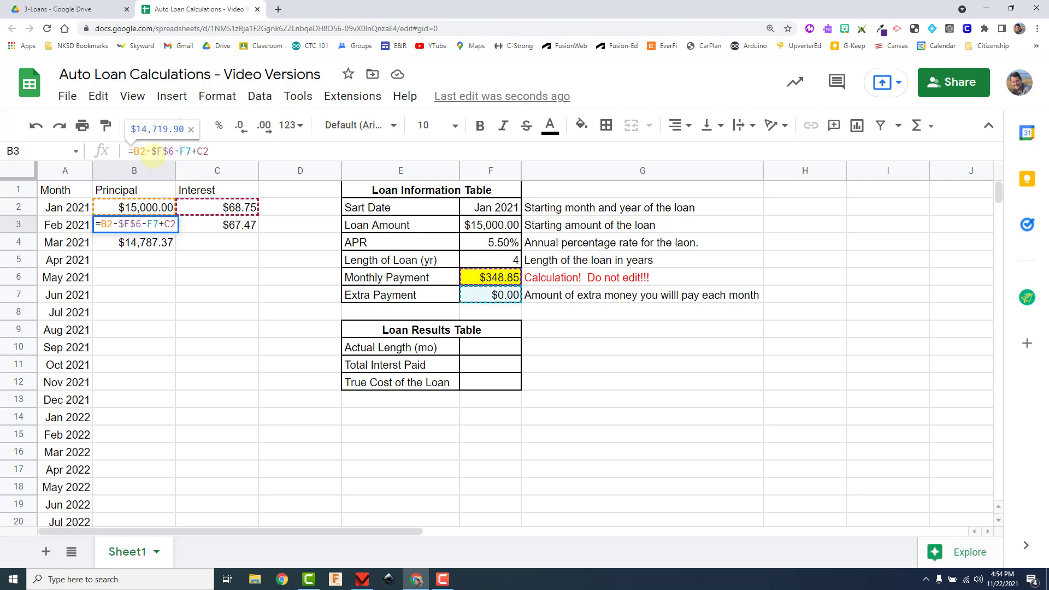
{"action": "type", "text": "$"}
{"action": "key", "text": "Right"}
{"action": "type", "text": "$"}
{"action": "key", "text": "Right"}
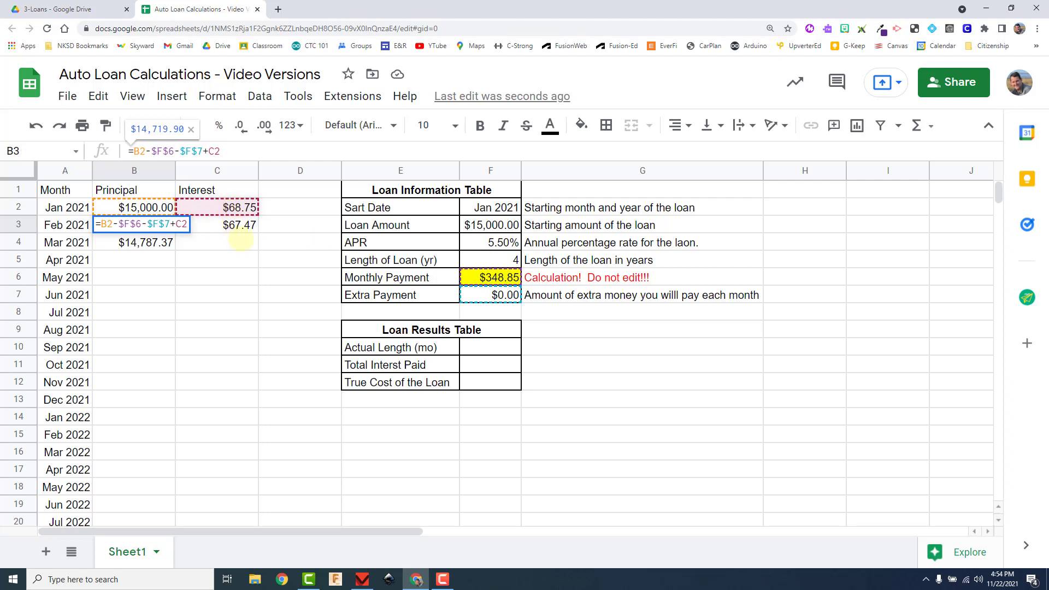
{"action": "key", "text": "Return"}
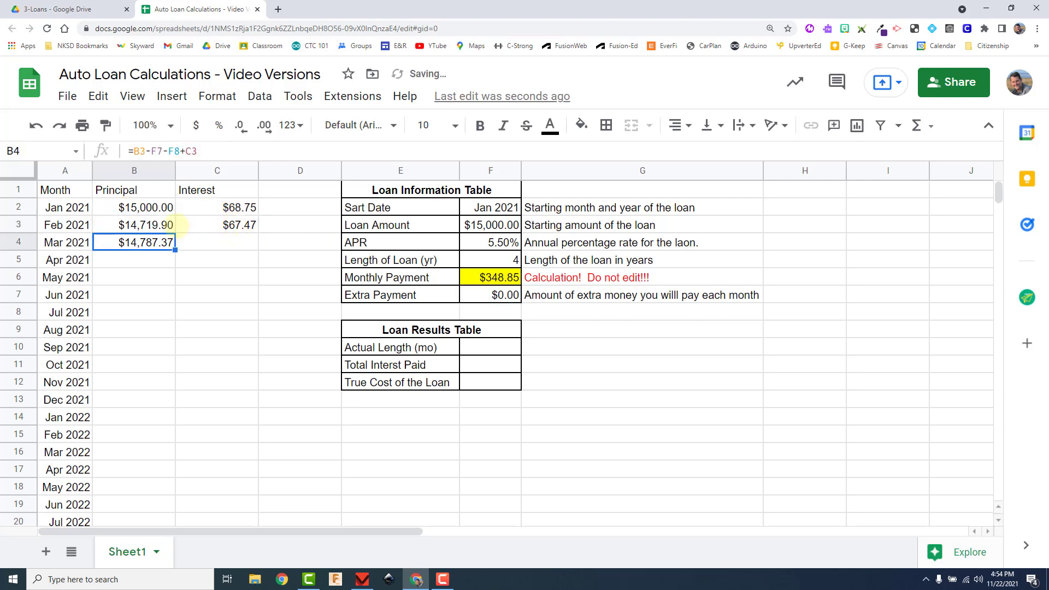
- Fill the principal formula from B3 down into B4 and check the cell references in B4
{"action": "left_click", "coordinate": [148, 224]}
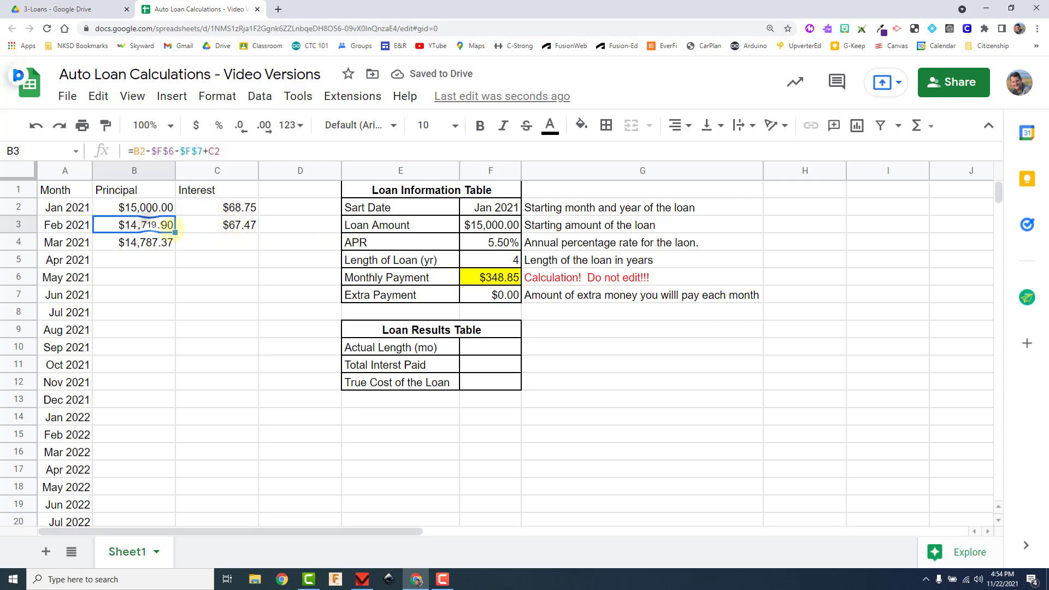
{"action": "left_click_drag", "start_coordinate": [175, 233], "coordinate": [171, 246]}
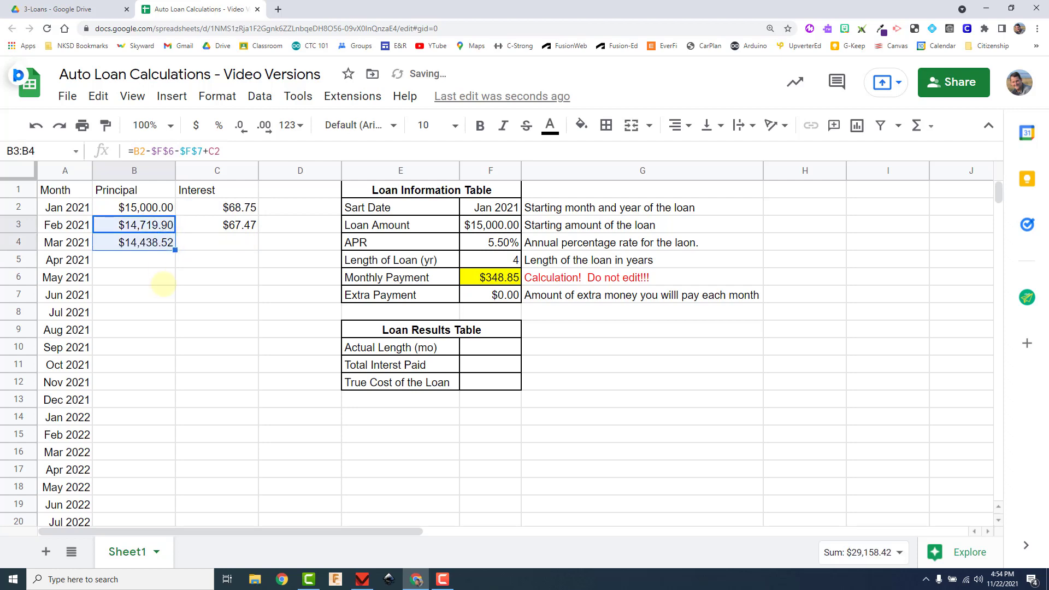
{"action": "left_click", "coordinate": [155, 241]}
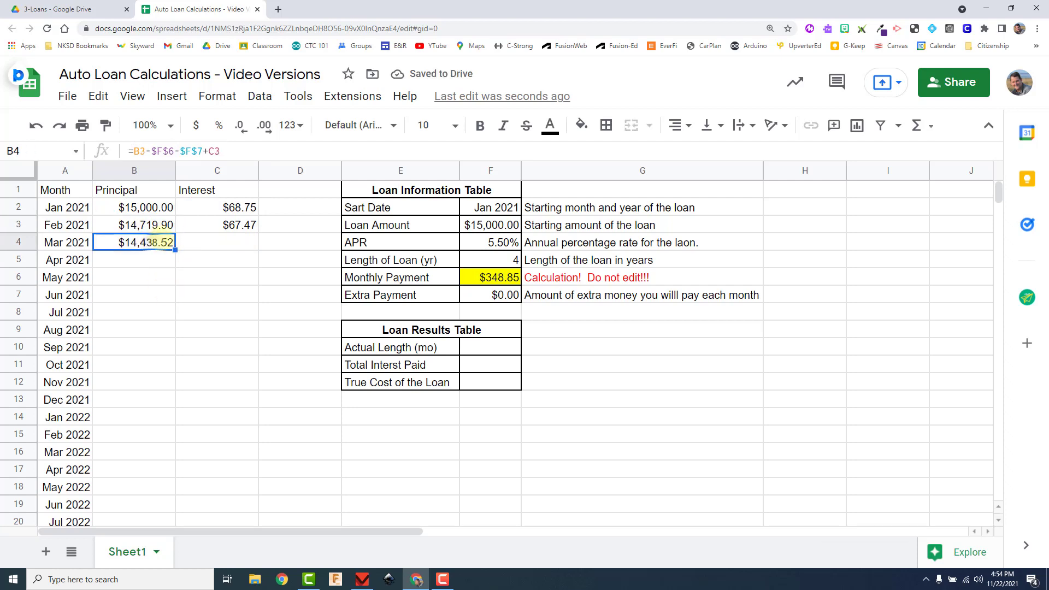
- Fill the principal formula from B4 down the rest of the Principal column and review the balances through the last month
{"action": "double_click", "coordinate": [174, 249]}
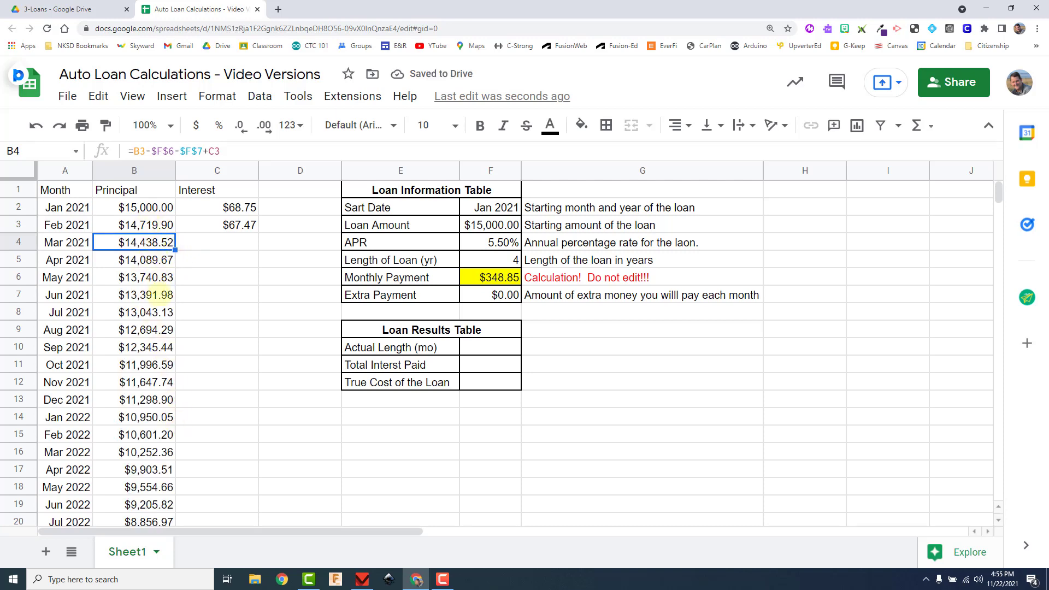
{"action": "scroll", "coordinate": [150, 294], "scroll_direction": "down", "scroll_amount": 18}
{"action": "scroll", "coordinate": [147, 320], "scroll_direction": "down", "scroll_amount": 8}
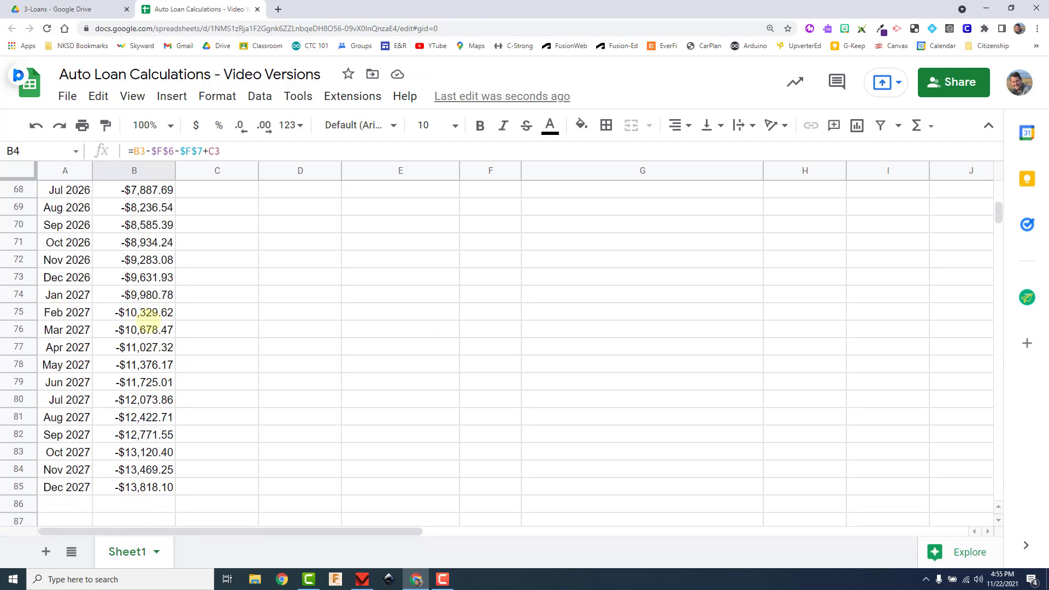
{"action": "scroll", "coordinate": [148, 316], "scroll_direction": "up", "scroll_amount": 11}
{"action": "scroll", "coordinate": [150, 312], "scroll_direction": "up", "scroll_amount": 8}
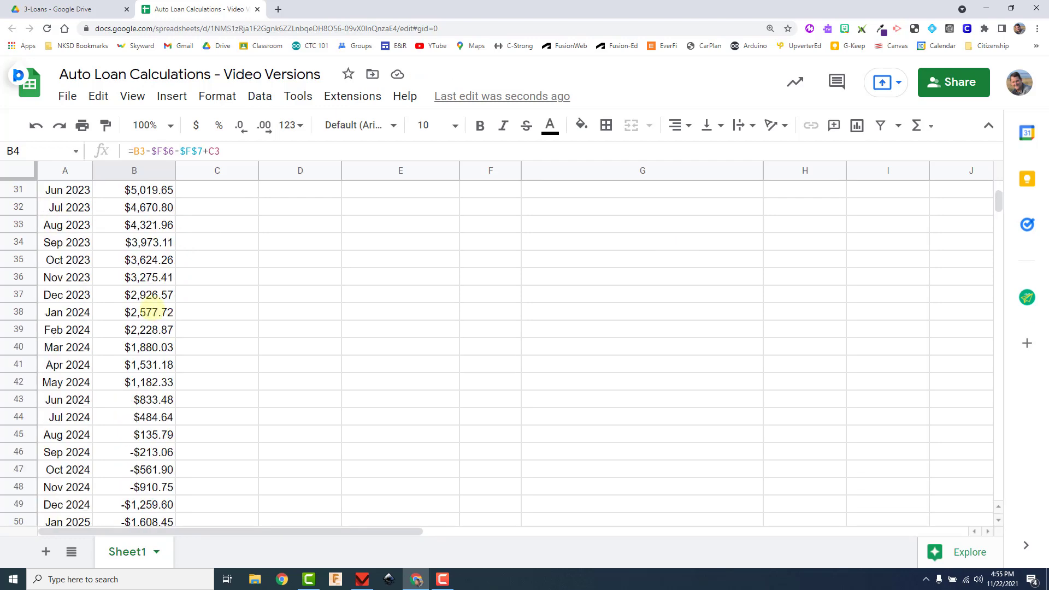
{"action": "scroll", "coordinate": [151, 309], "scroll_direction": "down", "scroll_amount": 3}
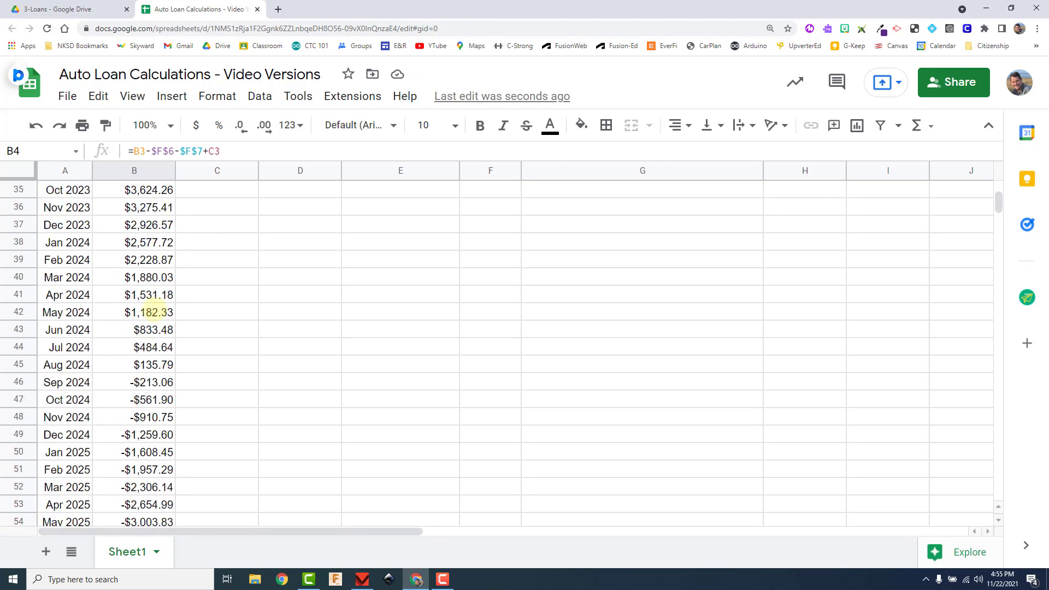
{"action": "scroll", "coordinate": [153, 309], "scroll_direction": "down", "scroll_amount": 1}
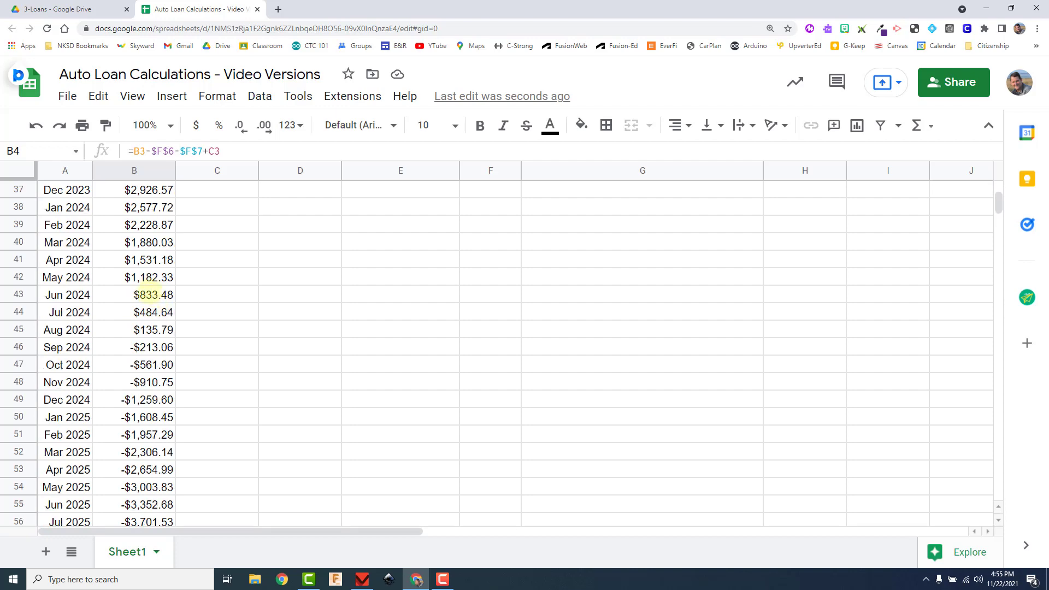
{"action": "scroll", "coordinate": [149, 295], "scroll_direction": "up", "scroll_amount": 12}
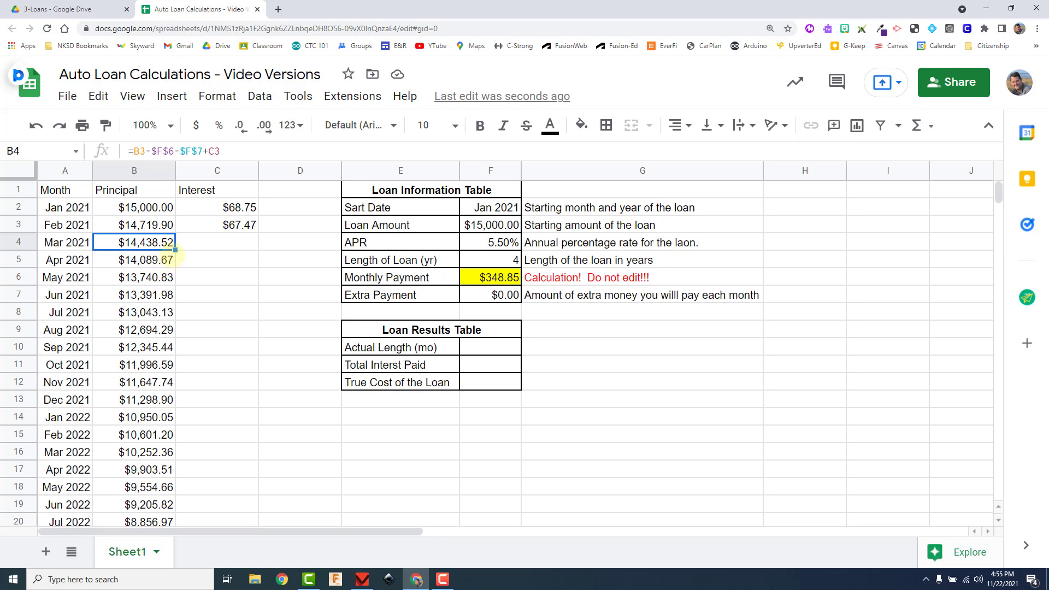
- Fill the interest formula from C3 down the rest of the Interest column and review the monthly amounts
{"action": "left_click", "coordinate": [236, 225]}
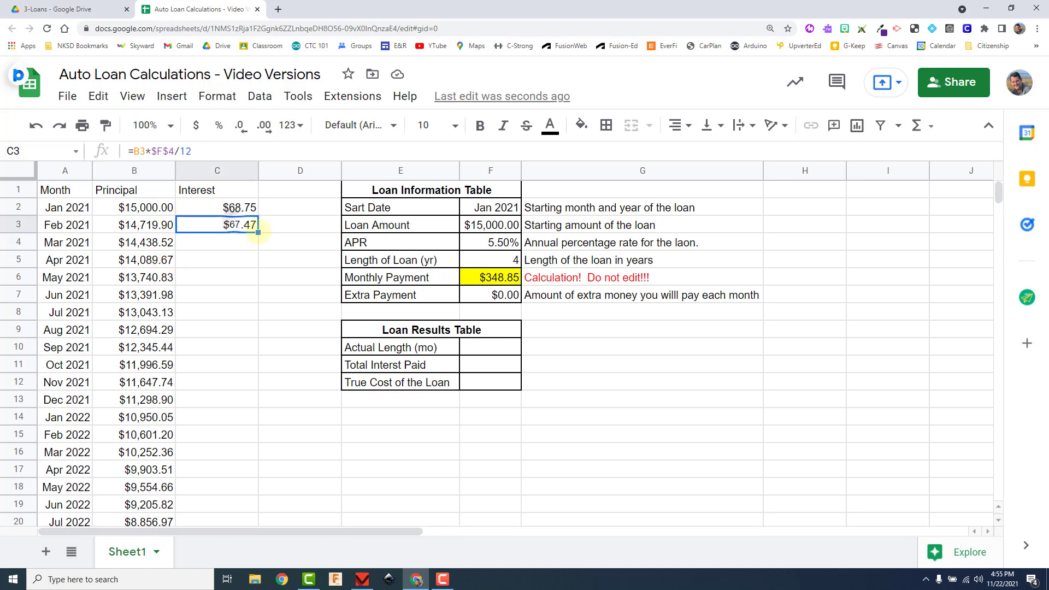
{"action": "double_click", "coordinate": [257, 232]}
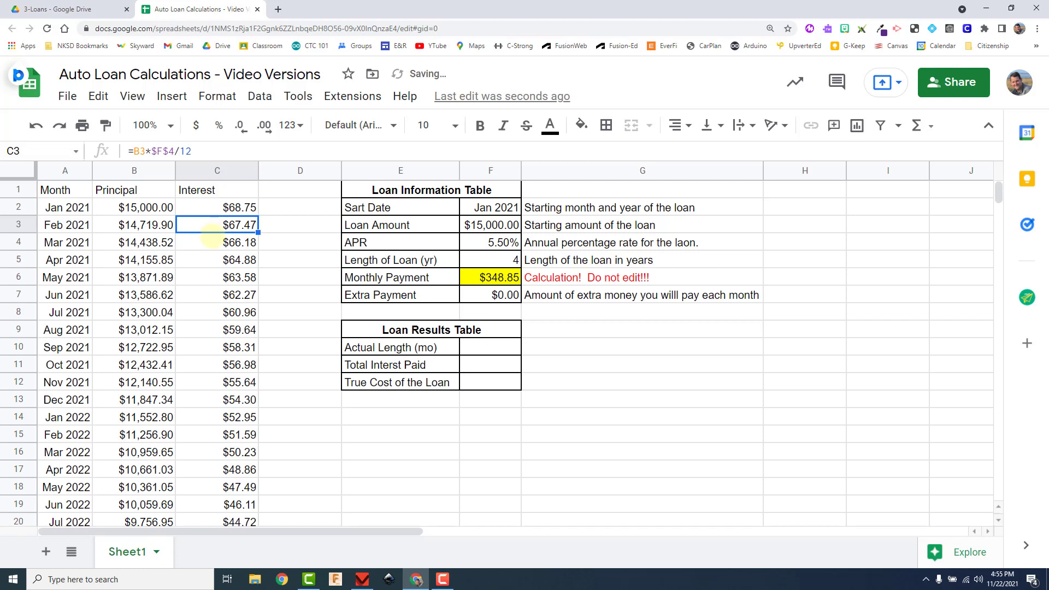
{"action": "scroll", "coordinate": [211, 240], "scroll_direction": "down", "scroll_amount": 4}
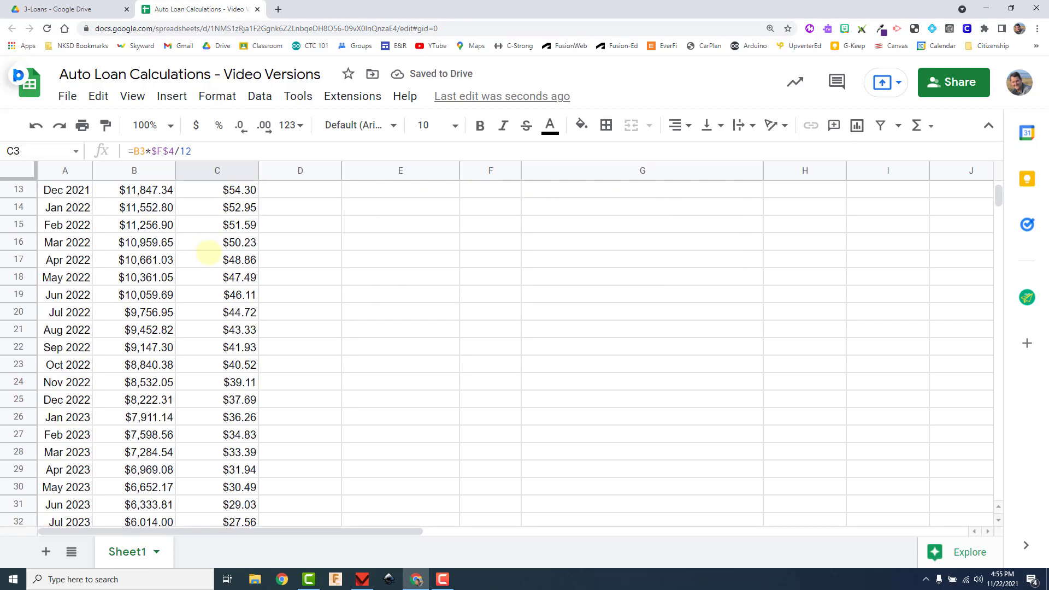
{"action": "scroll", "coordinate": [208, 252], "scroll_direction": "down", "scroll_amount": 5}
{"action": "scroll", "coordinate": [215, 249], "scroll_direction": "up", "scroll_amount": 9}
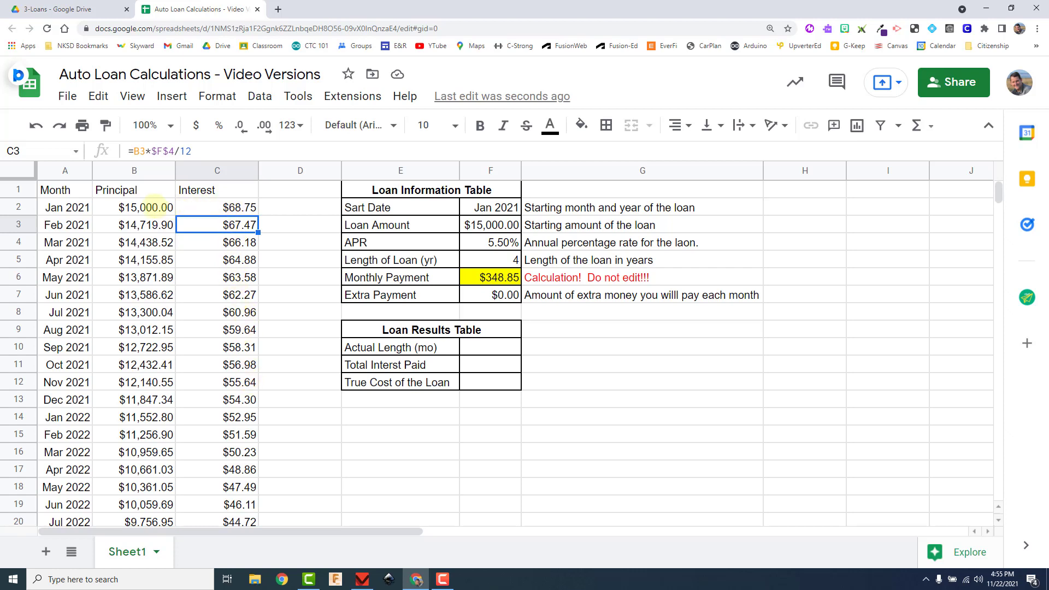
- Check the formulas in B2, B3 and C3, and examine the principal and interest down to the month the loan is paid off
{"action": "left_click", "coordinate": [149, 208]}
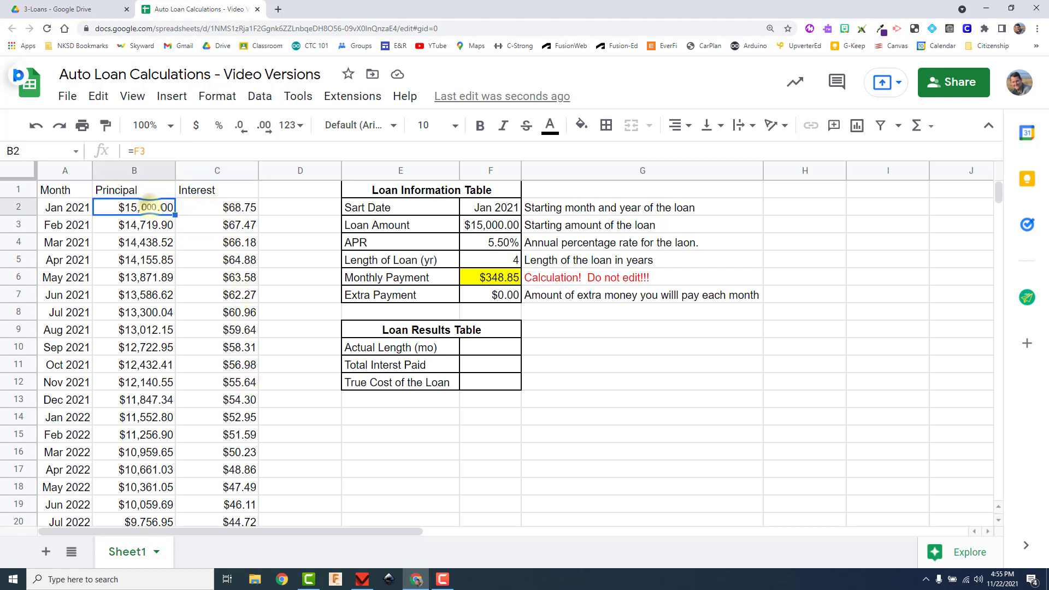
{"action": "left_click", "coordinate": [144, 220]}
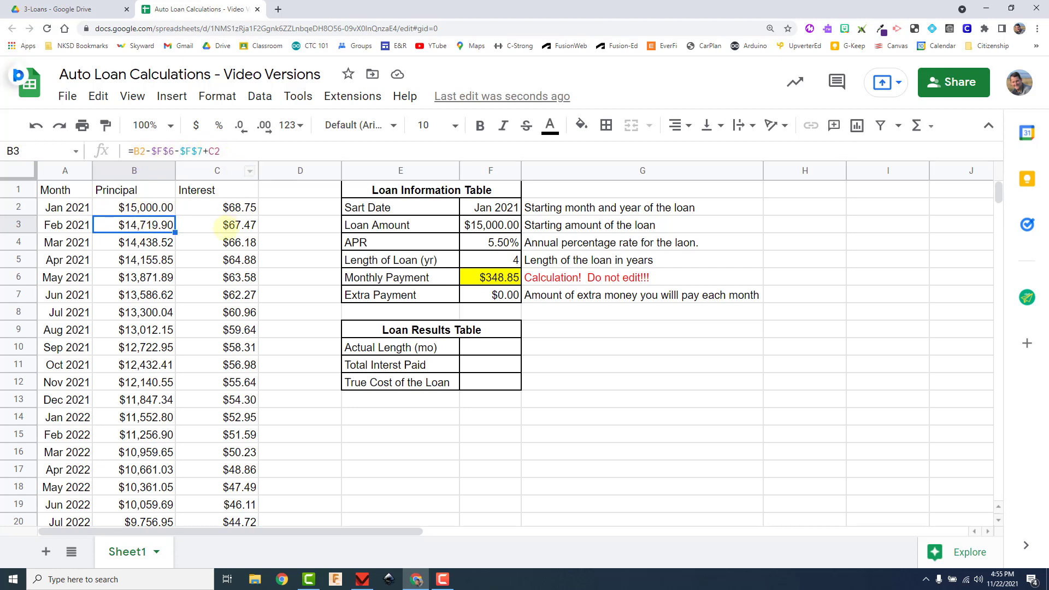
{"action": "left_click", "coordinate": [227, 226]}
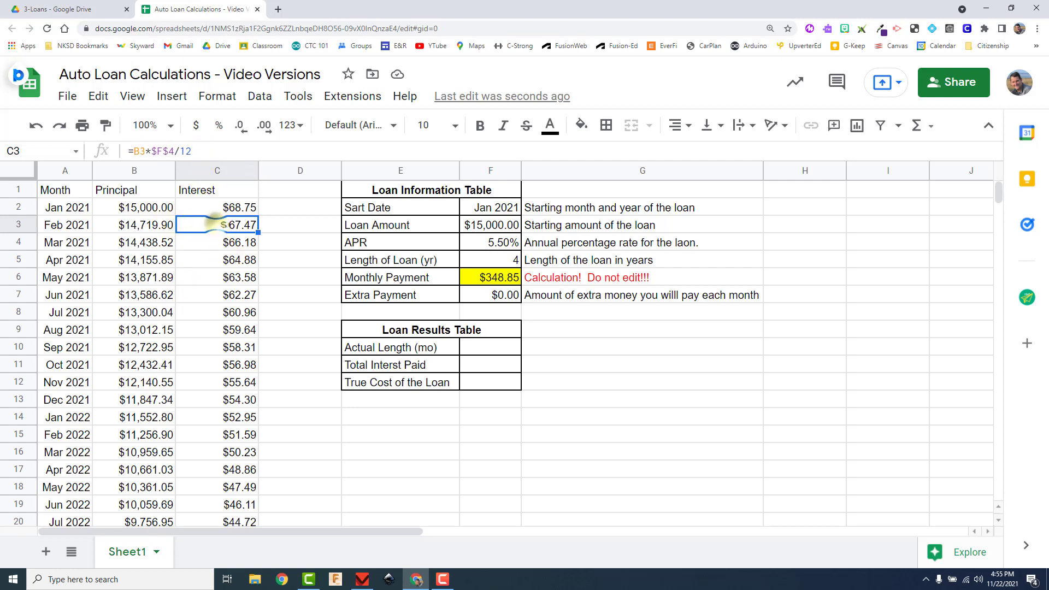
{"action": "left_click", "coordinate": [282, 226]}
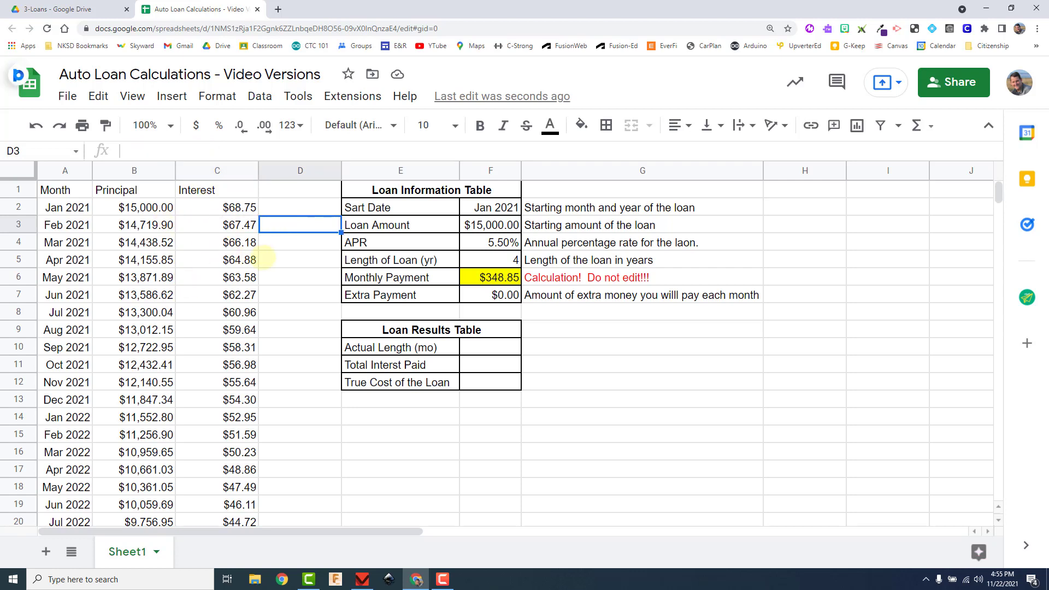
{"action": "scroll", "coordinate": [265, 257], "scroll_direction": "down", "scroll_amount": 7}
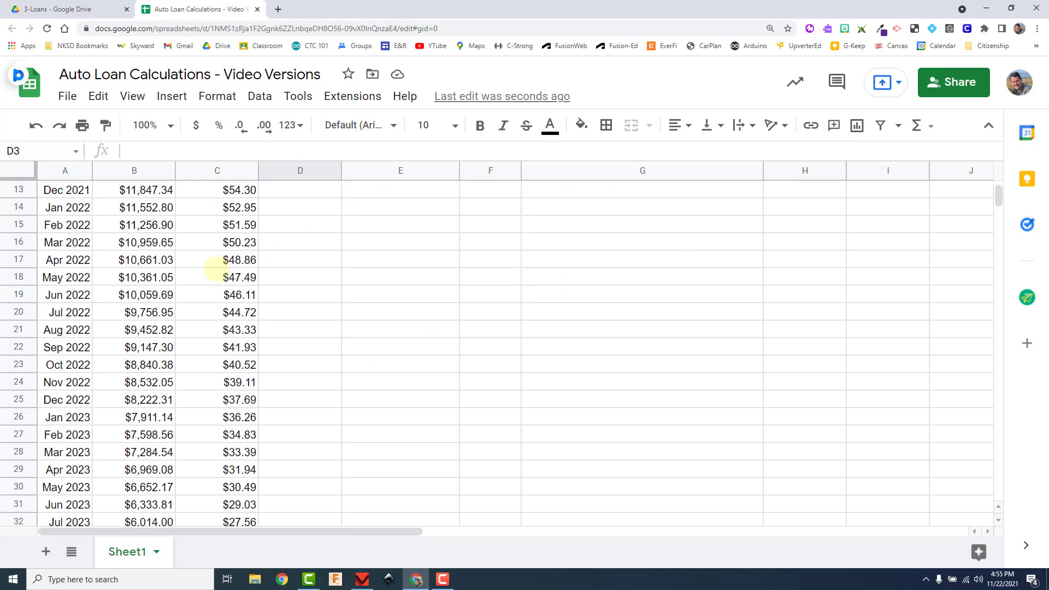
{"action": "scroll", "coordinate": [206, 269], "scroll_direction": "down", "scroll_amount": 7}
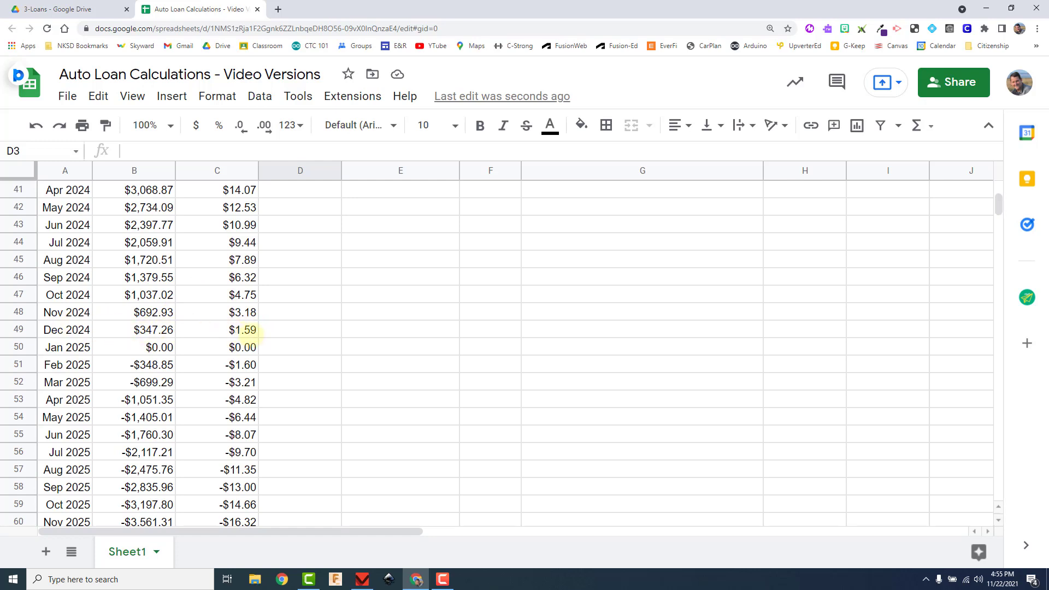
{"action": "scroll", "coordinate": [174, 334], "scroll_direction": "up", "scroll_amount": 13}
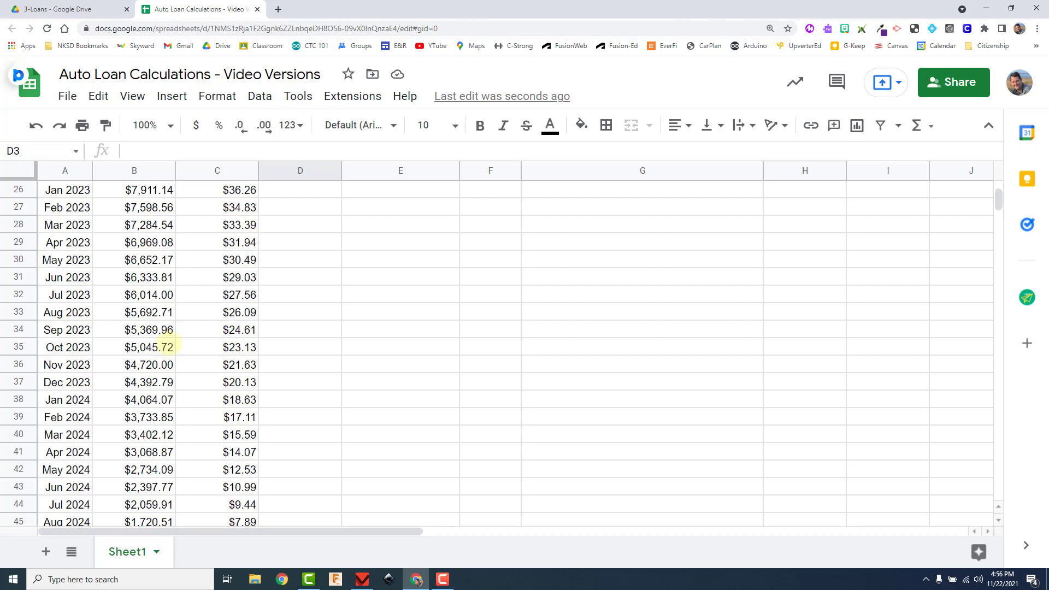